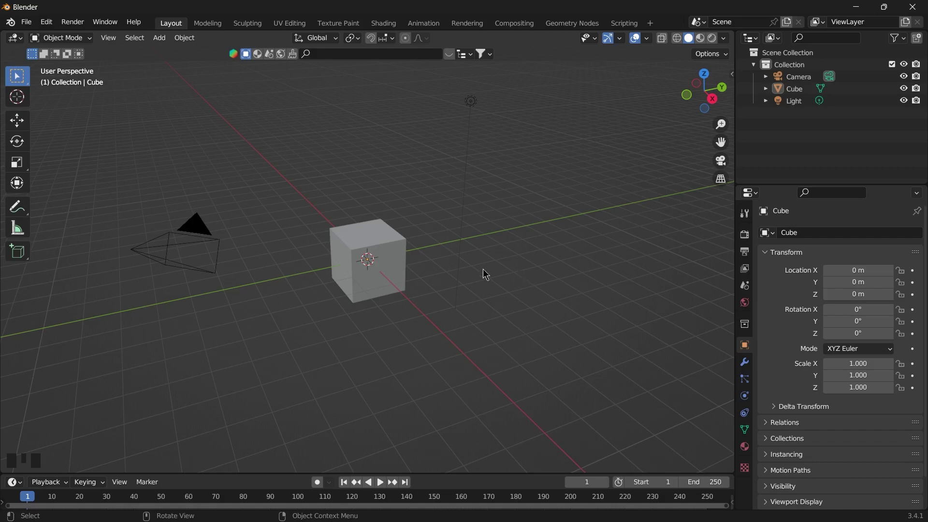
# Delete the default camera, cube and light from the scene
pyautogui.scroll(-1, 472, 240)
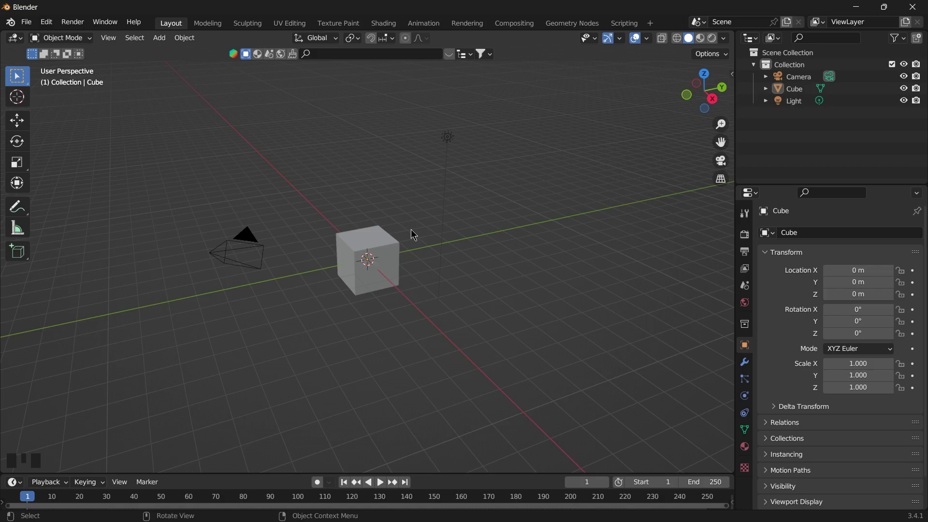
pyautogui.moveTo(172, 190); pyautogui.dragTo(526, 355)
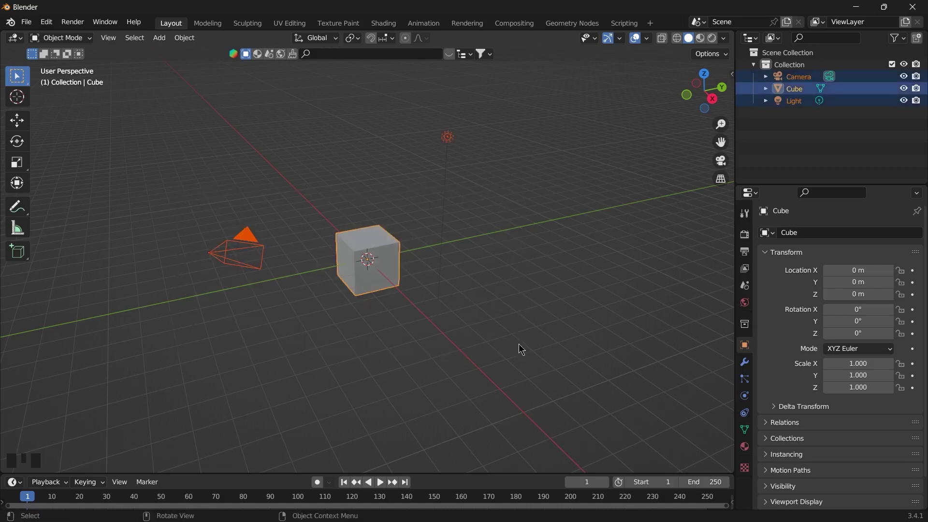
pyautogui.press('x')
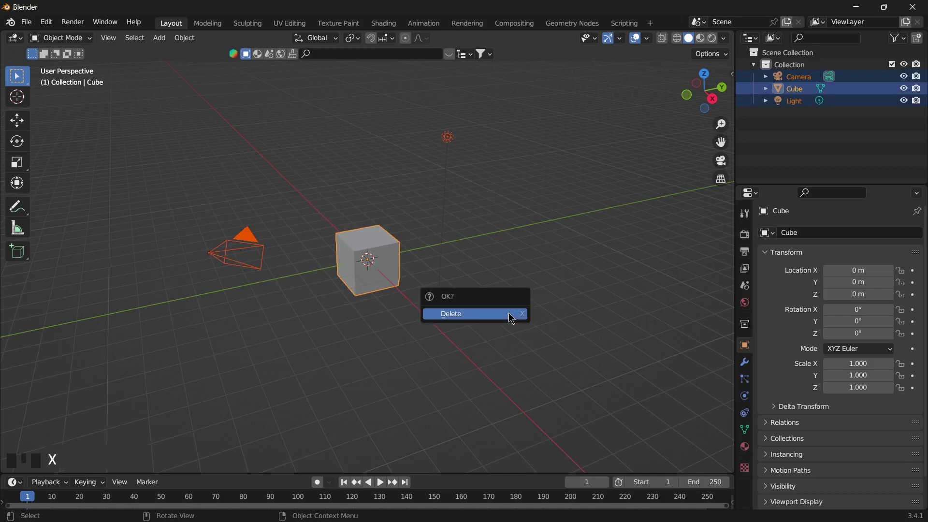
pyautogui.click(511, 315)
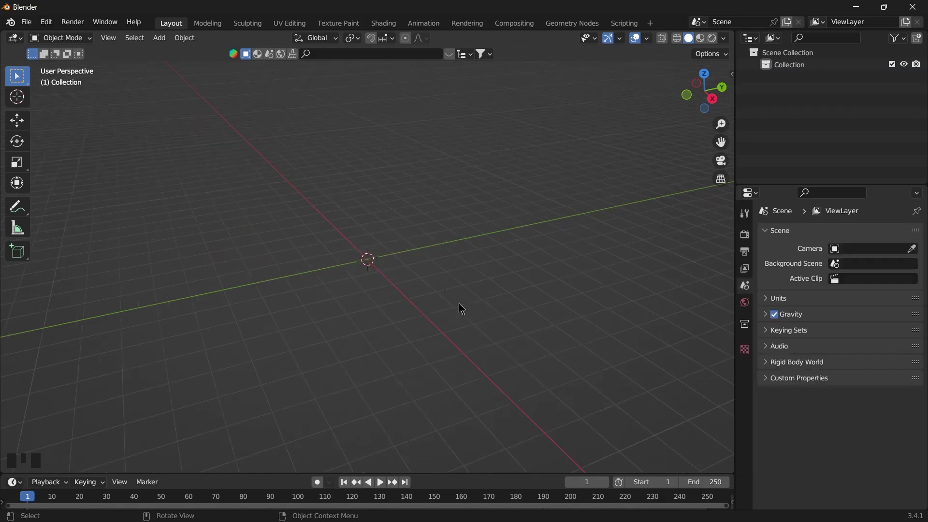
# Add the reference image chess set.jpg from the Downloads folder, finding it with the search term "chess"
pyautogui.hotkey('shift', 'a')
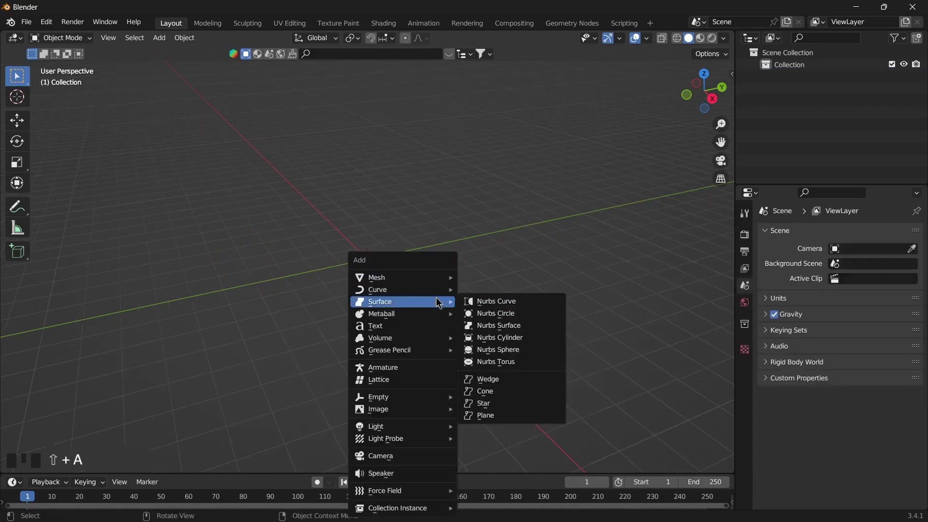
pyautogui.moveTo(417, 409)
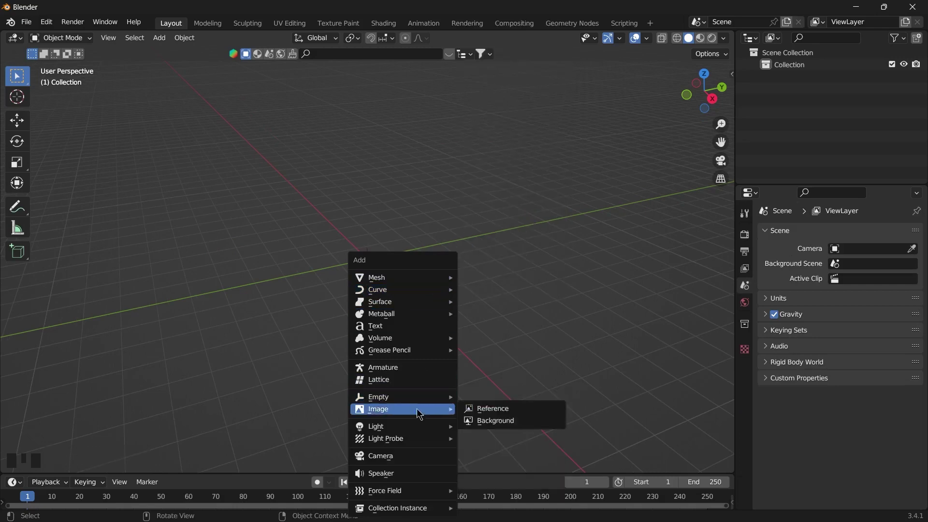
pyautogui.click(486, 411)
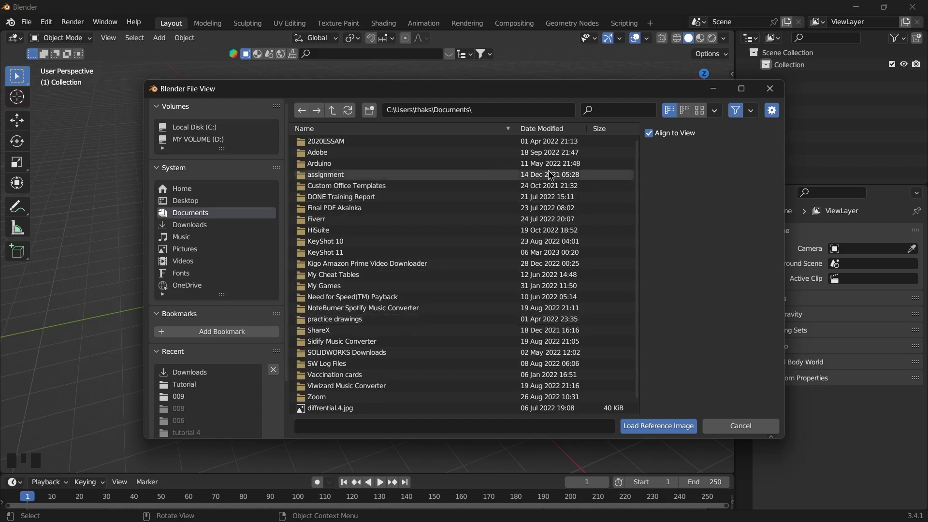
pyautogui.click(189, 225)
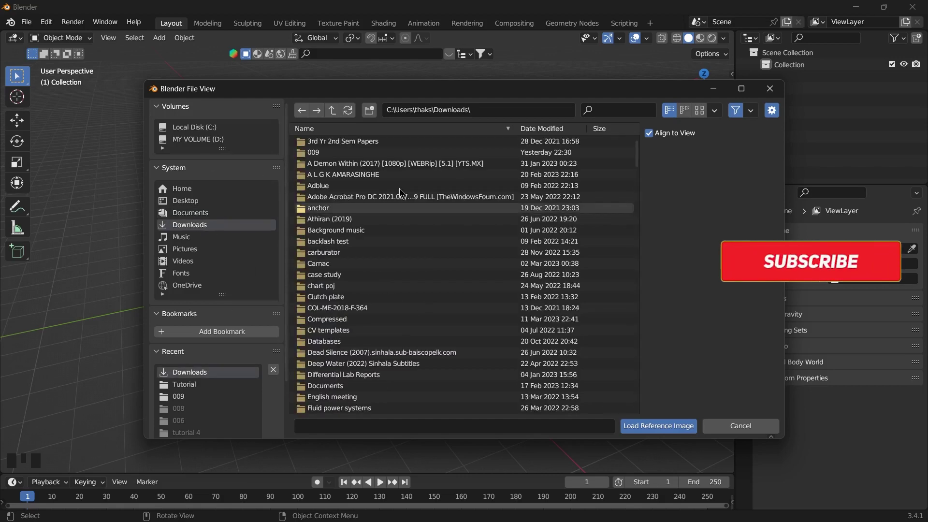
pyautogui.click(635, 108)
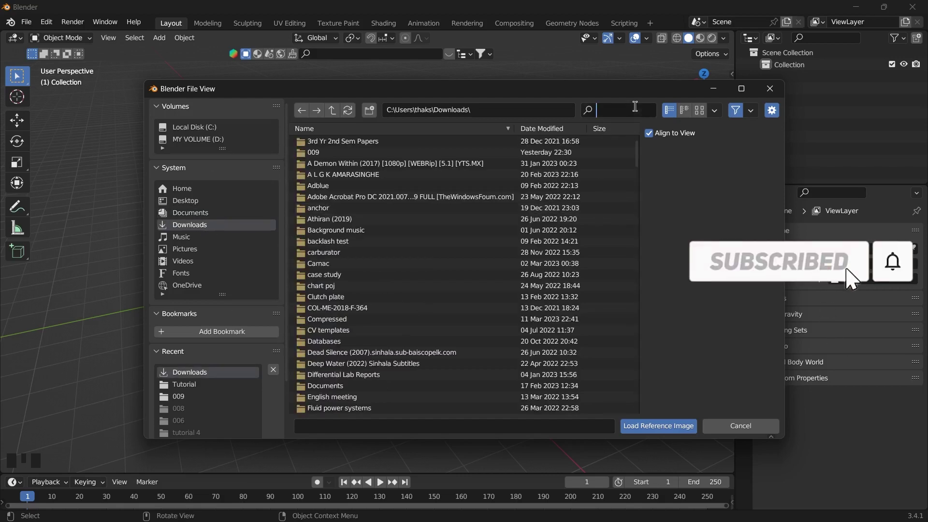
pyautogui.write('chess')
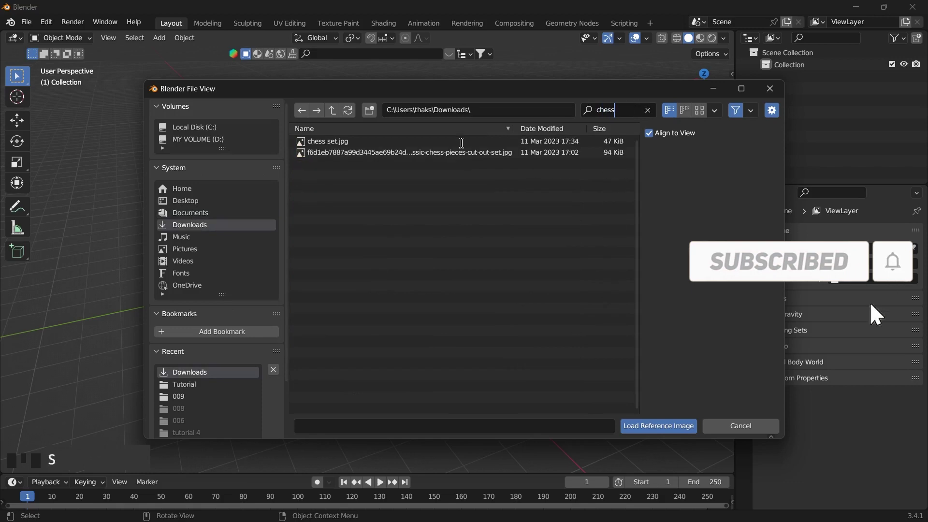
pyautogui.click(435, 141)
pyautogui.click(670, 427)
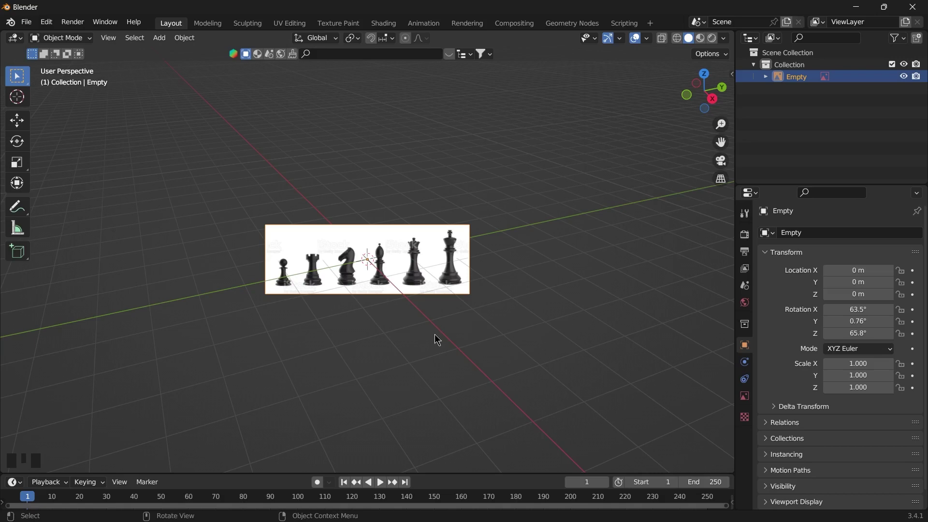
# Stand the reference image upright in the front view with rotation X 90°, Y 0° and Z 0°
pyautogui.press('KP_1')
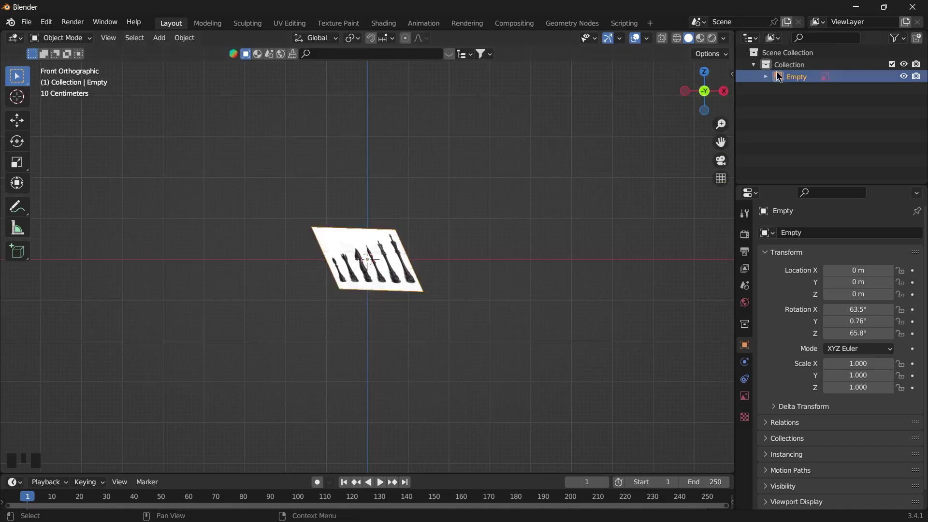
pyautogui.click(733, 76)
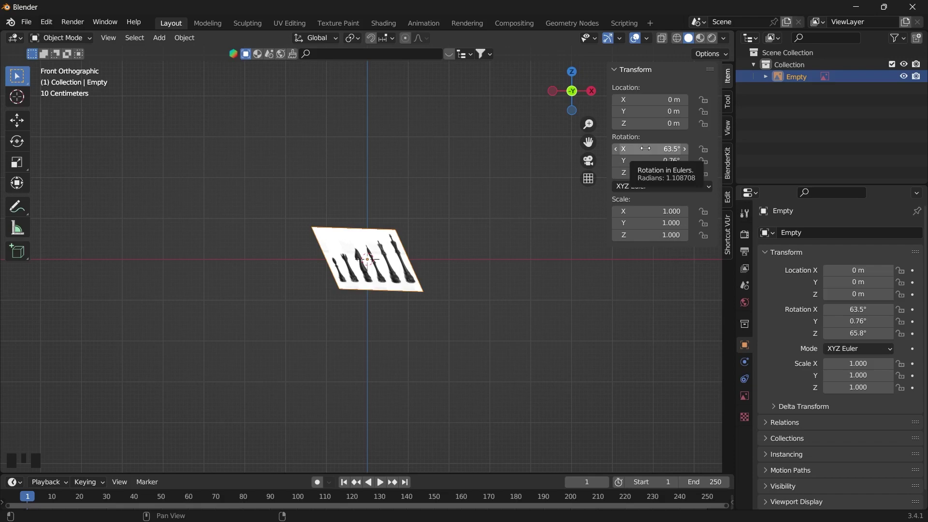
pyautogui.moveTo(646, 149); pyautogui.dragTo(646, 174)
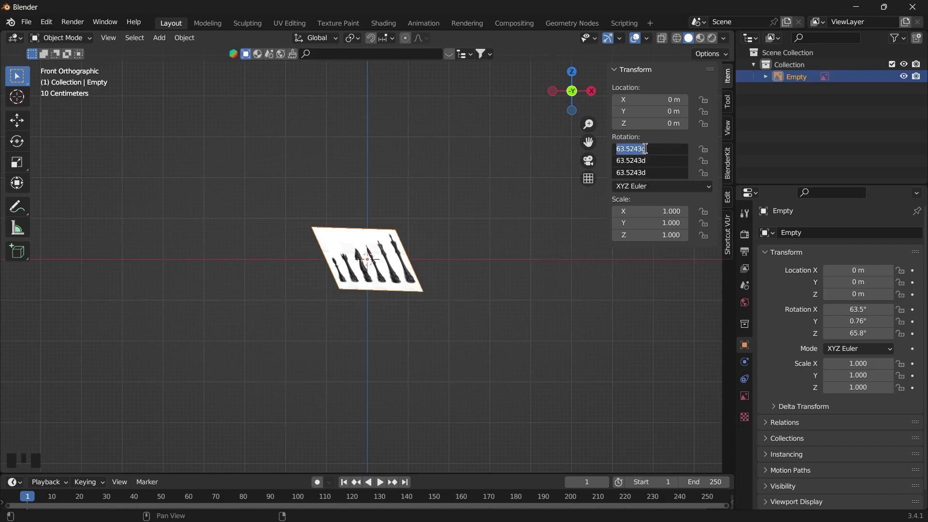
pyautogui.write('0')
pyautogui.press('Return')
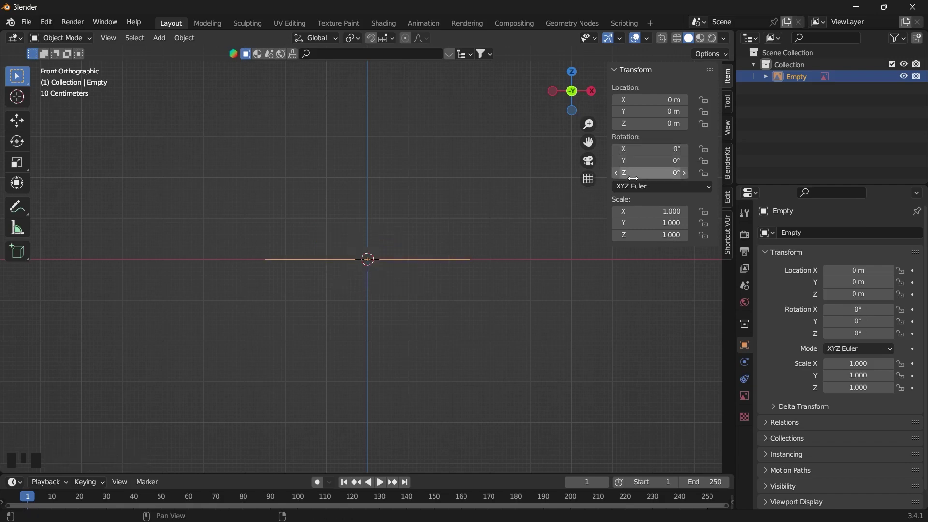
pyautogui.click(641, 153)
pyautogui.write('90')
pyautogui.press('Return')
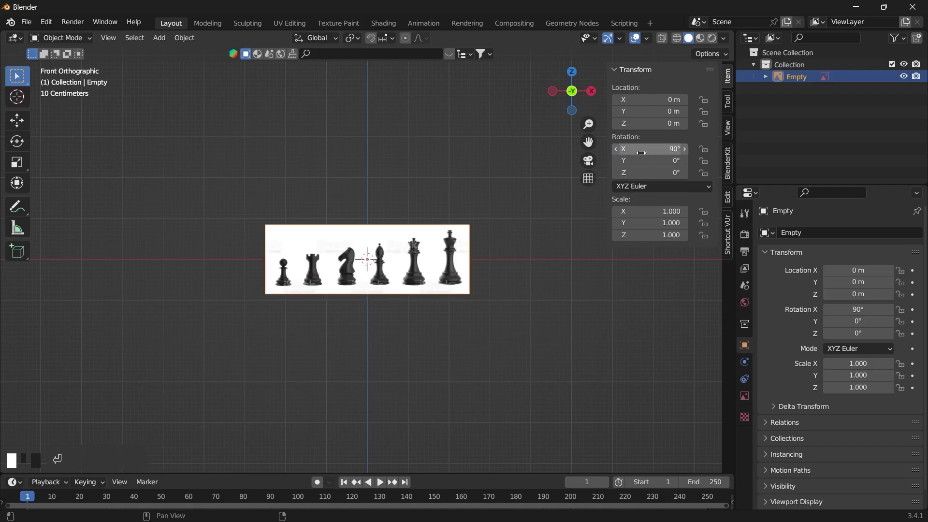
# Move the reference image up along the Z axis by about 0.93 m, just above the ground line
pyautogui.scroll(3, 353, 284)
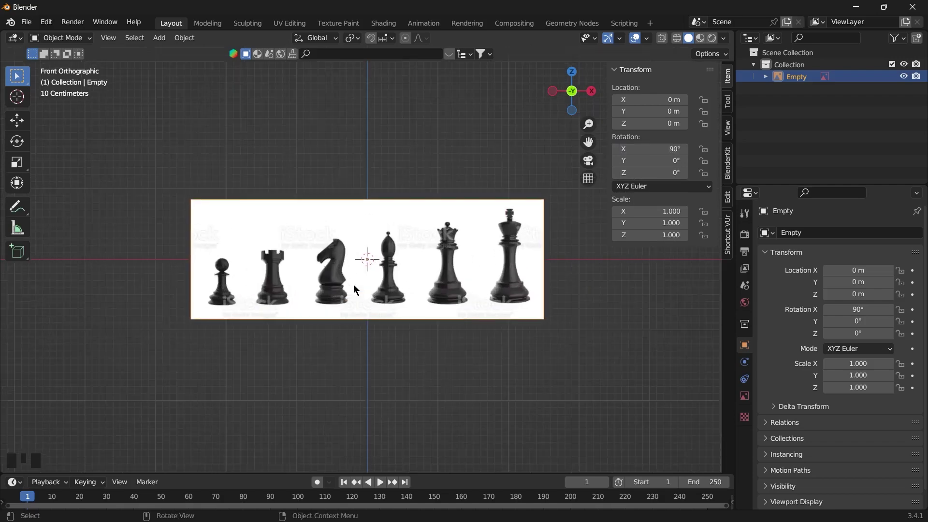
pyautogui.scroll(-1, 353, 284)
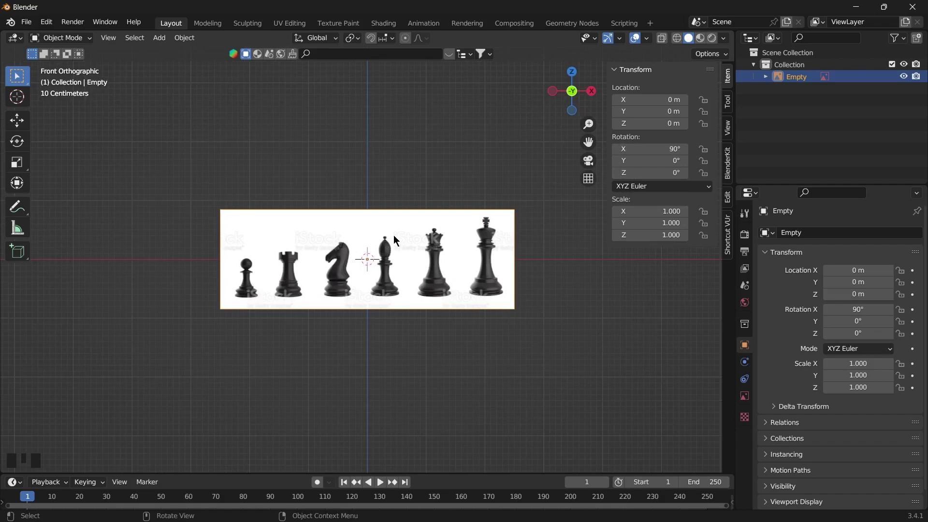
pyautogui.press('g')
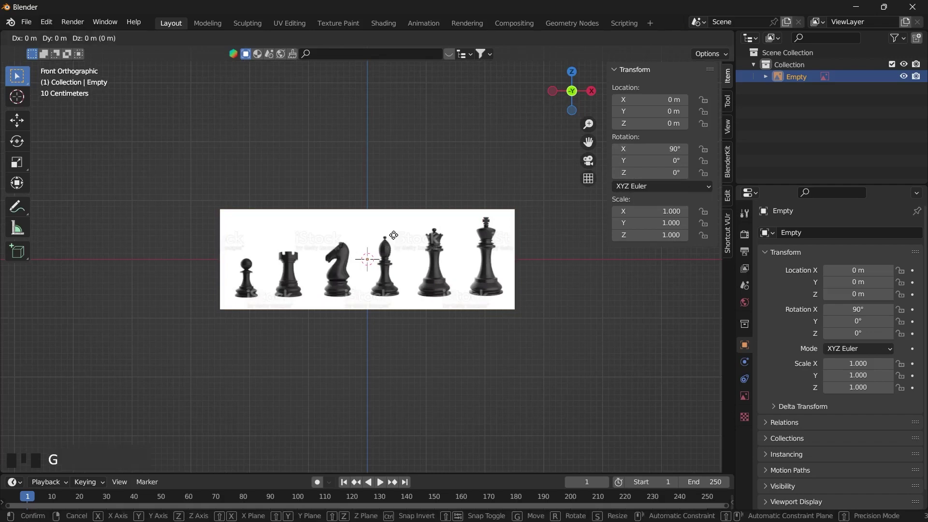
pyautogui.press('z')
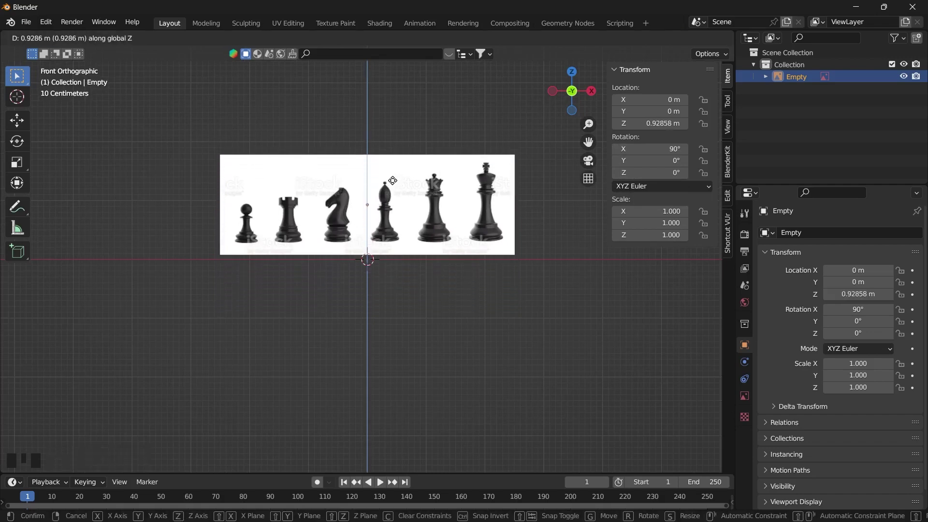
pyautogui.click(392, 180)
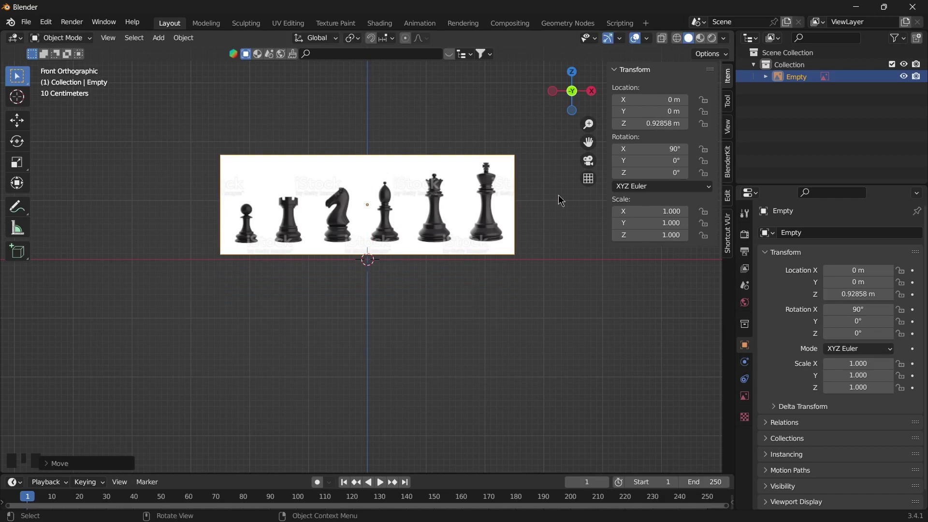
pyautogui.press('n')
# Enable opacity for the chess set reference image and set it to 0.5
pyautogui.scroll(2, 440, 289)
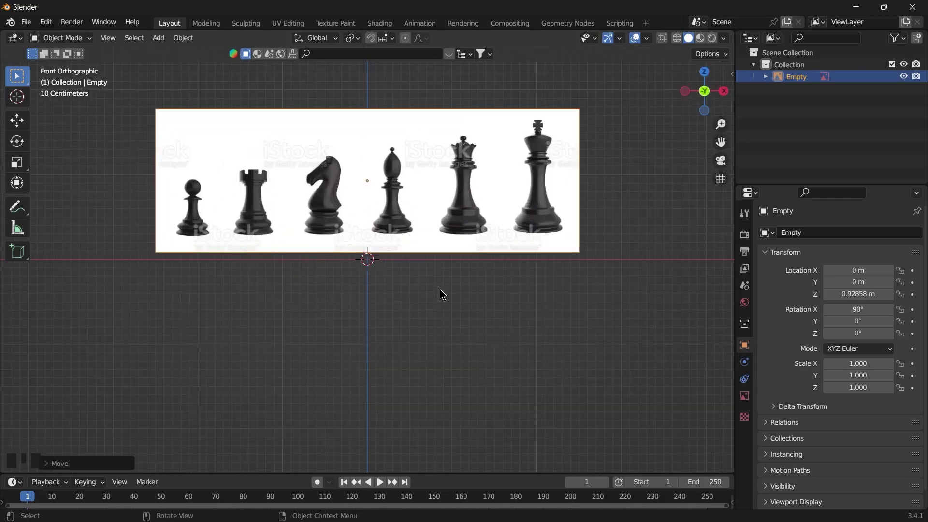
pyautogui.scroll(-1, 488, 177)
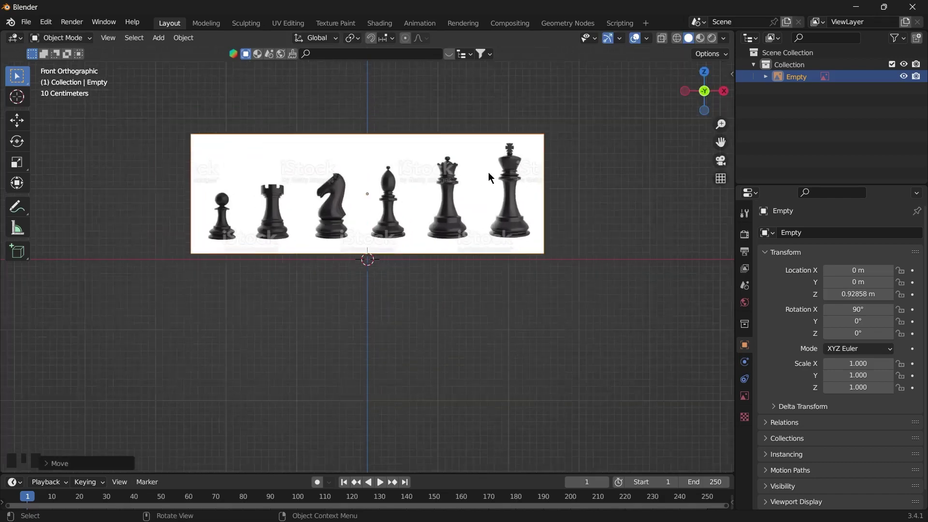
pyautogui.scroll(-1, 489, 177)
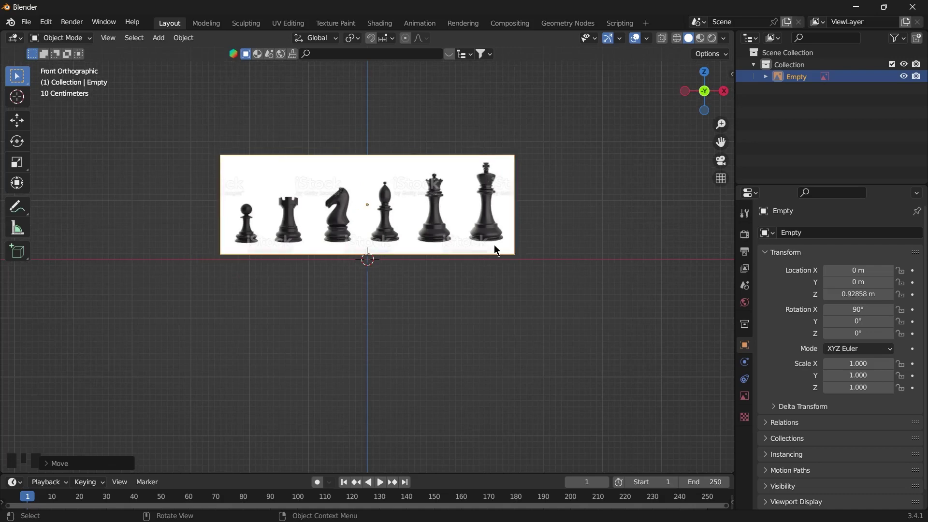
pyautogui.click(498, 190)
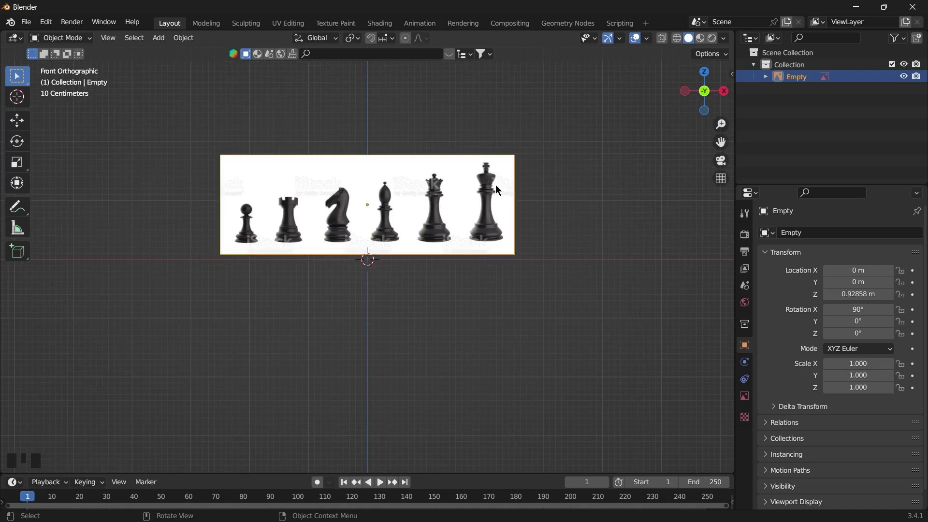
pyautogui.click(745, 396)
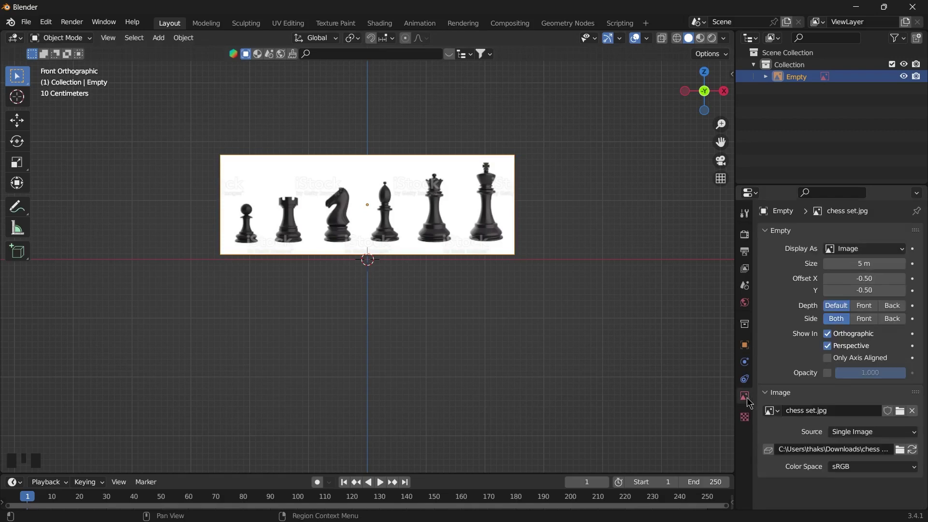
pyautogui.click(828, 373)
pyautogui.click(855, 376)
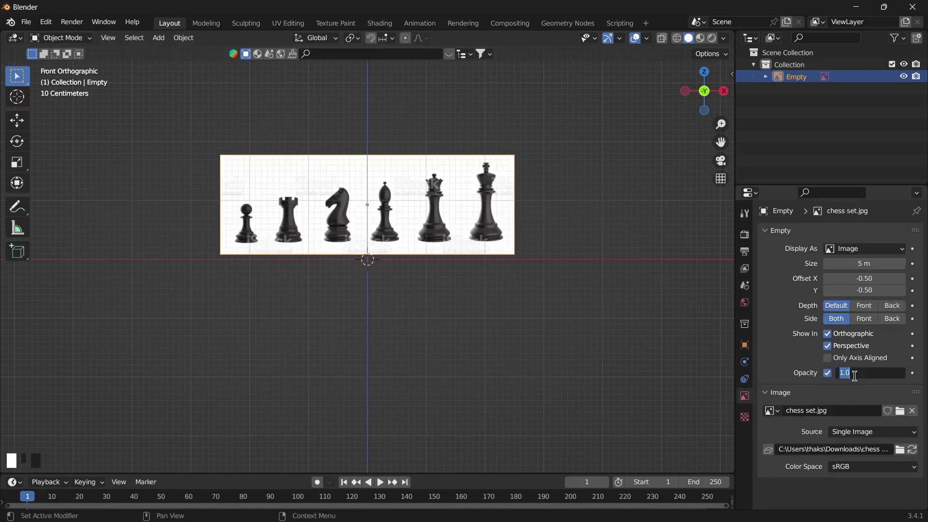
pyautogui.write('0.5')
pyautogui.press('Return')
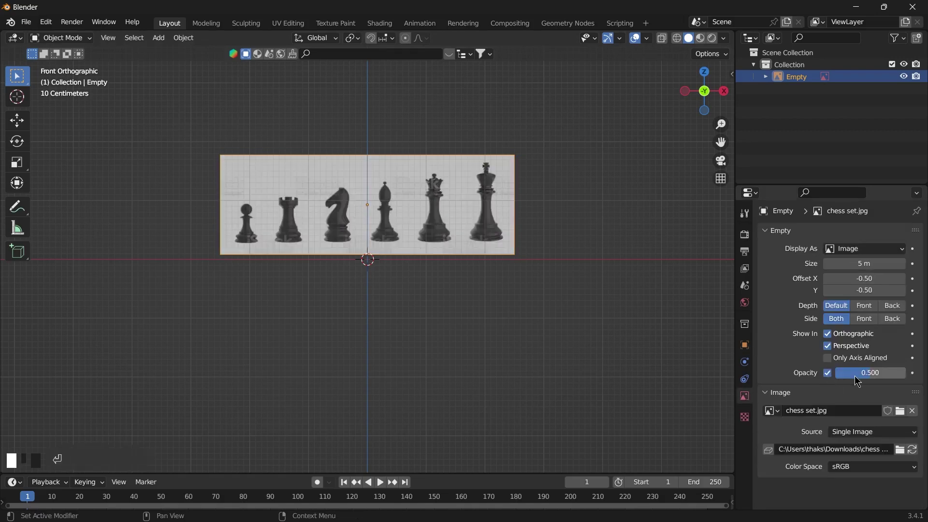
# Examine the pawn's silhouette in the reference image up close, from its round head down to its base
pyautogui.scroll(3, 438, 222)
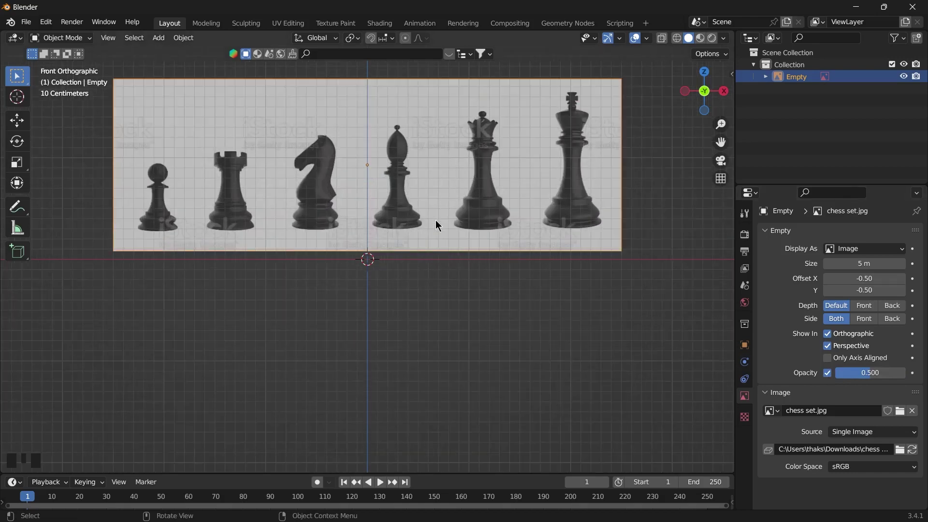
pyautogui.click(422, 232)
pyautogui.keyDown('shift'); pyautogui.moveTo(281, 226); pyautogui.dragTo(513, 281, button='middle'); pyautogui.keyUp('shift')
pyautogui.scroll(3, 398, 245)
pyautogui.keyDown('shift'); pyautogui.moveTo(419, 248); pyautogui.dragTo(391, 253, button='middle'); pyautogui.keyUp('shift')
pyautogui.scroll(2, 390, 256)
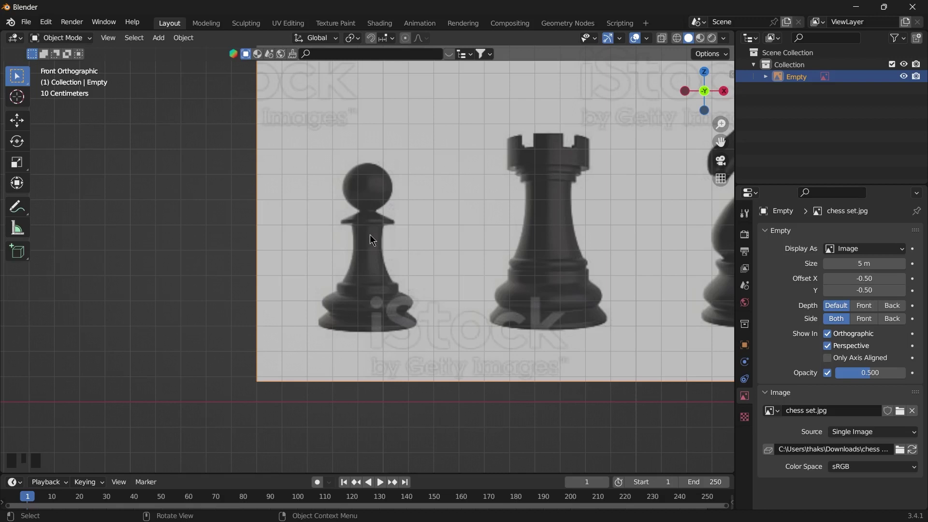
pyautogui.scroll(3, 374, 189)
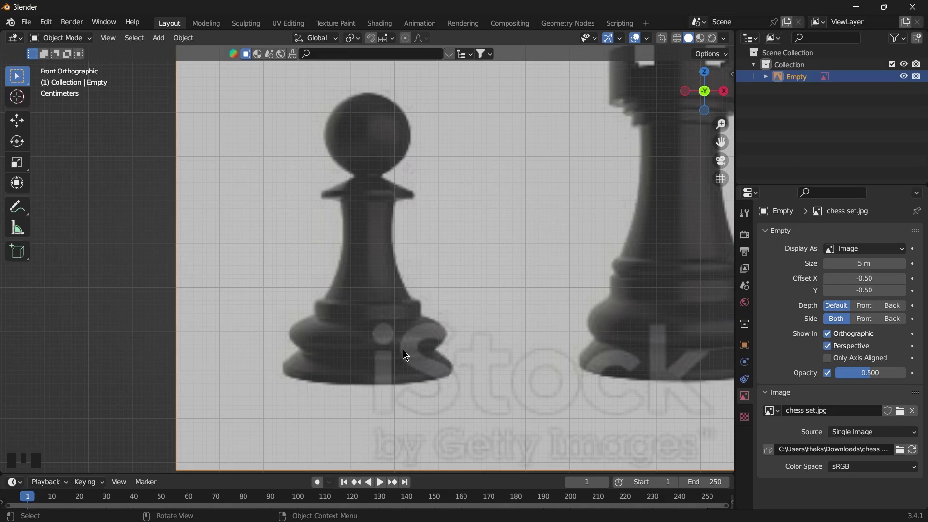
pyautogui.keyDown('shift'); pyautogui.moveTo(398, 330); pyautogui.dragTo(398, 352, button='middle'); pyautogui.keyUp('shift')
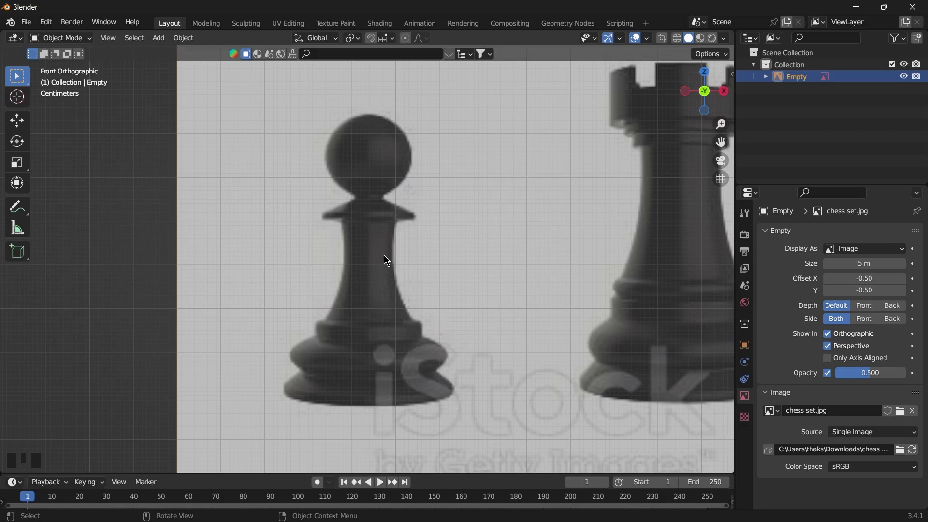
pyautogui.scroll(-6, 405, 280)
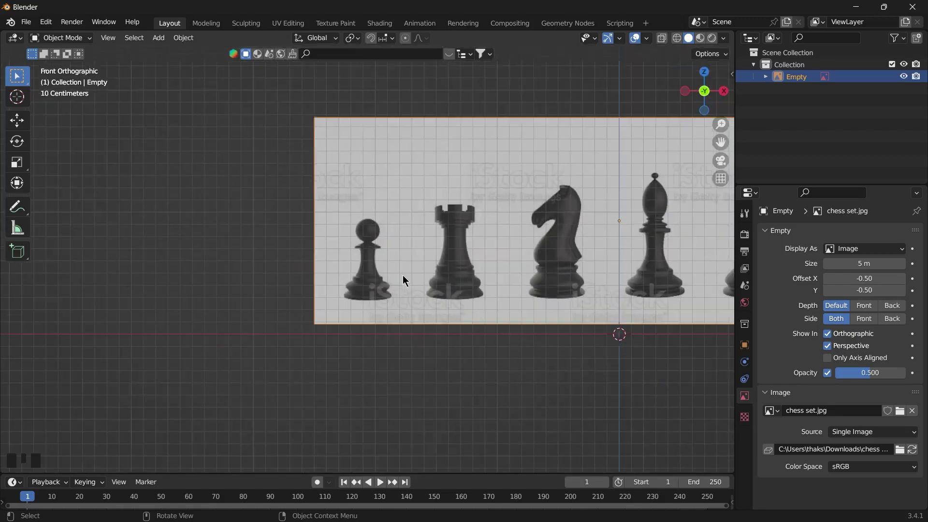
# Place the 3D cursor at the bottom centre of the pawn's base in the reference image
pyautogui.click(620, 332)
pyautogui.click(618, 336)
pyautogui.click(620, 334)
pyautogui.scroll(5, 370, 300)
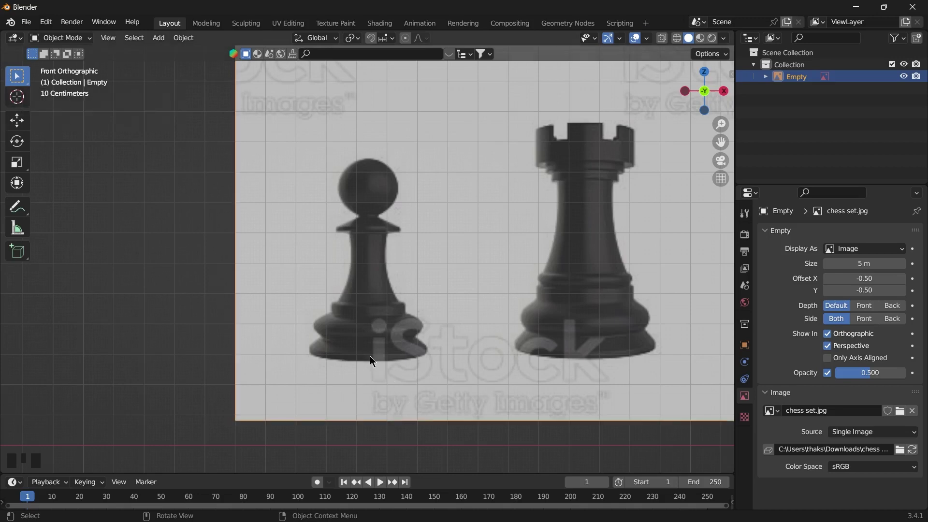
pyautogui.click(23, 102)
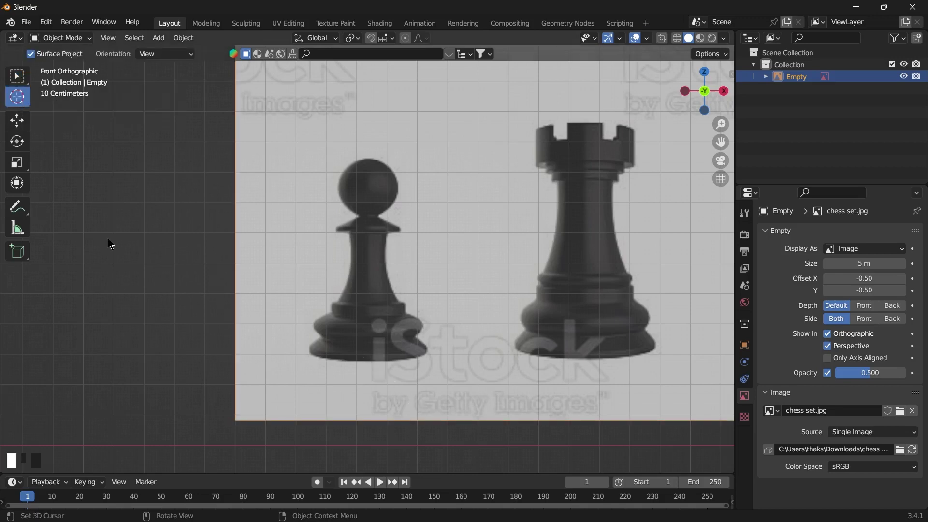
pyautogui.click(132, 200)
pyautogui.click(68, 317)
pyautogui.click(141, 359)
pyautogui.click(168, 254)
pyautogui.click(370, 361)
pyautogui.scroll(2, 364, 354)
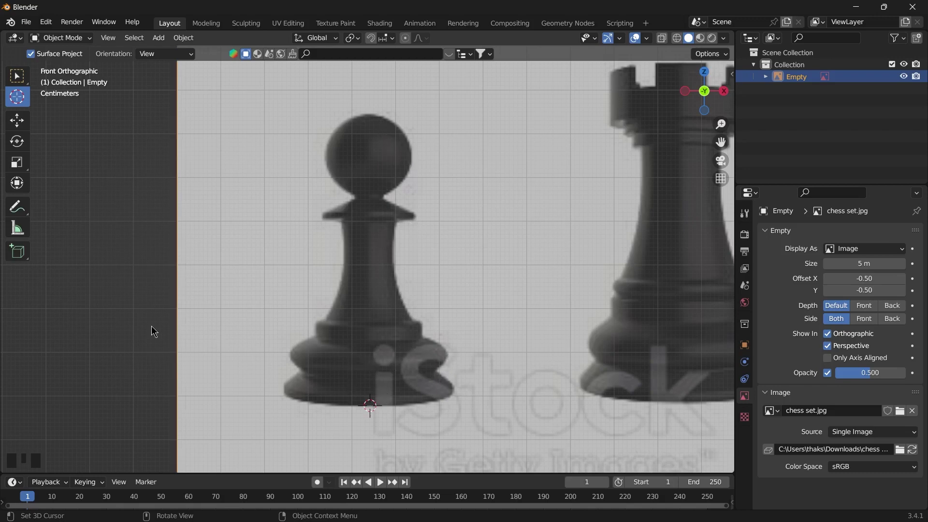
pyautogui.press('shift')
pyautogui.hotkey('shift', 'a')
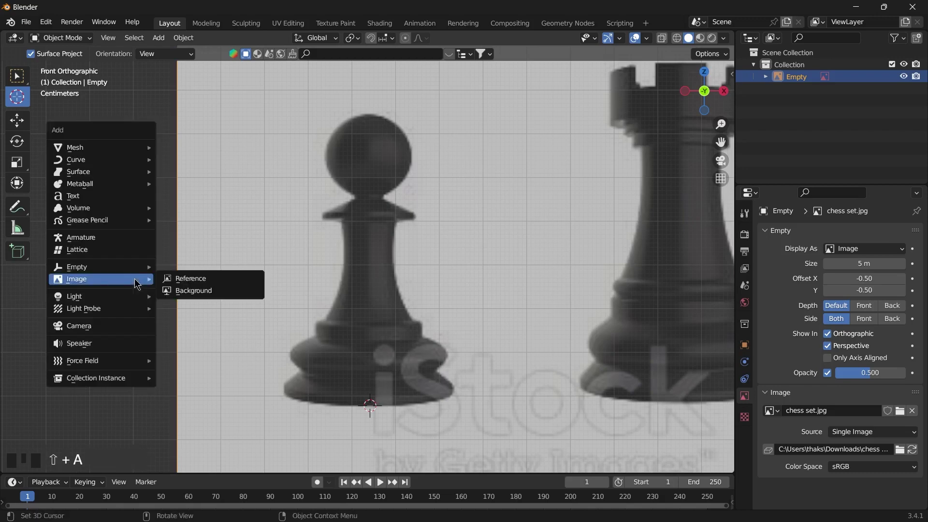
pyautogui.moveTo(111, 147)
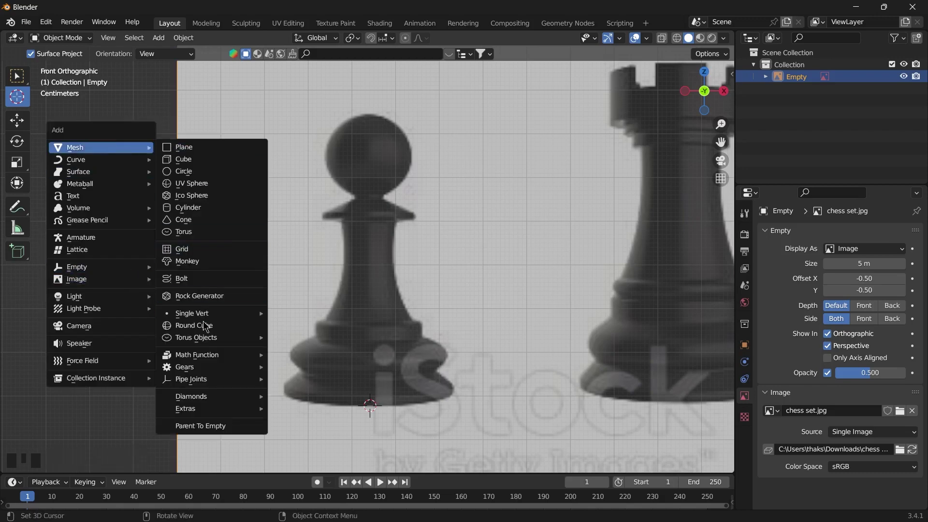
pyautogui.moveTo(204, 314)
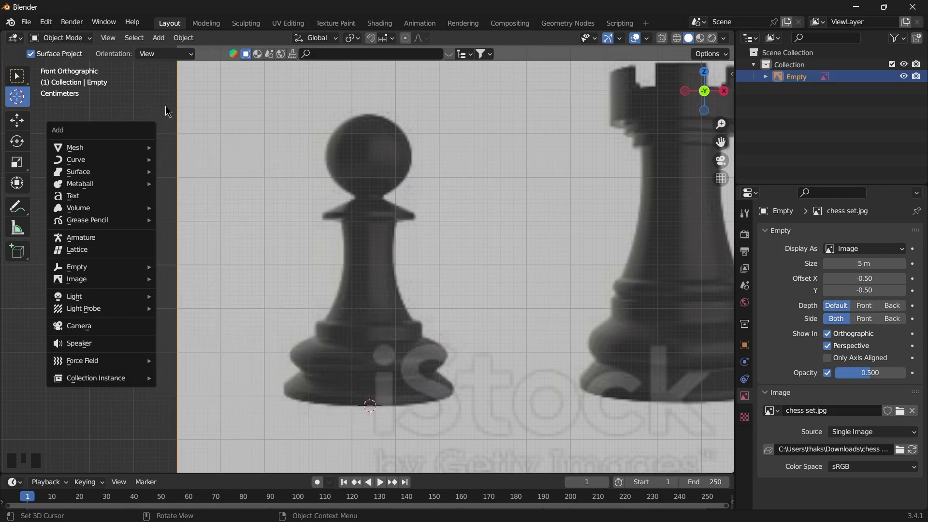
# Open the add-on preferences and search for "extra"
pyautogui.click(46, 22)
pyautogui.click(61, 199)
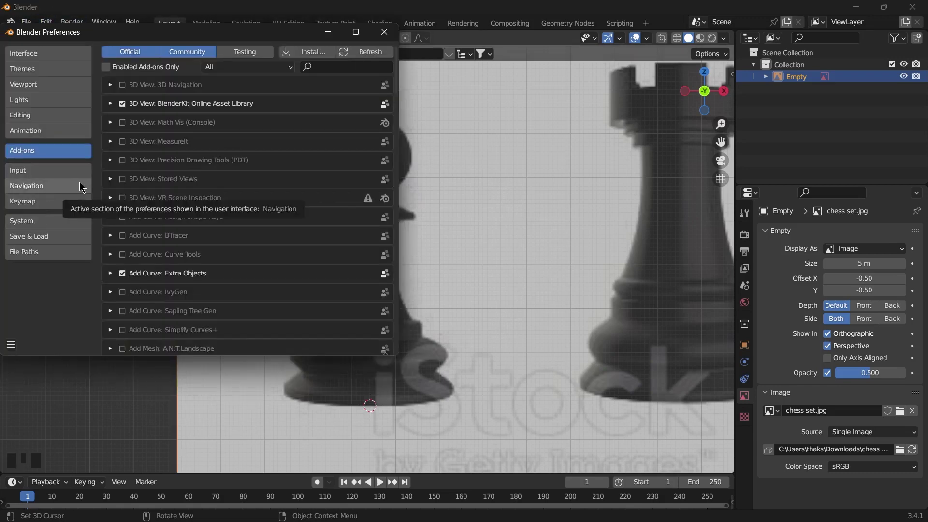
pyautogui.moveTo(107, 34); pyautogui.dragTo(218, 85)
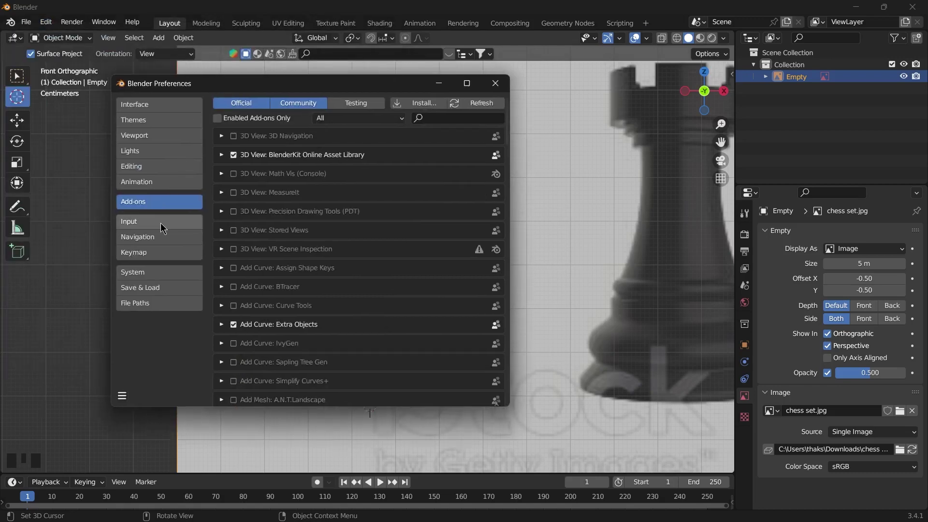
pyautogui.click(448, 119)
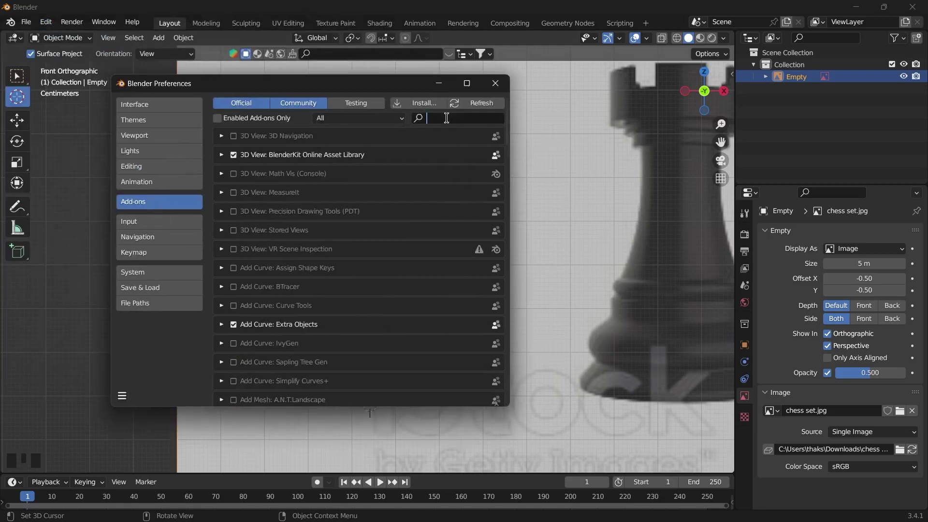
pyautogui.write('extra')
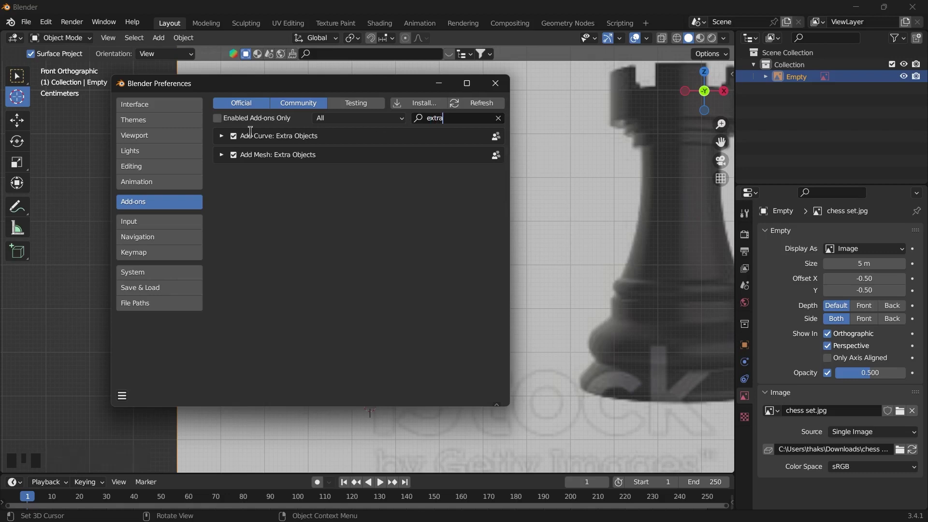
# Switch the Add Curve: Extra Objects add-on off and on again, then save and close the preferences
pyautogui.click(235, 139)
pyautogui.click(234, 139)
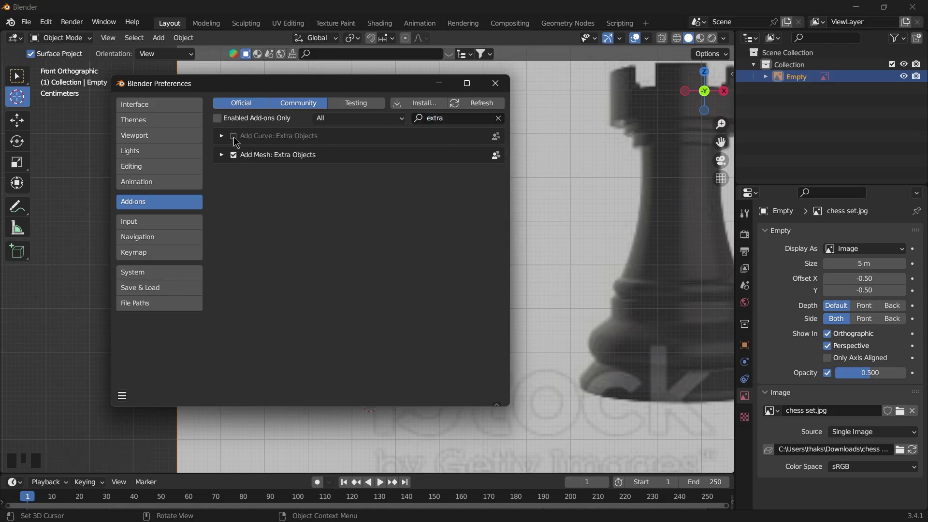
pyautogui.click(234, 139)
pyautogui.click(122, 395)
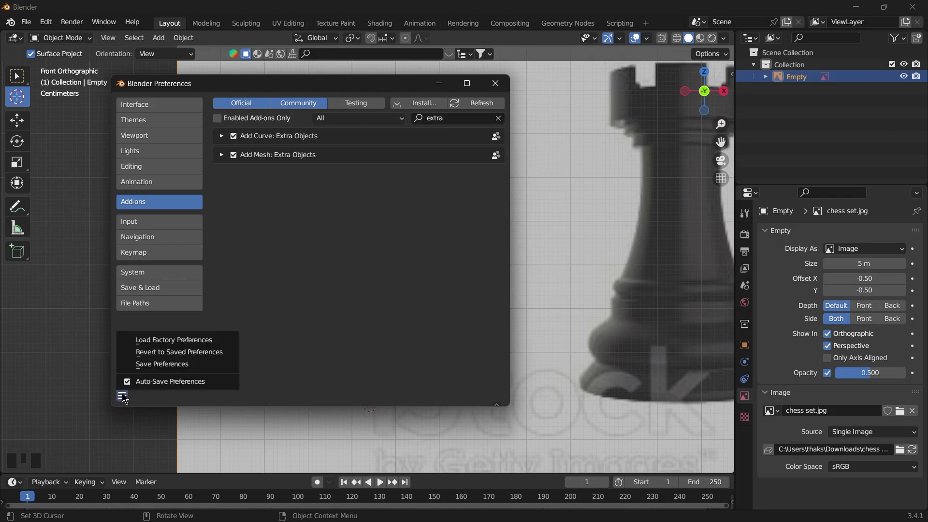
pyautogui.click(152, 370)
pyautogui.click(496, 83)
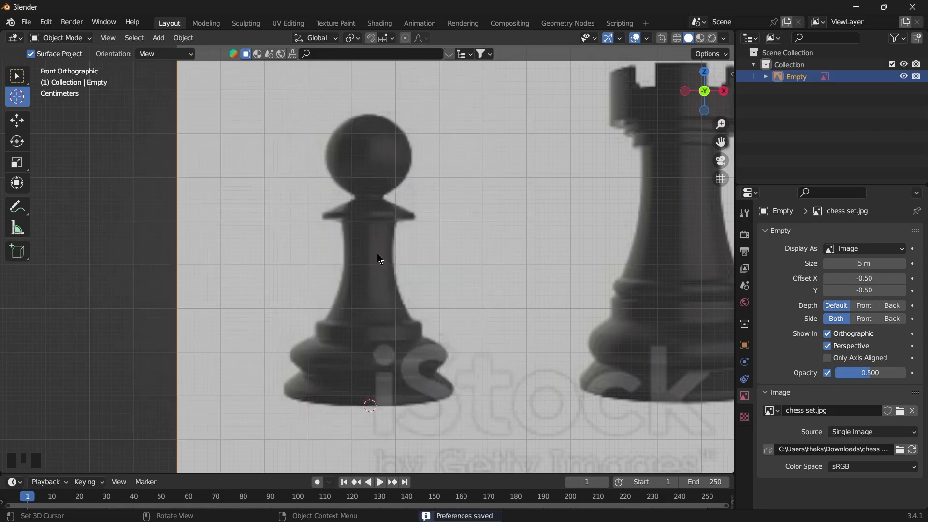
# Add a single vertex mesh at the 3D cursor under the pawn's base
pyautogui.hotkey('shift', 'a')
pyautogui.moveTo(315, 271)
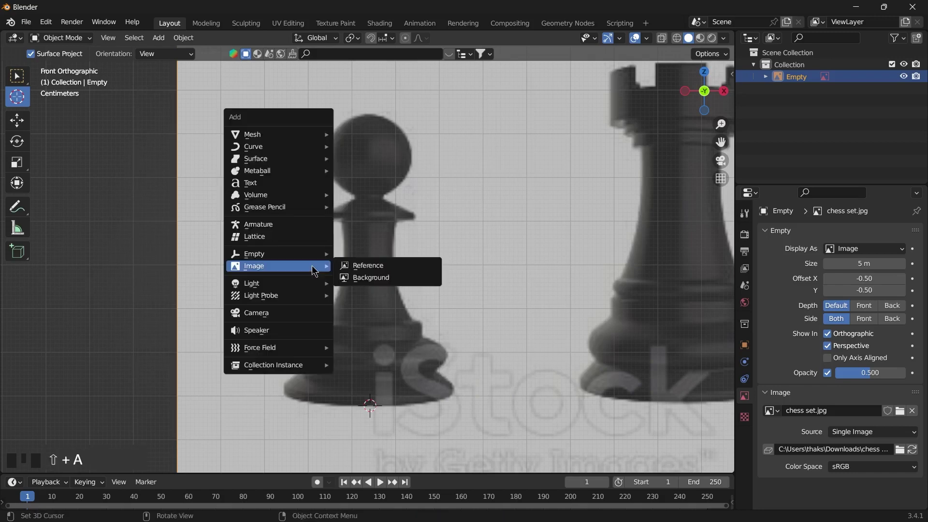
pyautogui.moveTo(309, 135)
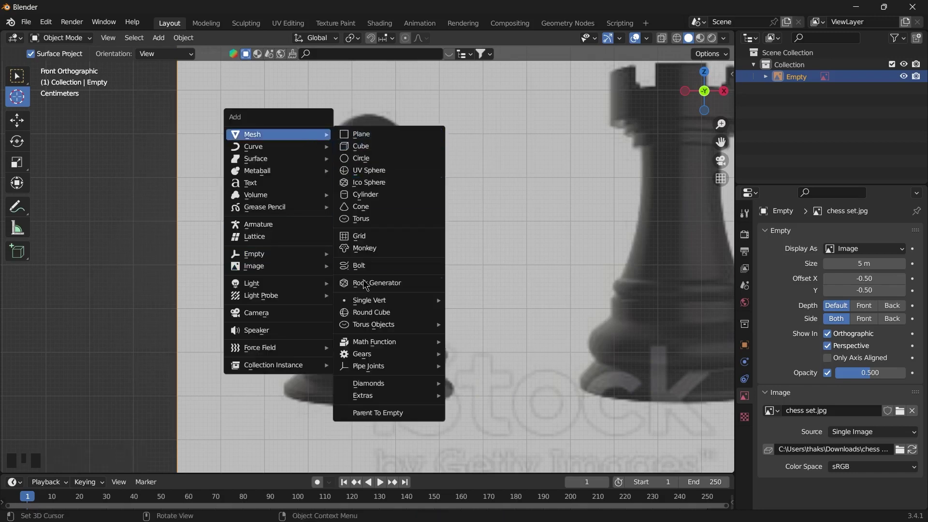
pyautogui.moveTo(366, 301)
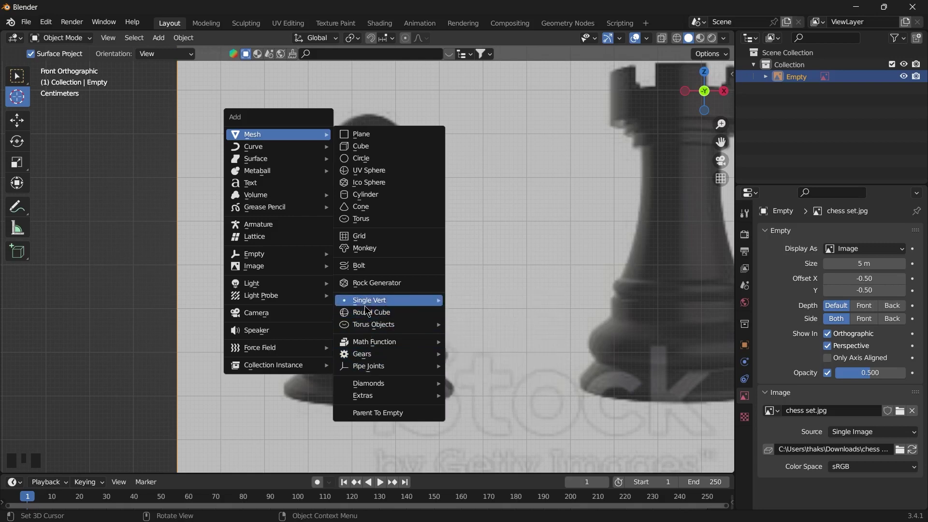
pyautogui.moveTo(415, 306)
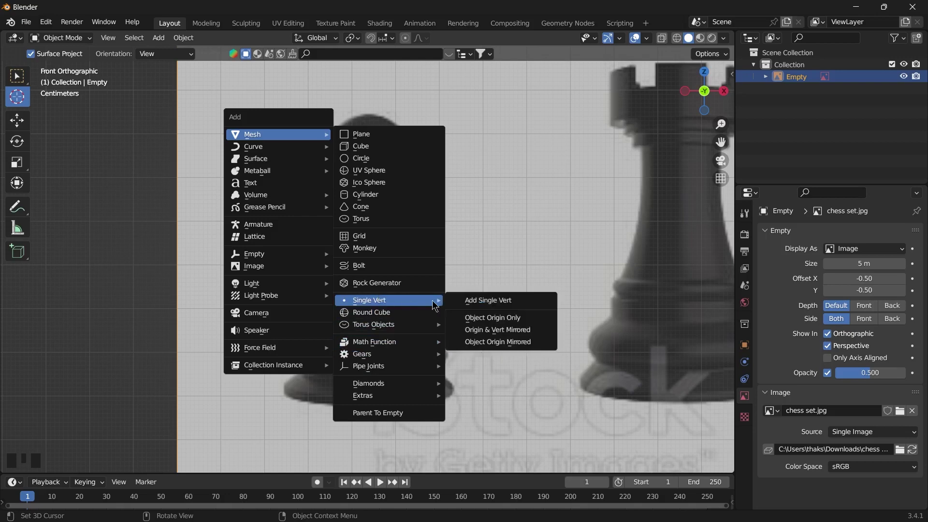
pyautogui.click(497, 302)
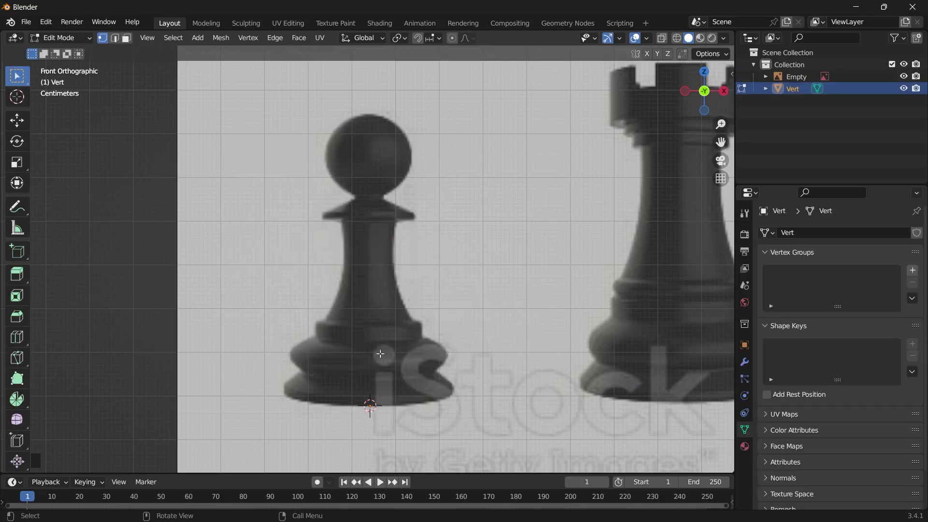
# Extrude the vertex about 0.19 m along the X axis to the outer edge of the pawn's base
pyautogui.click(370, 406)
pyautogui.press('e')
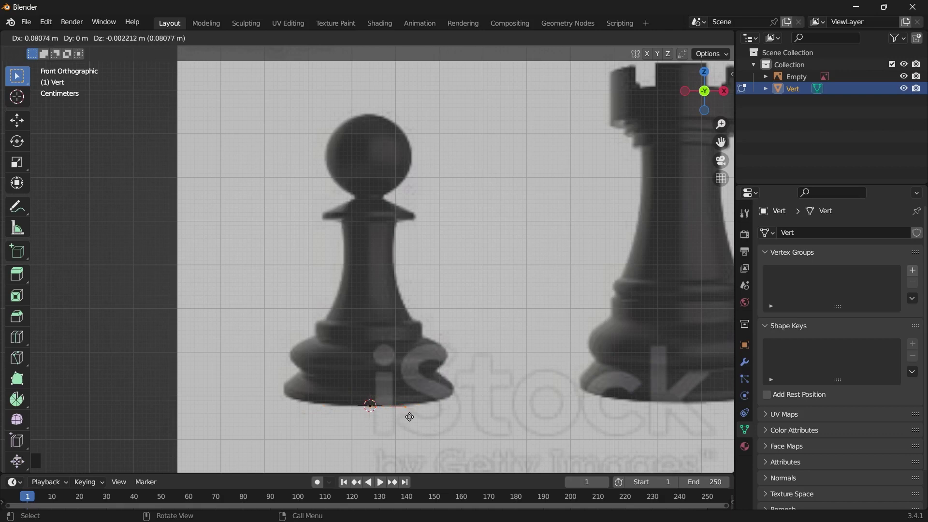
pyautogui.press('x')
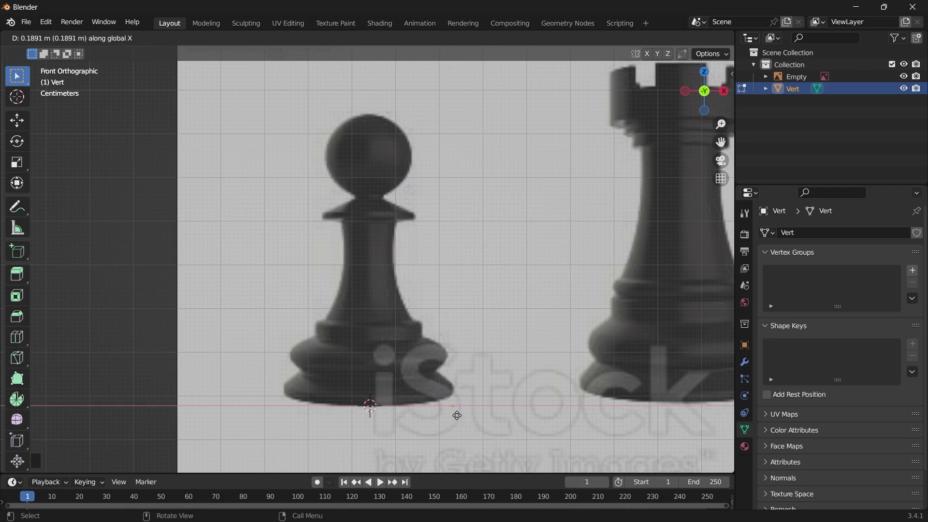
pyautogui.click(457, 415)
# Extrude the vertex at the base's outer edge up along the Z axis by about 0.01 m
pyautogui.scroll(3, 457, 416)
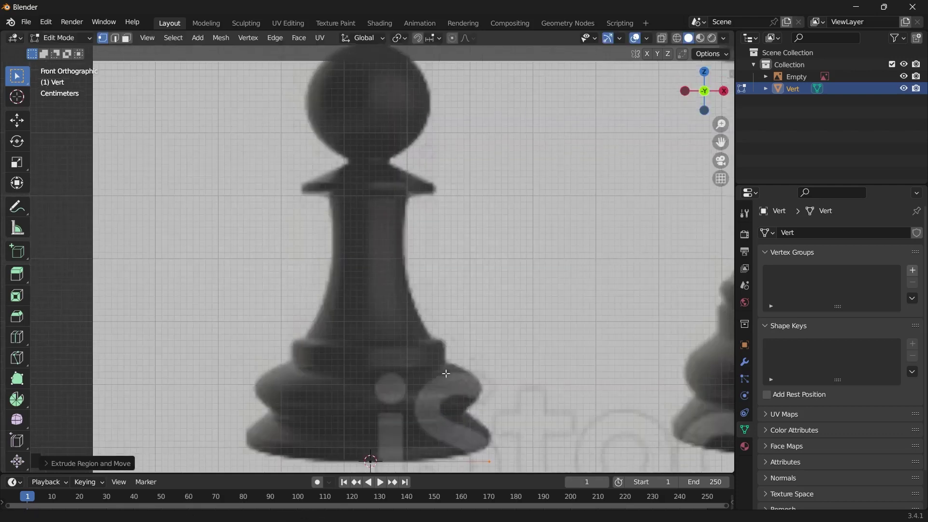
pyautogui.keyDown('shift'); pyautogui.moveTo(441, 373); pyautogui.dragTo(445, 313, button='middle'); pyautogui.keyUp('shift')
pyautogui.scroll(2, 444, 314)
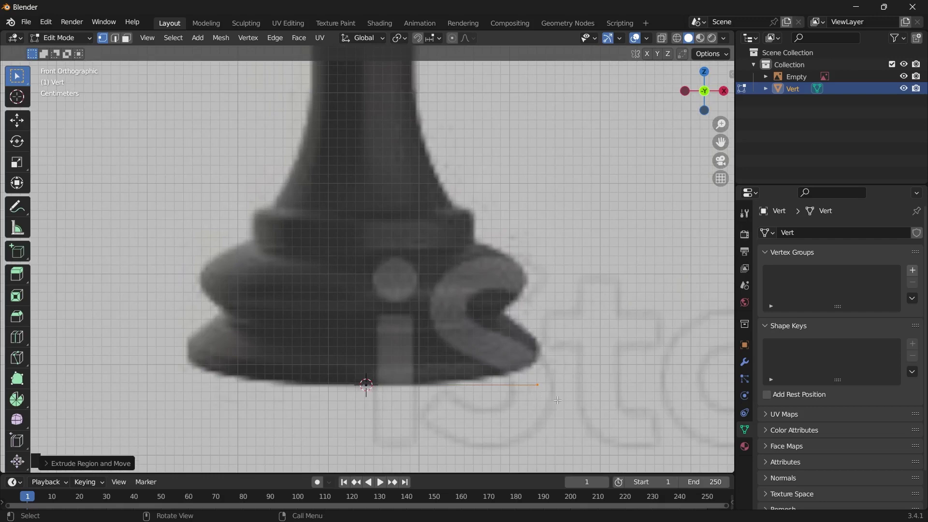
pyautogui.press('e')
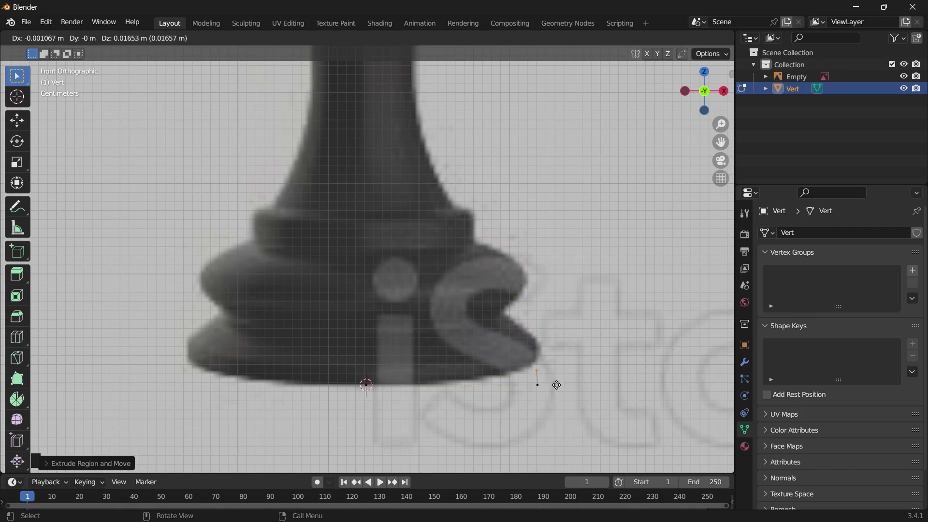
pyautogui.press('z')
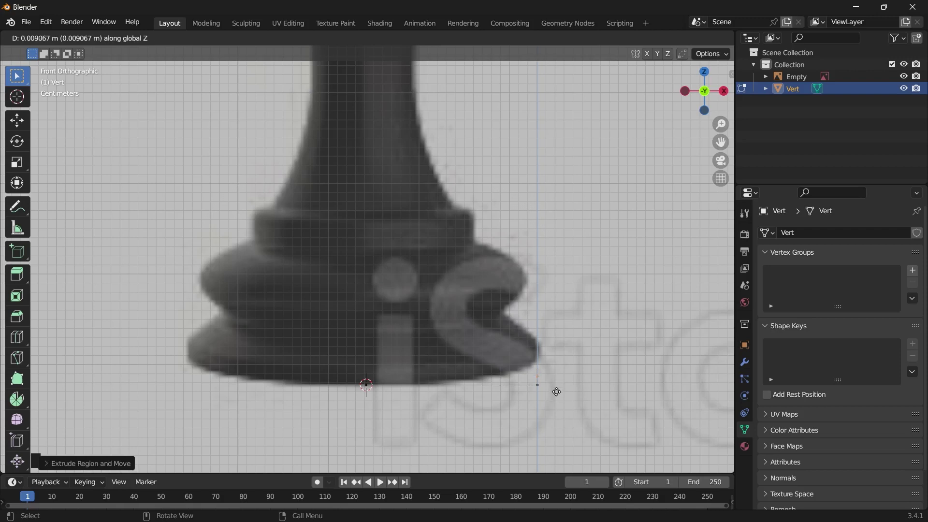
pyautogui.click(557, 389)
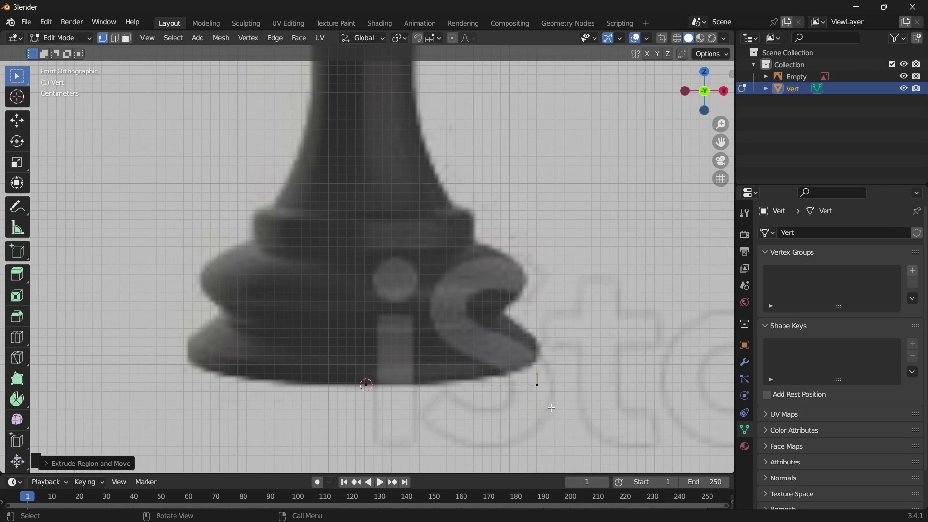
# Extrude the profile inward and up to the groove above the bottom ring, then about 0.01 m straight up along Z
pyautogui.press('e')
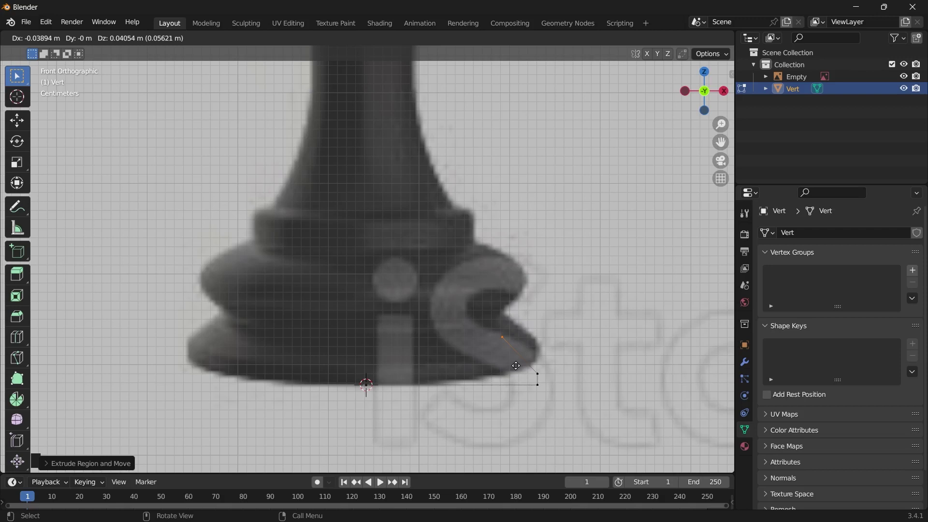
pyautogui.click(514, 366)
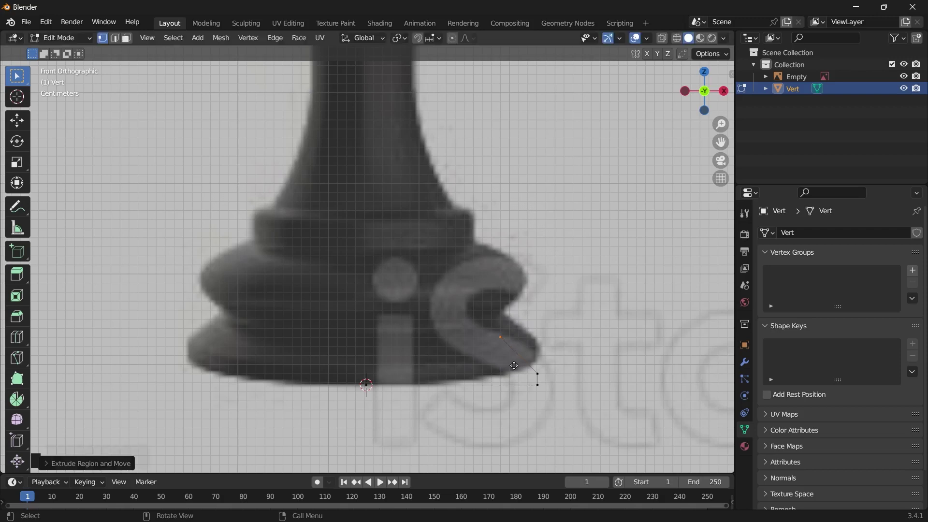
pyautogui.press('e')
pyautogui.press('z')
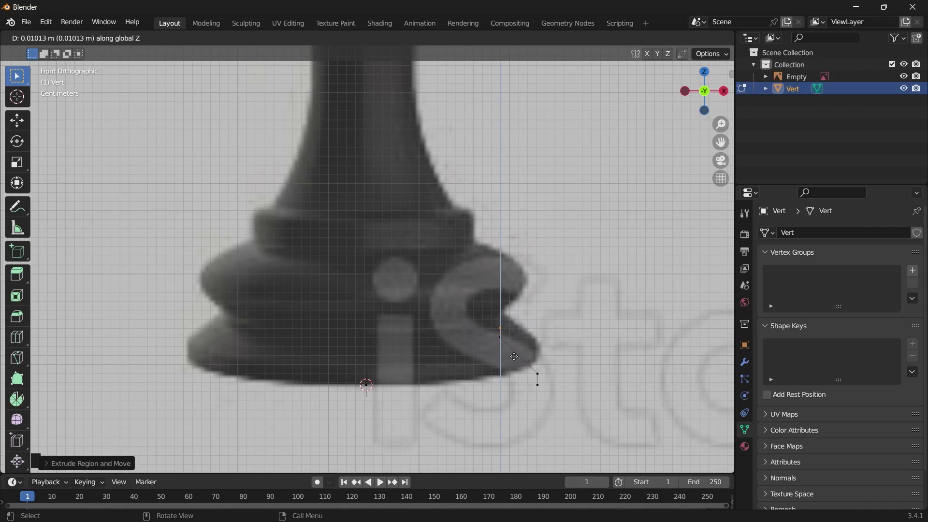
pyautogui.click(515, 357)
# Extrude three vertices around the second ring, from the groove out to its widest point and back in to the collar's lower edge
pyautogui.press('e')
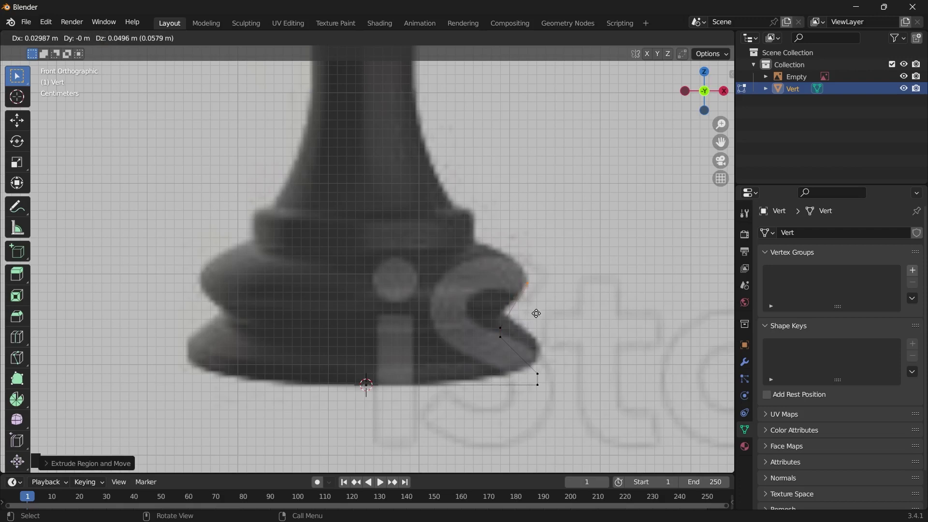
pyautogui.click(537, 314)
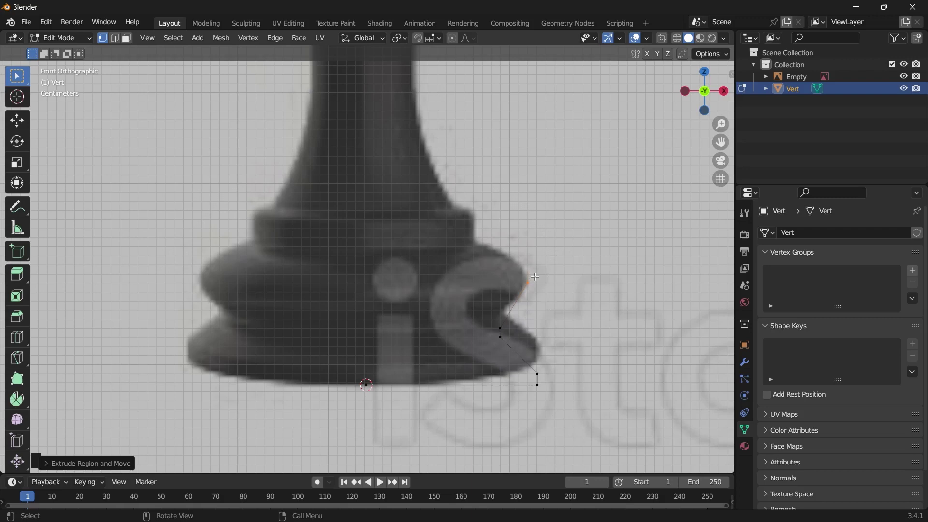
pyautogui.press('e')
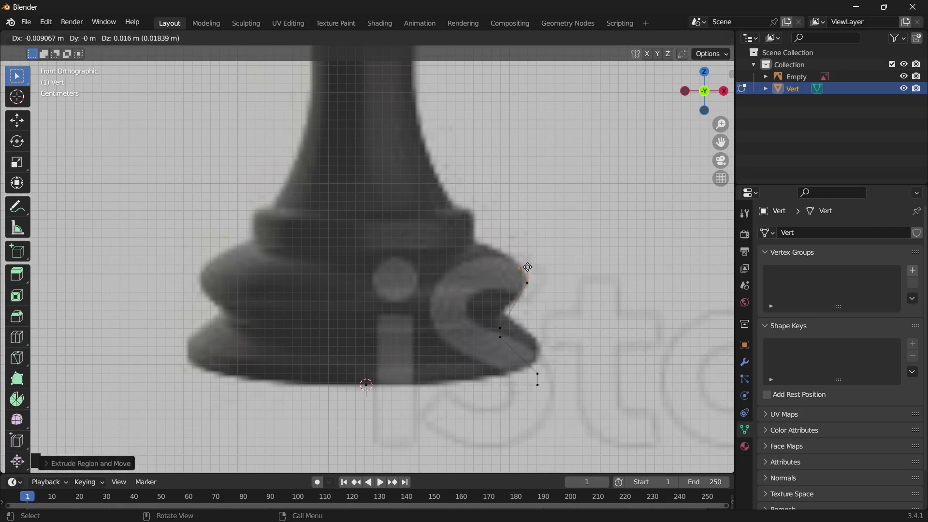
pyautogui.click(525, 262)
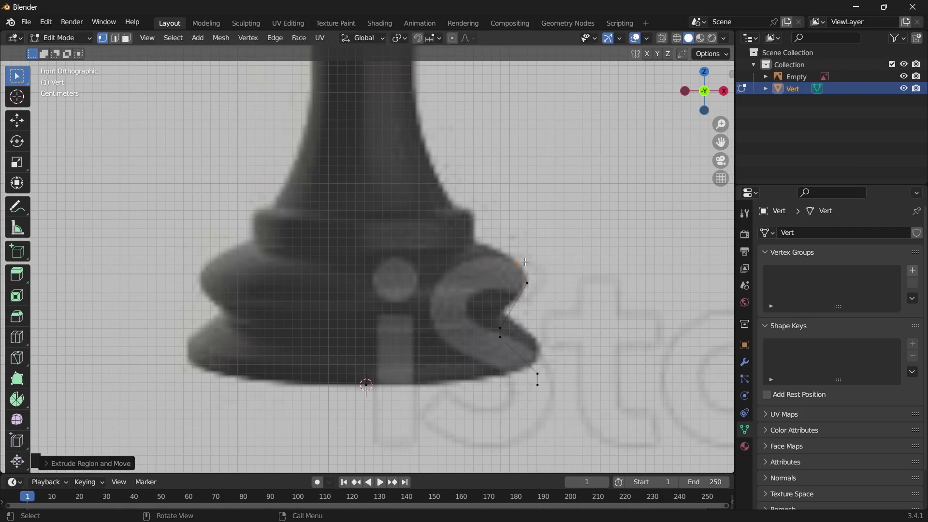
pyautogui.press('e')
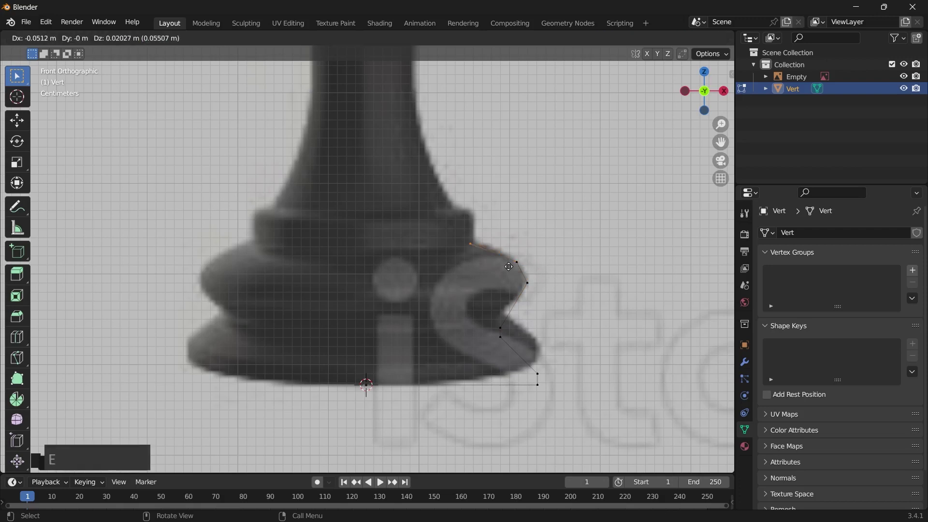
pyautogui.click(514, 264)
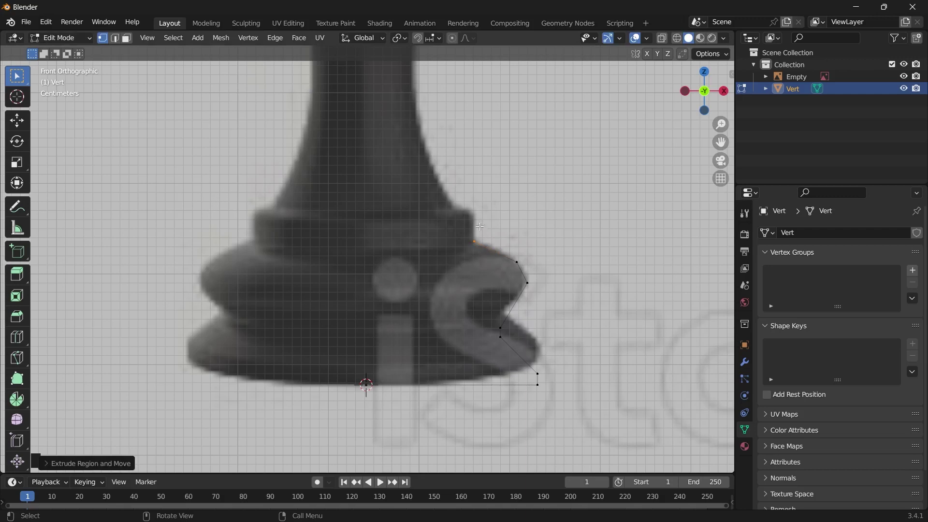
# Extrude the profile about 0.03 m up along Z for the collar's side, then about 0.02 m inward along X to the stem
pyautogui.press('e')
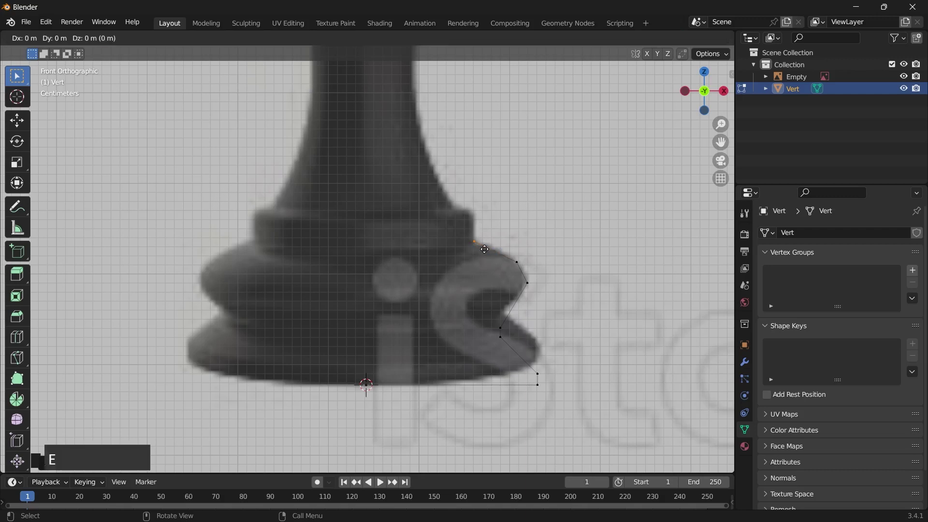
pyautogui.press('z')
pyautogui.click(491, 220)
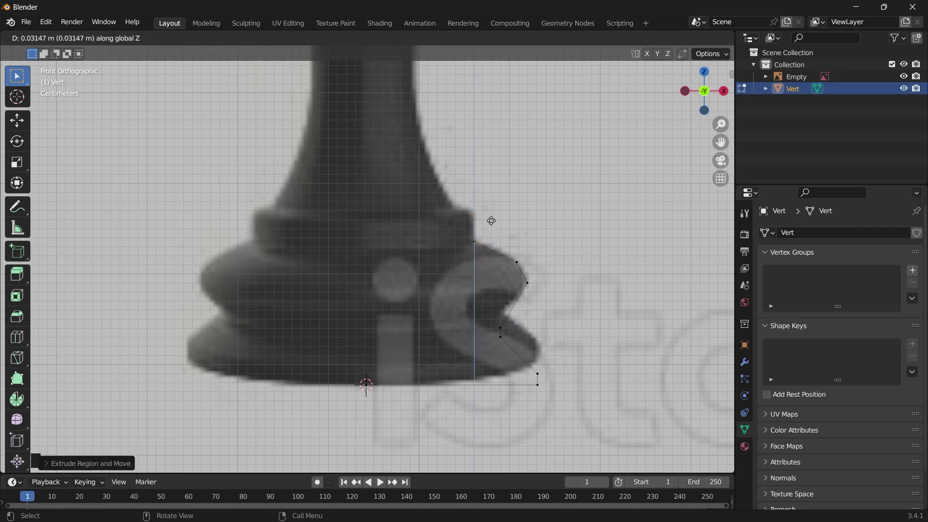
pyautogui.click(491, 220)
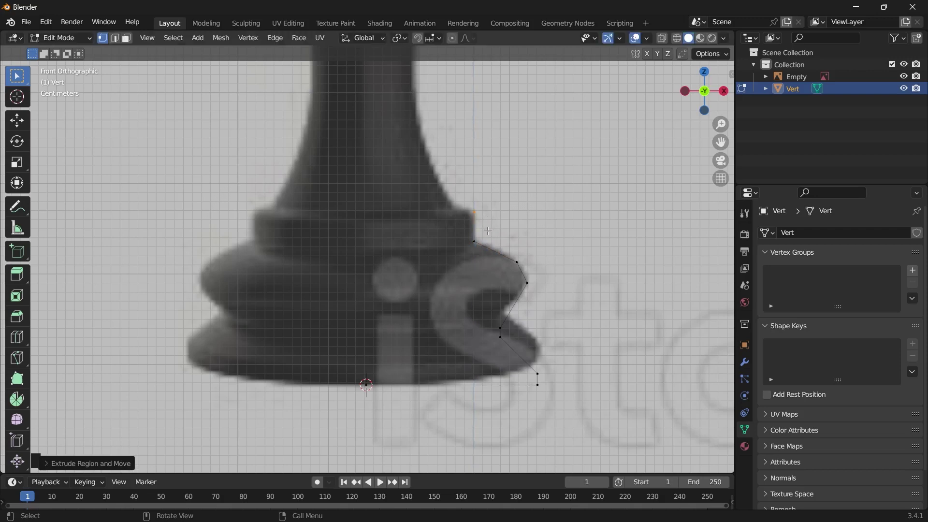
pyautogui.press('e')
pyautogui.press('x')
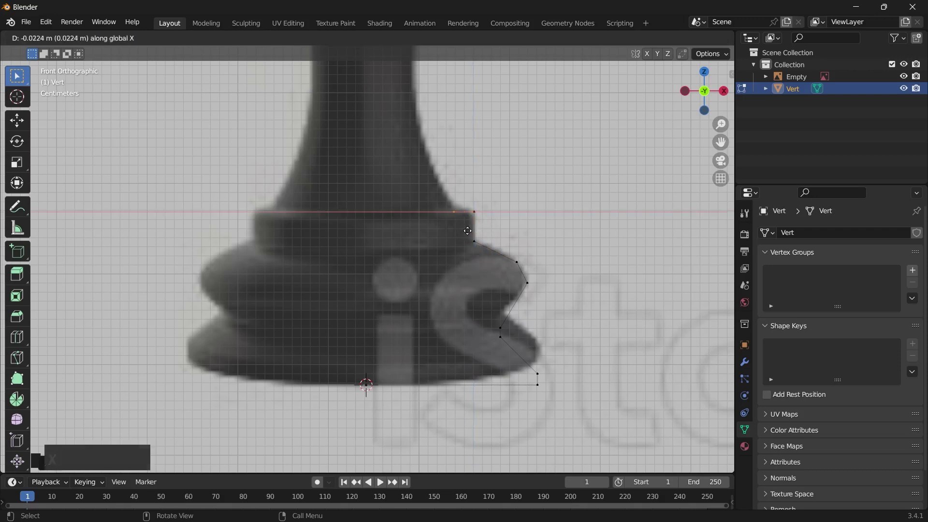
pyautogui.click(467, 232)
# Extrude three vertices from the collar up along the lower, curved part of the pawn's stem
pyautogui.keyDown('shift'); pyautogui.moveTo(468, 232); pyautogui.dragTo(467, 407, button='middle'); pyautogui.keyUp('shift')
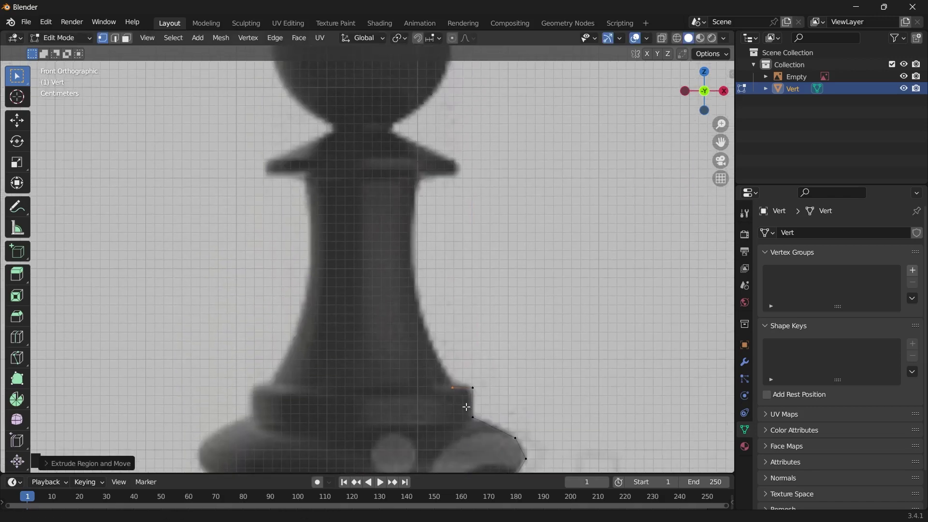
pyautogui.press('e')
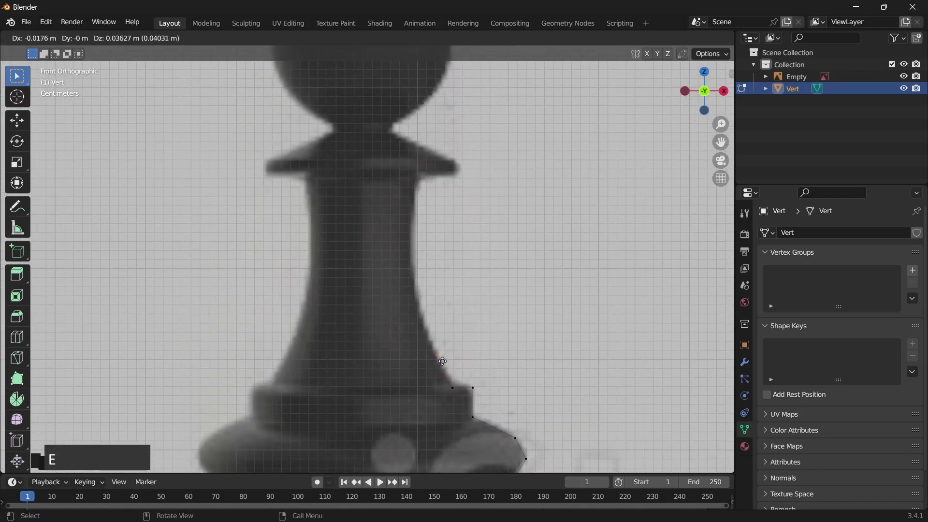
pyautogui.click(443, 361)
pyautogui.press('e')
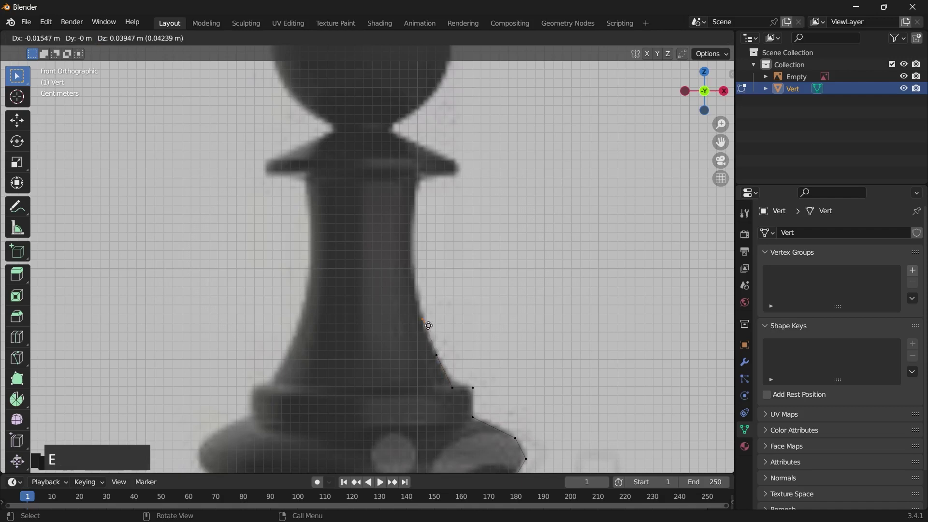
pyautogui.click(429, 325)
pyautogui.press('e')
pyautogui.click(420, 282)
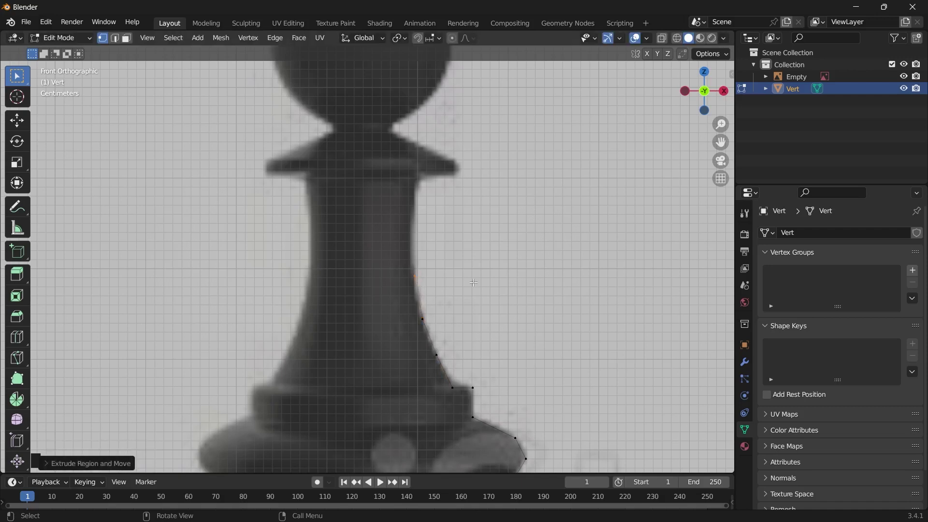
# Extrude three more vertices up the nearly straight upper stem to the underside of the flange below the head
pyautogui.press('e')
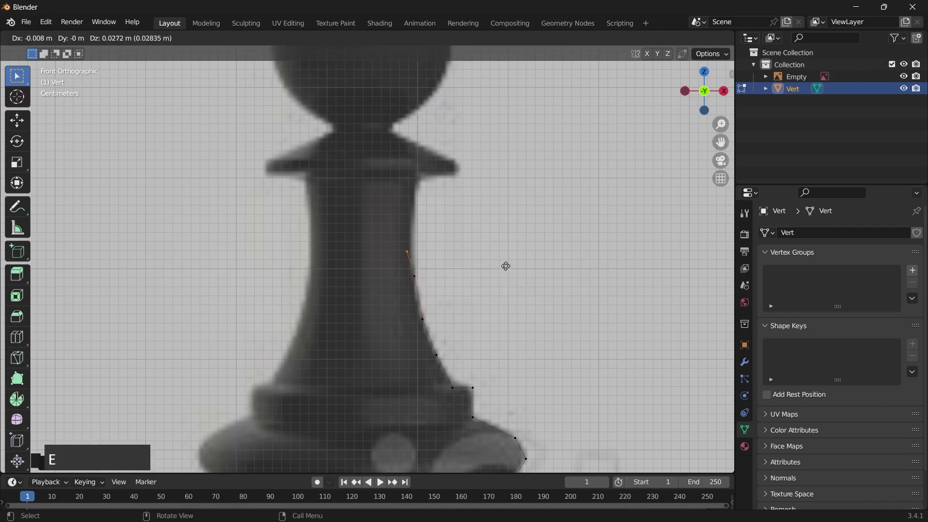
pyautogui.click(512, 258)
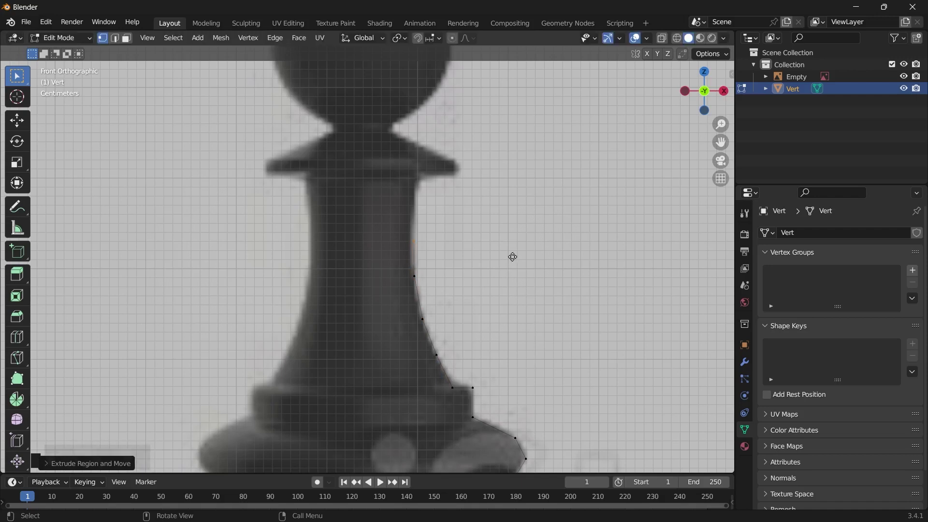
pyautogui.press('e')
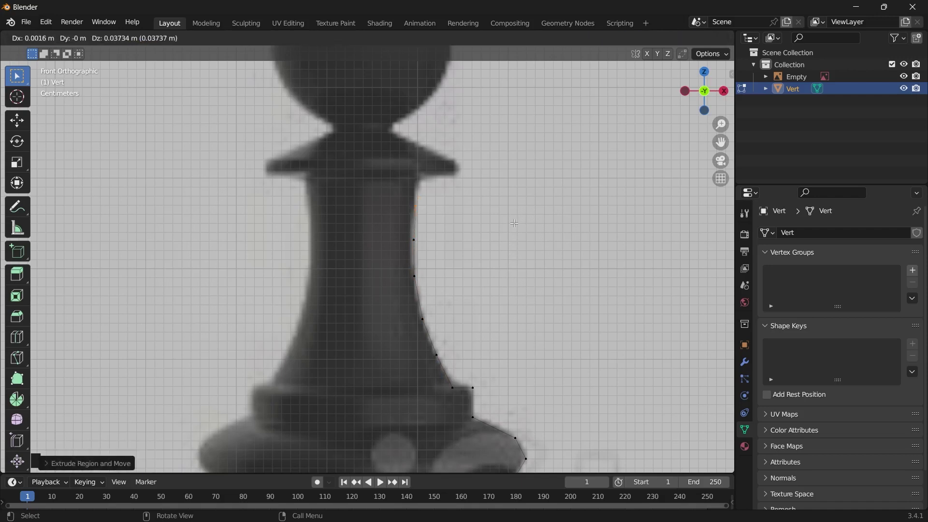
pyautogui.click(514, 223)
pyautogui.press('e')
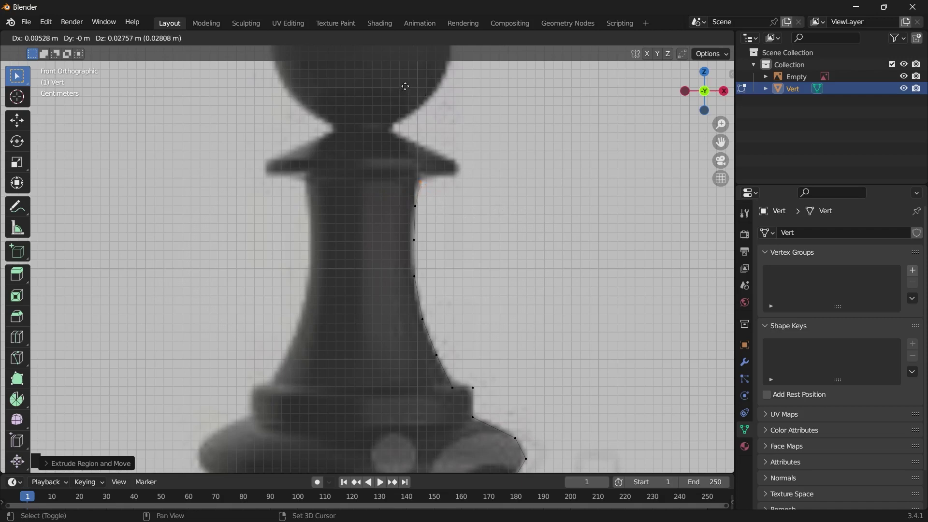
pyautogui.click(406, 87)
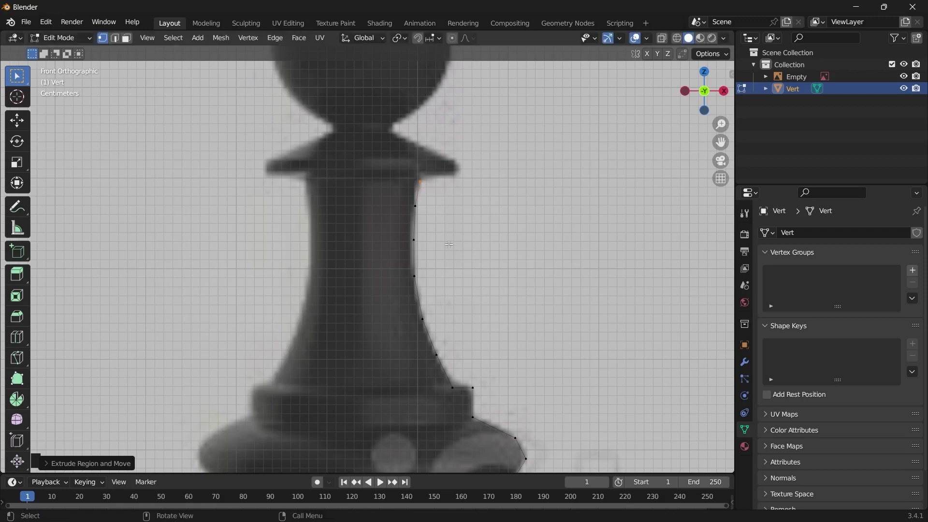
# Extrude the profile about 0.04 m outward along X to the flange's outer edge, then about 0.006 m up along Z
pyautogui.press('e')
pyautogui.press('x')
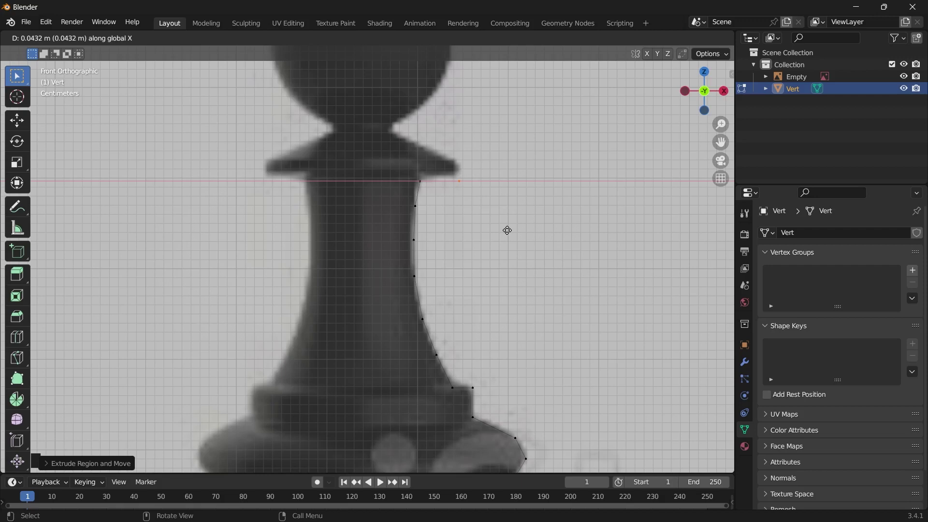
pyautogui.click(510, 229)
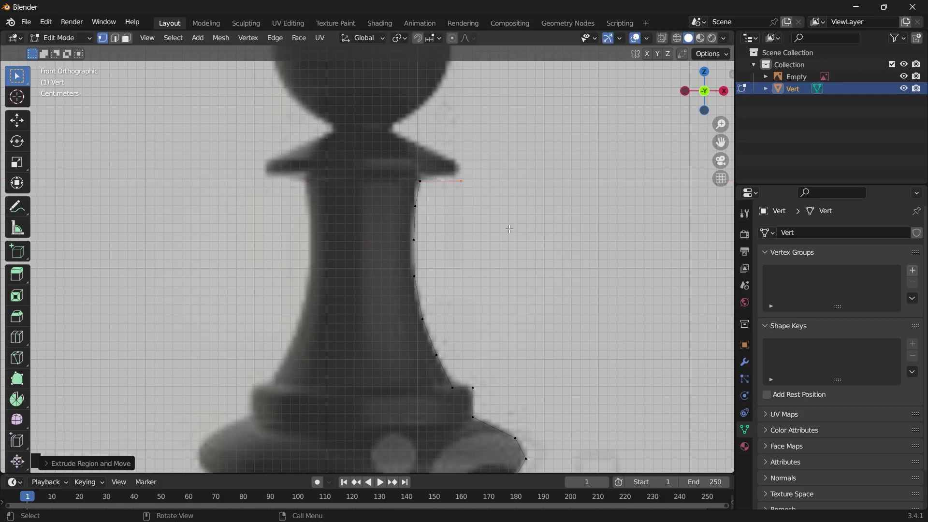
pyautogui.press('e')
pyautogui.press('z')
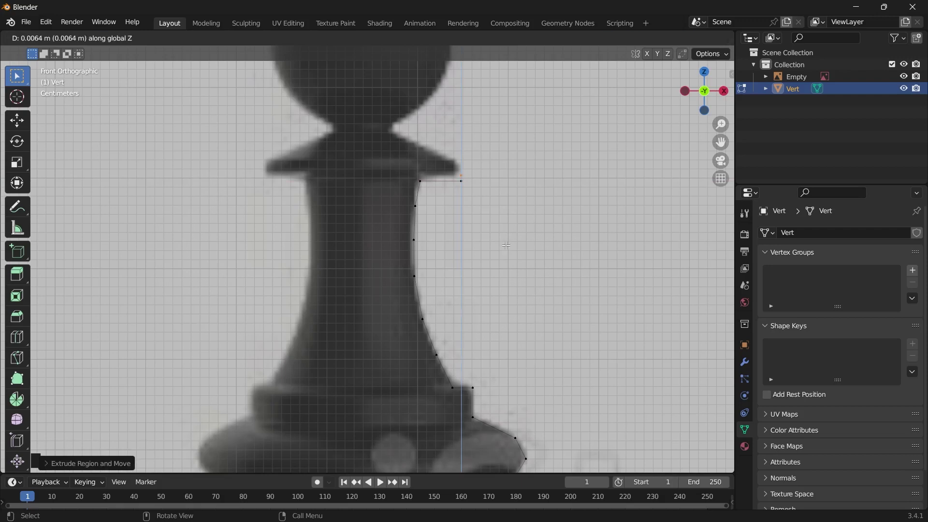
pyautogui.click(506, 245)
# Extrude the profile along the flange's slope to the neck under the head, then about 0.01 m straight up along Z
pyautogui.press('e')
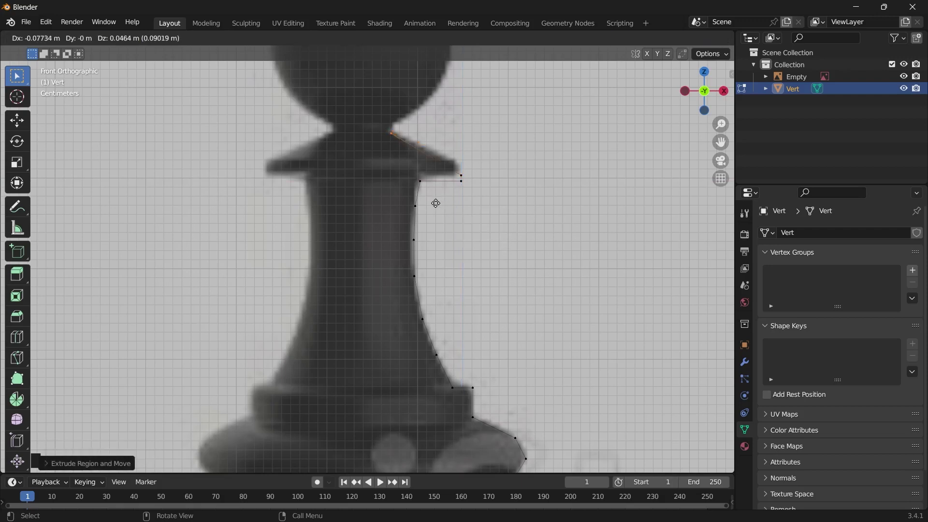
pyautogui.click(436, 203)
pyautogui.keyDown('shift'); pyautogui.moveTo(393, 137); pyautogui.dragTo(439, 262, button='middle'); pyautogui.keyUp('shift')
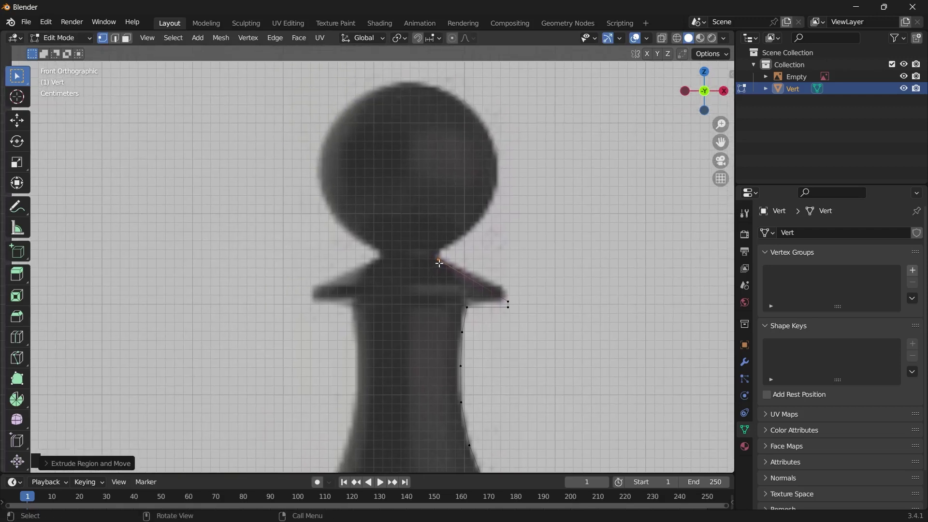
pyautogui.press('e')
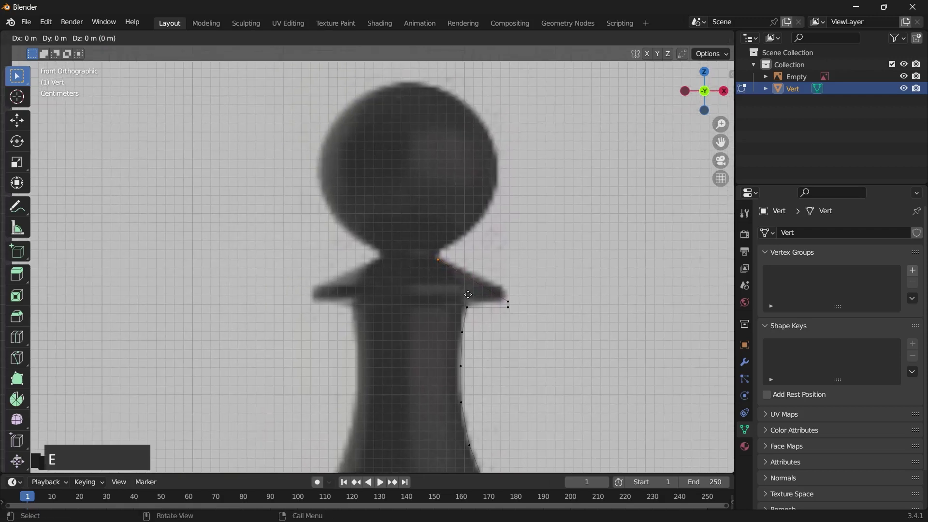
pyautogui.press('x')
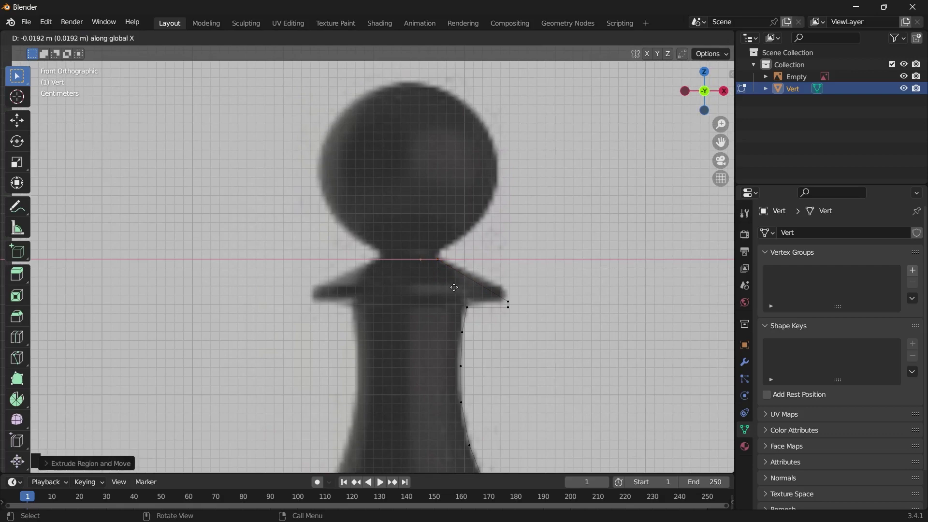
pyautogui.press('z')
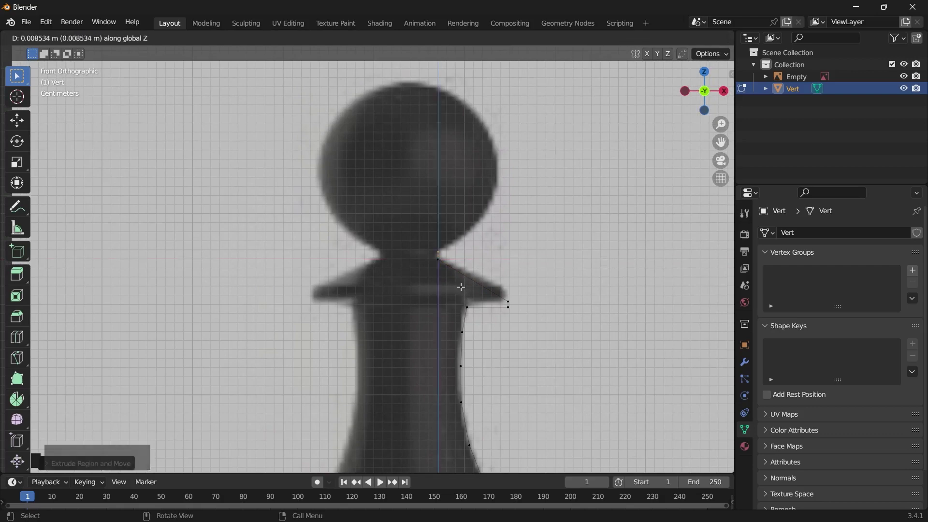
pyautogui.click(461, 289)
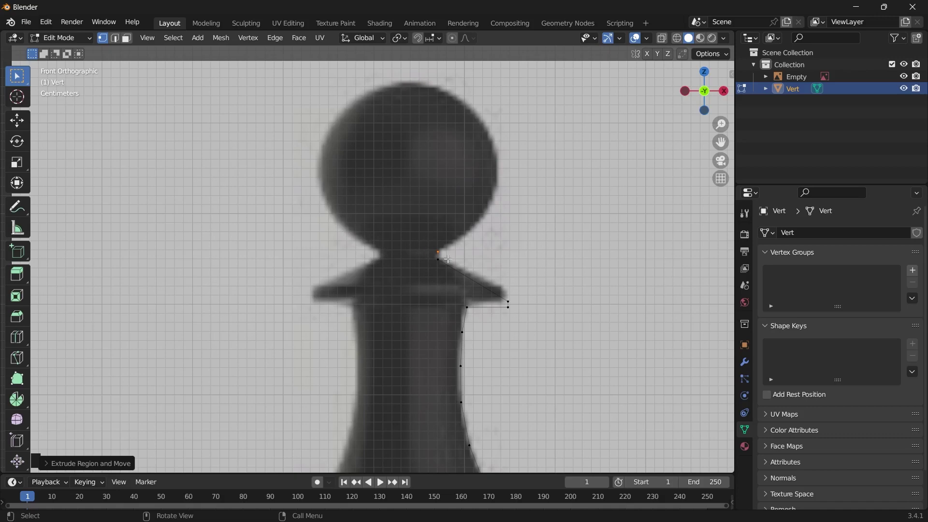
# Hide the reference image in the viewport so only the traced profile shows
pyautogui.scroll(-4, 444, 259)
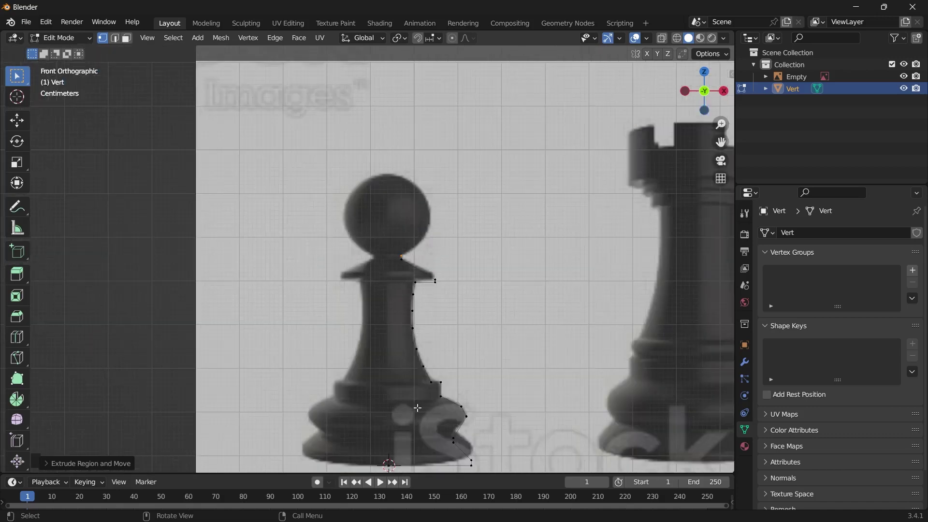
pyautogui.scroll(-1, 418, 405)
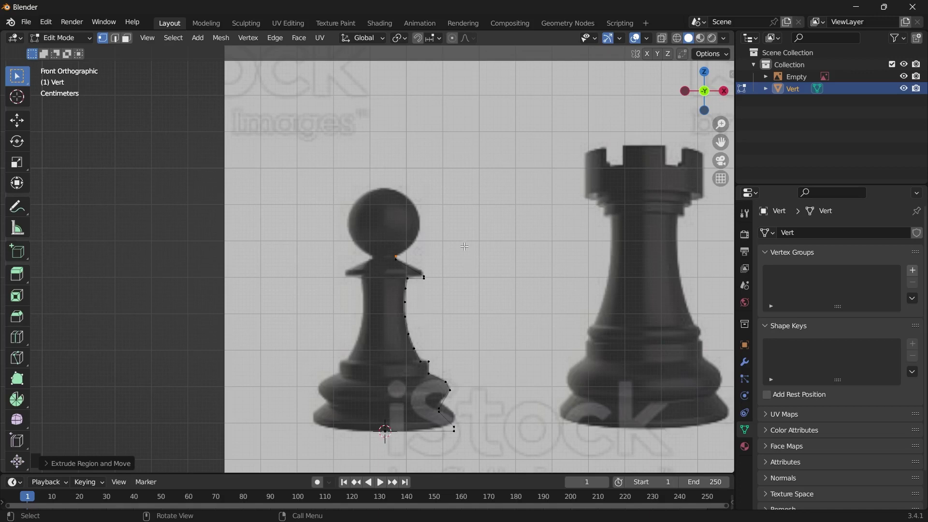
pyautogui.click(904, 78)
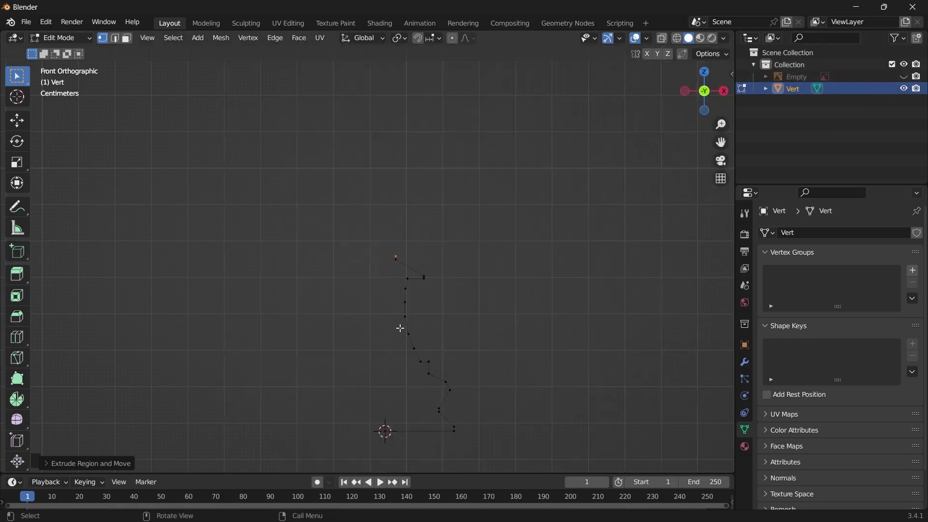
# Select all vertices of the profile and add a Screw modifier to revolve it into the pawn's body
pyautogui.press('a')
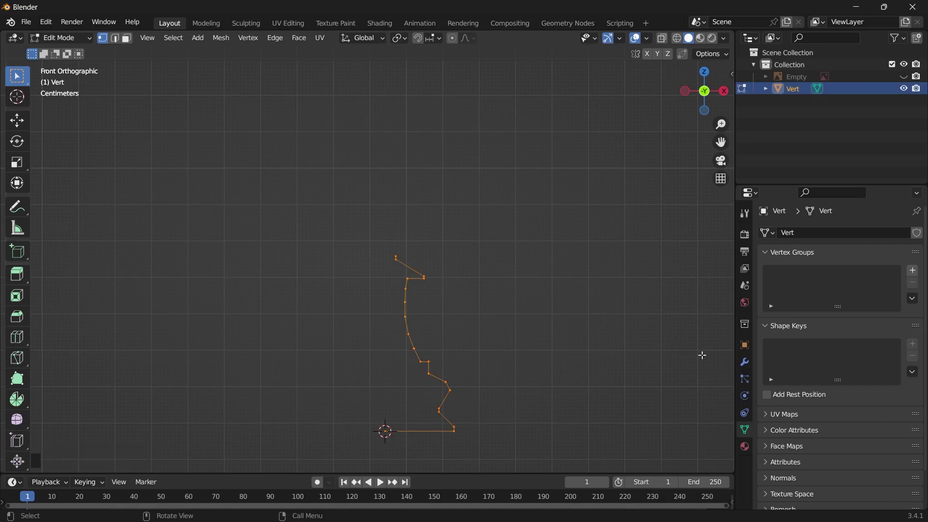
pyautogui.click(744, 363)
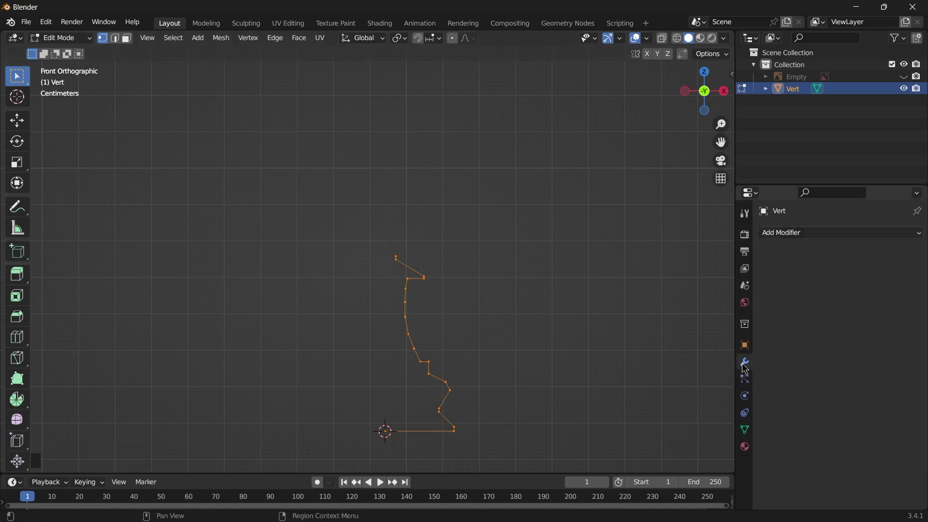
pyautogui.click(818, 237)
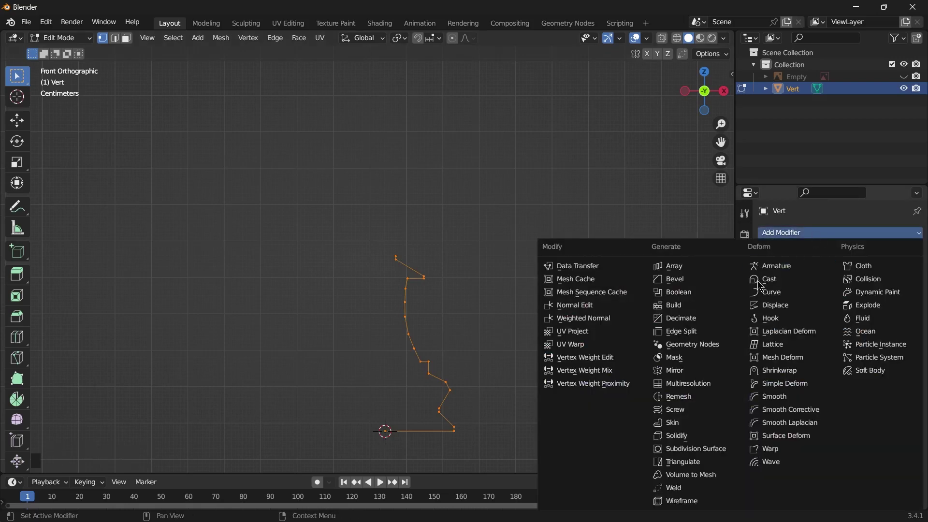
pyautogui.click(698, 410)
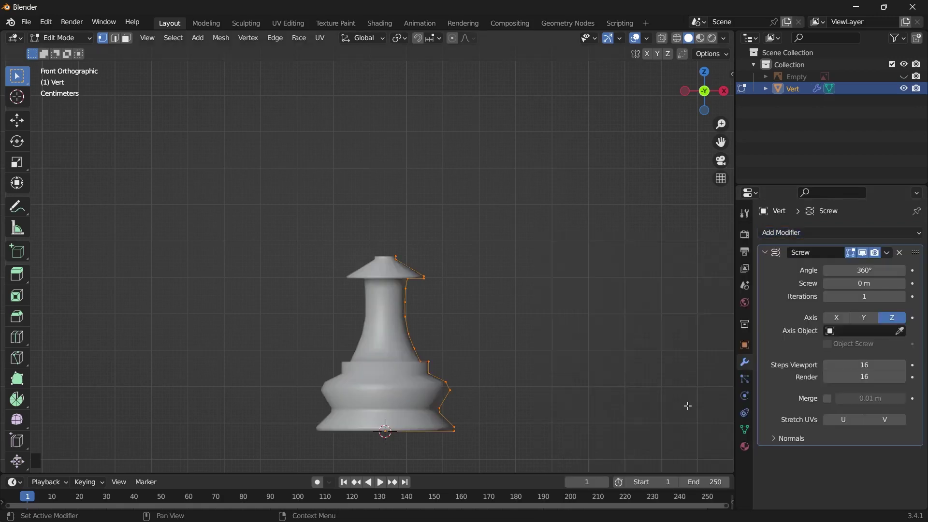
# Examine the top of the revolved pawn body from above and in front view
pyautogui.scroll(-1, 406, 333)
pyautogui.keyDown('shift'); pyautogui.moveTo(425, 367); pyautogui.dragTo(401, 300, button='middle'); pyautogui.keyUp('shift')
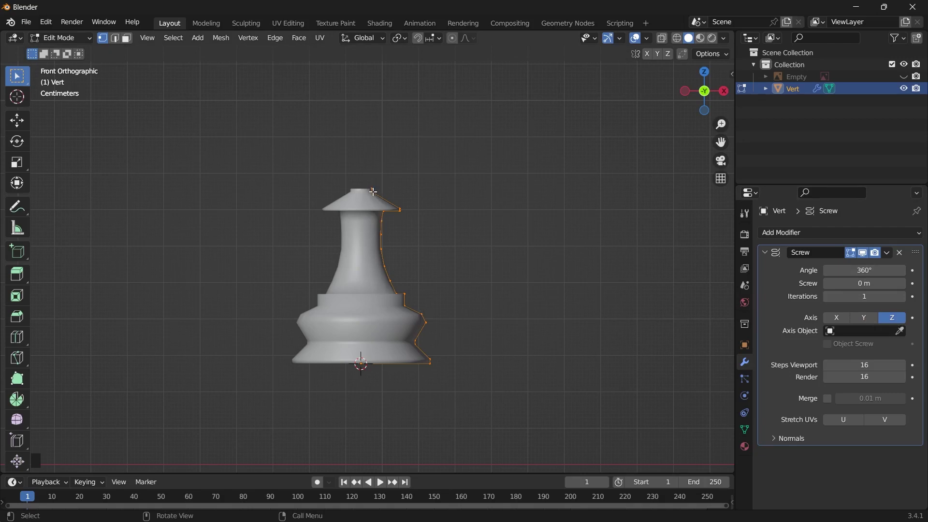
pyautogui.press('KP_5')
pyautogui.moveTo(372, 187); pyautogui.dragTo(374, 146, button='middle')
pyautogui.scroll(4, 374, 146)
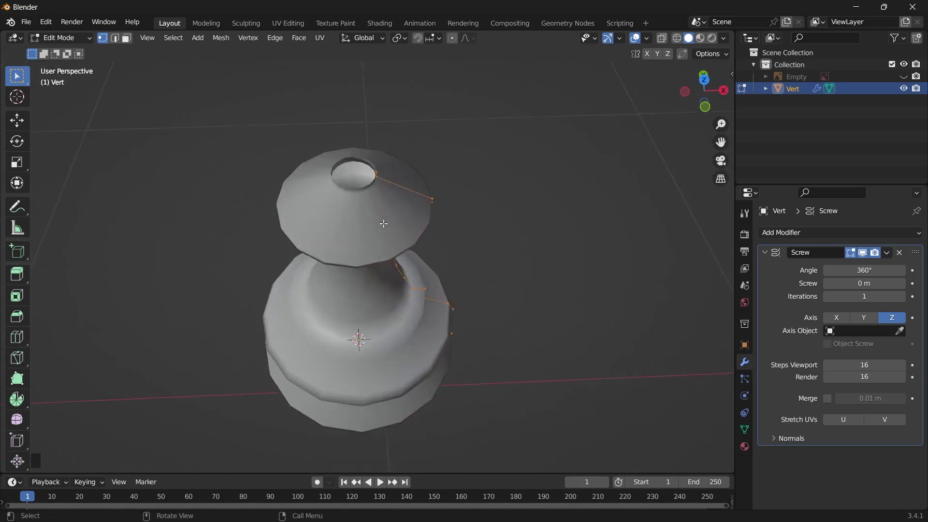
pyautogui.scroll(-1, 381, 100)
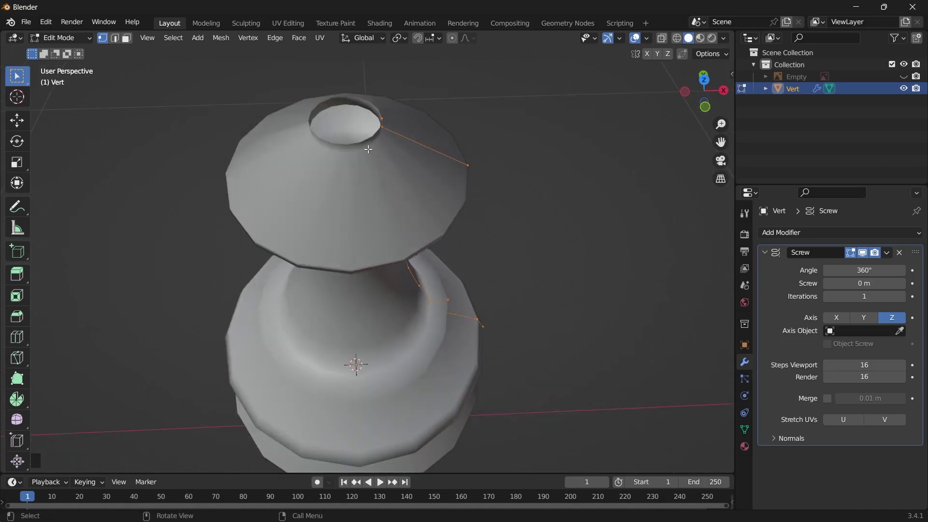
pyautogui.click(705, 108)
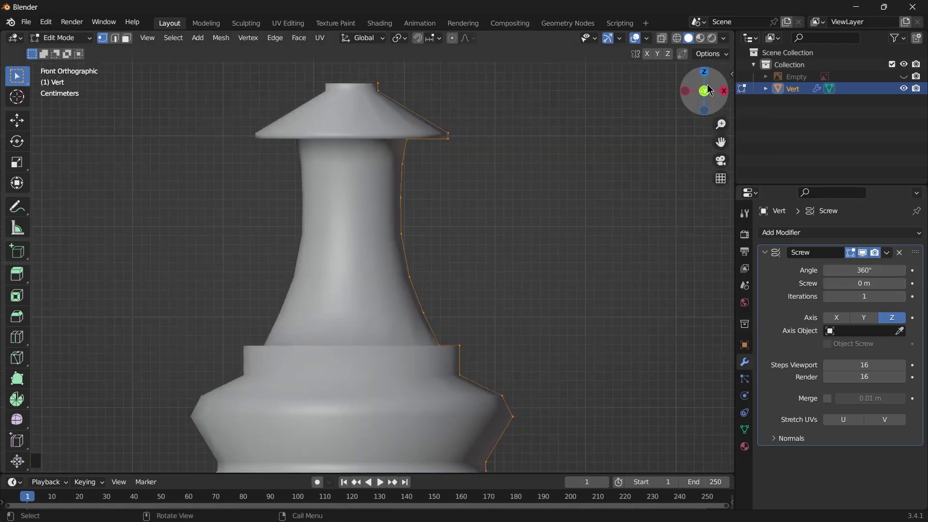
pyautogui.moveTo(706, 96); pyautogui.dragTo(632, 169)
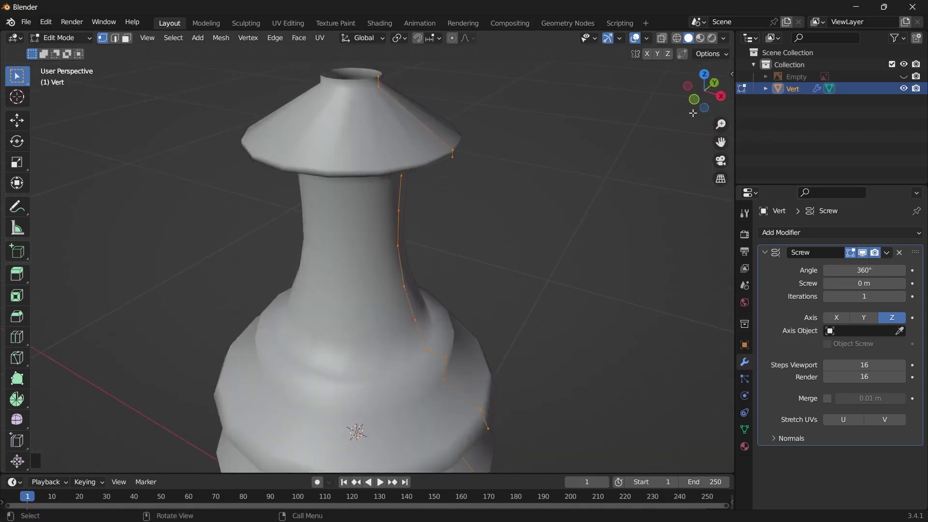
pyautogui.click(696, 110)
pyautogui.scroll(-2, 621, 272)
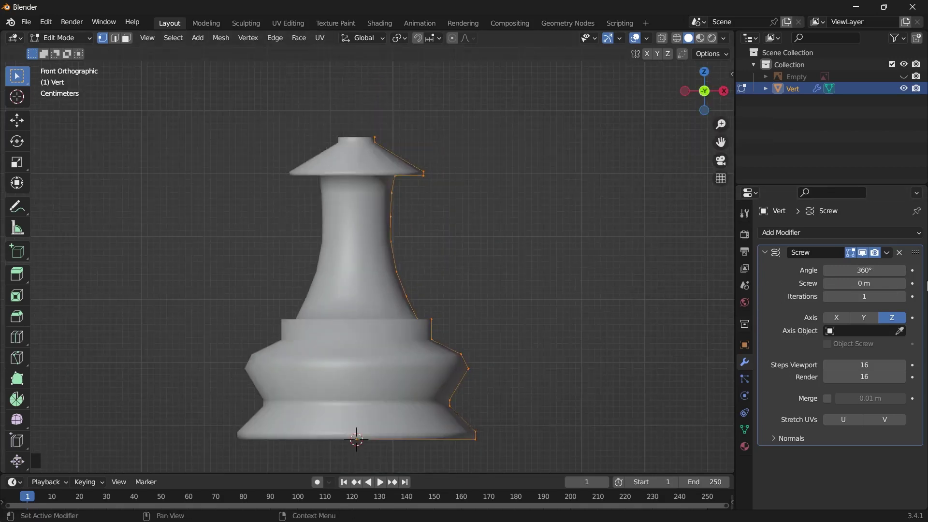
# Remove the Screw modifier and extrude the profile's top vertex about 0.04 m inward along X, past the central axis
pyautogui.click(900, 253)
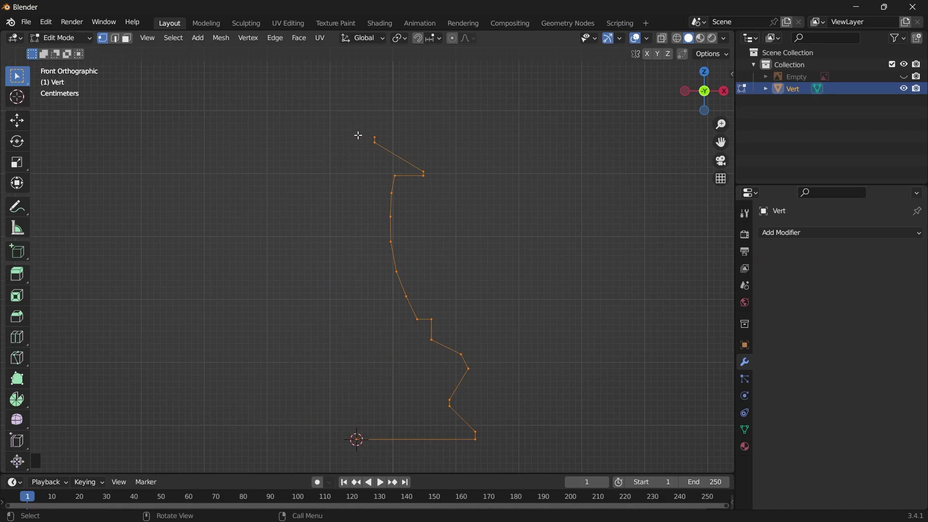
pyautogui.scroll(1, 385, 154)
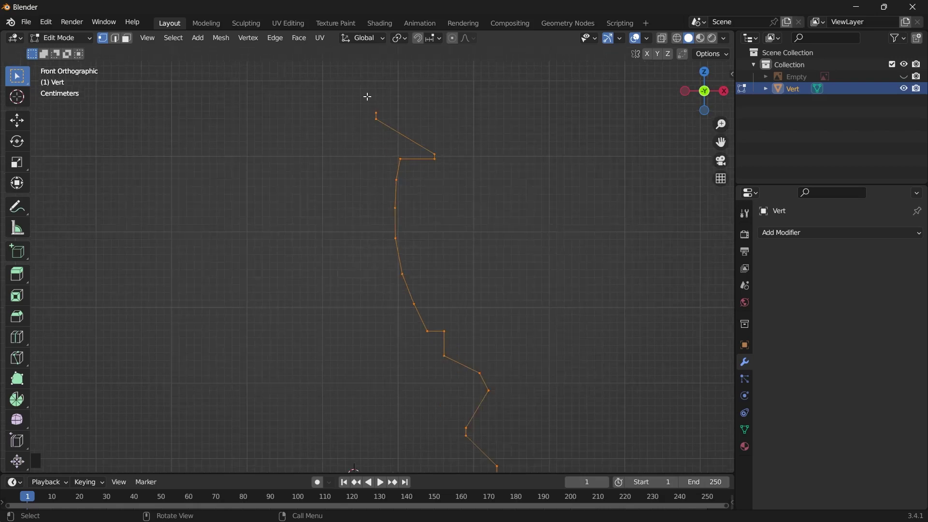
pyautogui.moveTo(367, 96); pyautogui.dragTo(393, 117)
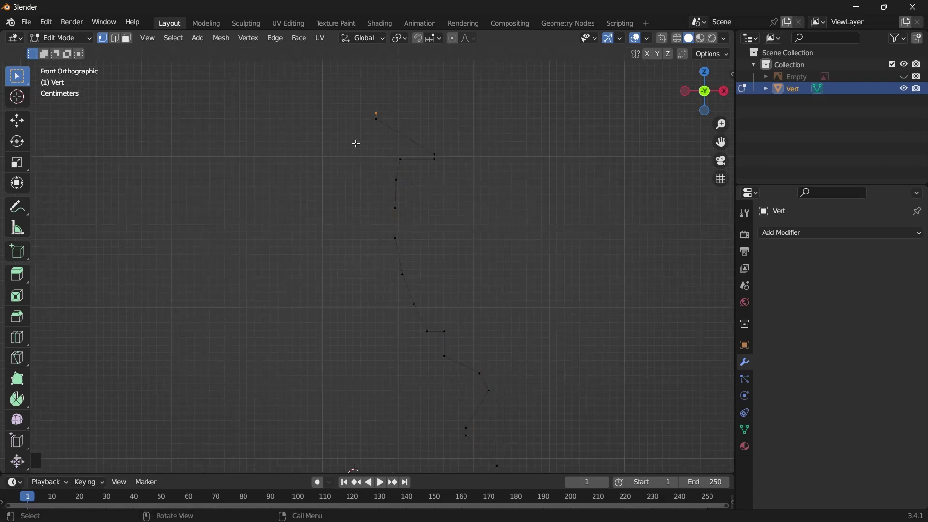
pyautogui.press('g')
pyautogui.press('x')
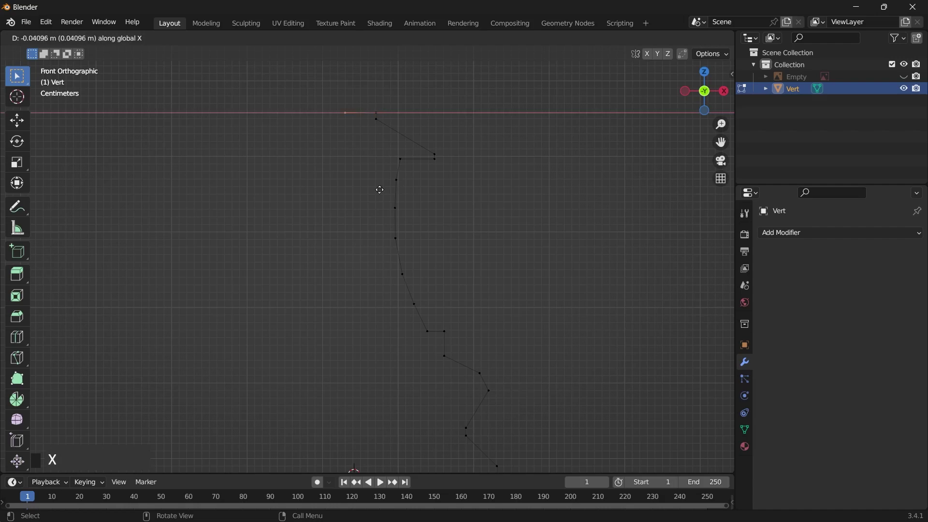
pyautogui.click(381, 190)
pyautogui.scroll(-2, 379, 190)
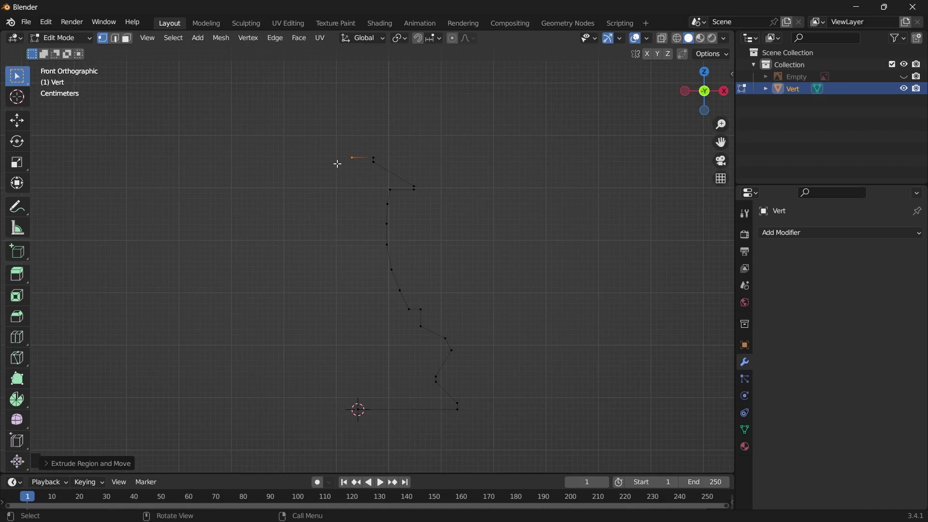
# Select the newly extruded top vertex and set its X coordinate to 0 m to place it on the central axis
pyautogui.moveTo(337, 136); pyautogui.dragTo(471, 315)
pyautogui.moveTo(373, 238); pyautogui.dragTo(441, 329)
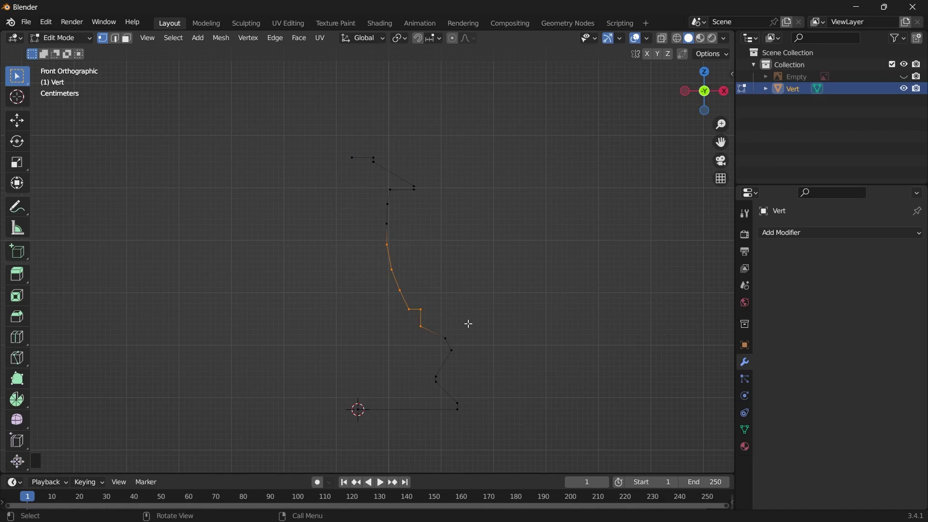
pyautogui.click(451, 251)
pyautogui.moveTo(341, 144); pyautogui.dragTo(364, 183)
pyautogui.moveTo(338, 130); pyautogui.dragTo(360, 188)
pyautogui.click(732, 74)
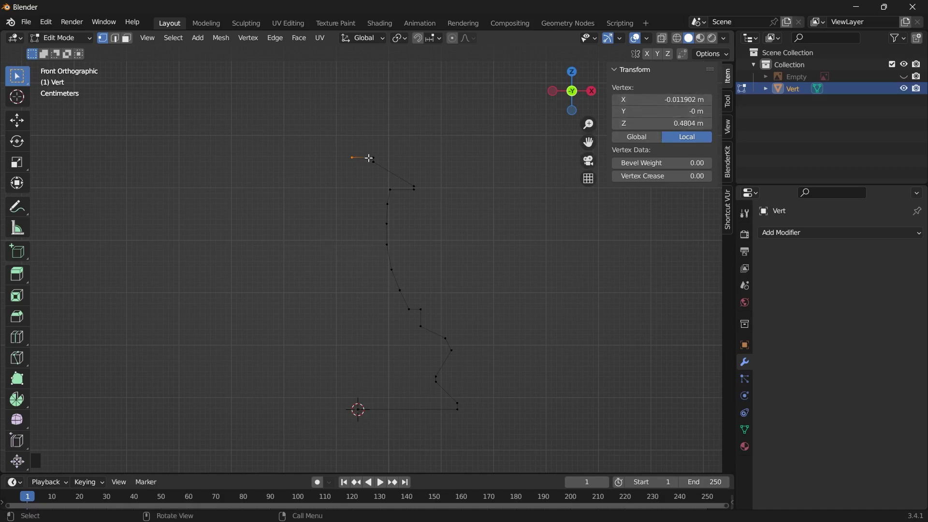
pyautogui.click(682, 101)
pyautogui.write('0')
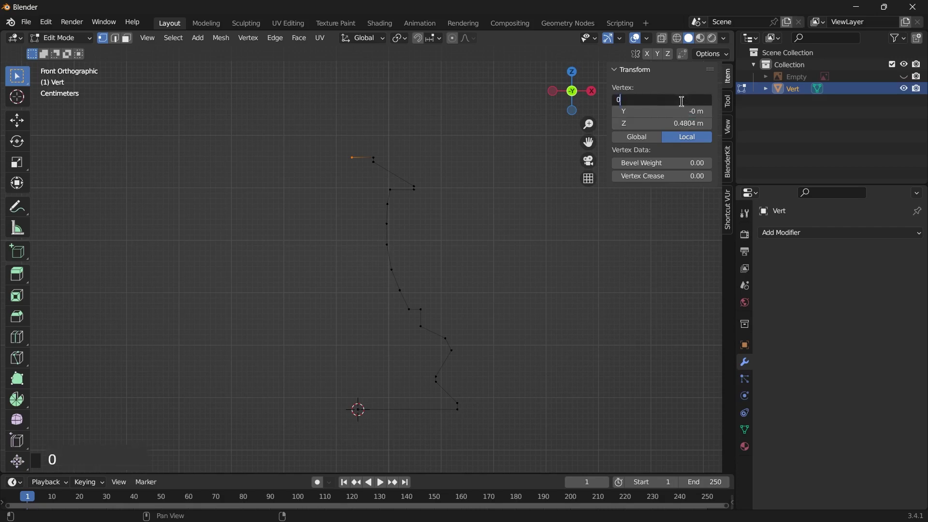
pyautogui.press('Return')
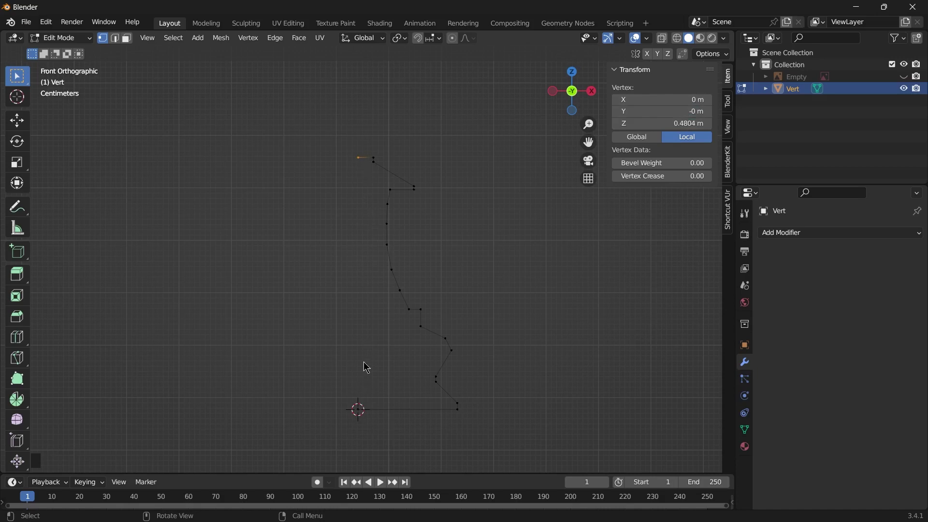
pyautogui.click(358, 159)
pyautogui.press('n')
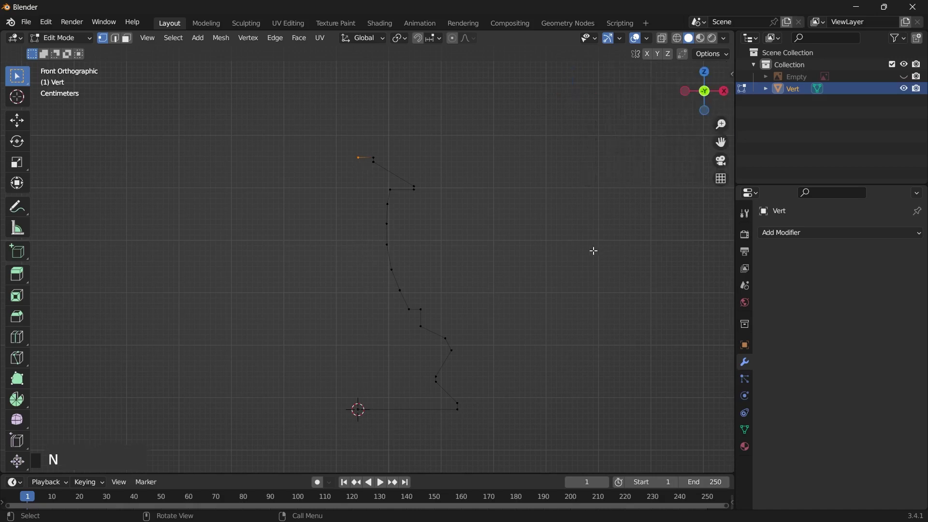
# Select the whole extended profile, add a Screw modifier again, and check the revolved body's top
pyautogui.press('a')
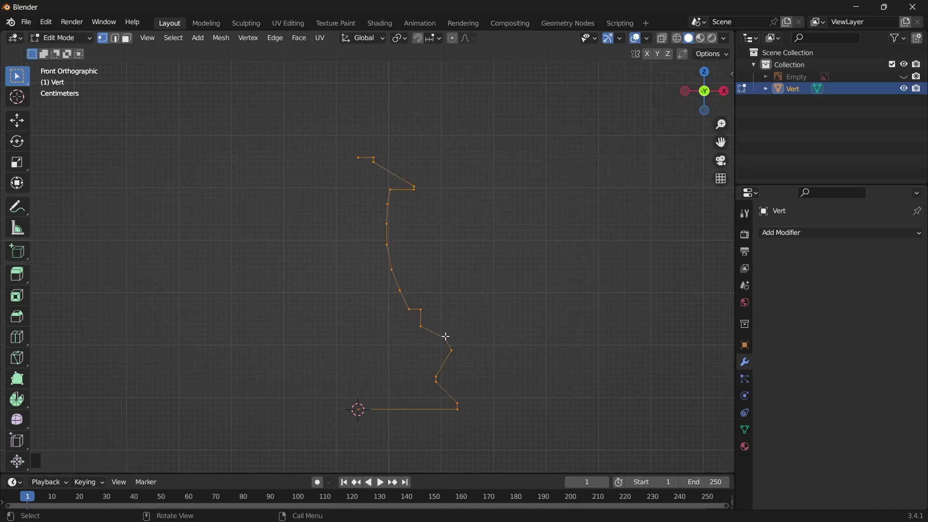
pyautogui.click(817, 234)
pyautogui.click(678, 409)
pyautogui.moveTo(484, 271); pyautogui.dragTo(368, 203, button='middle')
pyautogui.scroll(5, 342, 221)
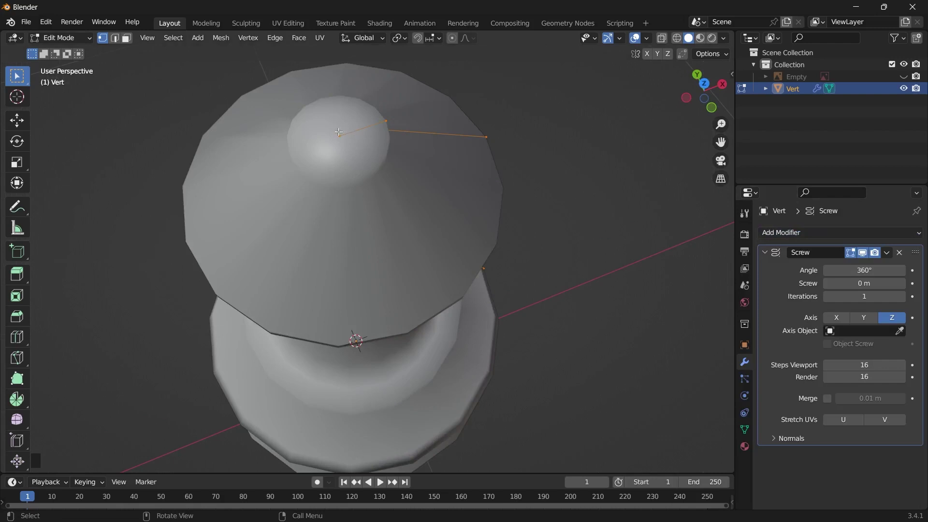
pyautogui.scroll(-3, 379, 271)
pyautogui.moveTo(379, 271); pyautogui.dragTo(404, 203, button='middle')
pyautogui.scroll(-3, 405, 213)
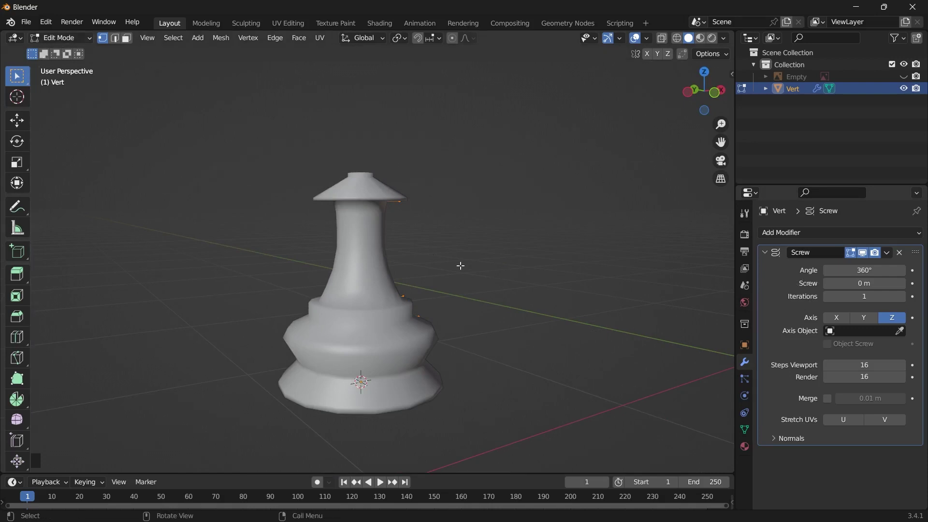
# Return to Object Mode and apply the Screw modifier to the pawn body
pyautogui.press('Tab')
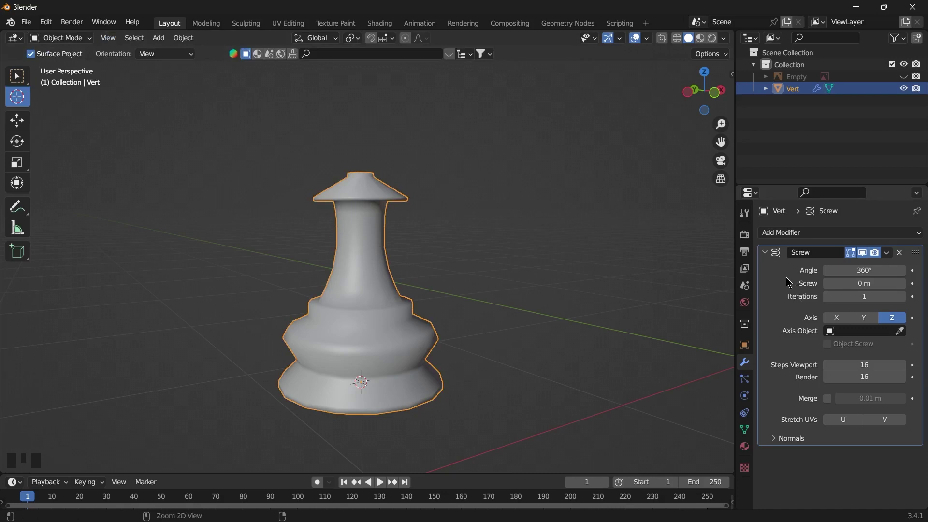
pyautogui.hotkey('ctrl', 'a')
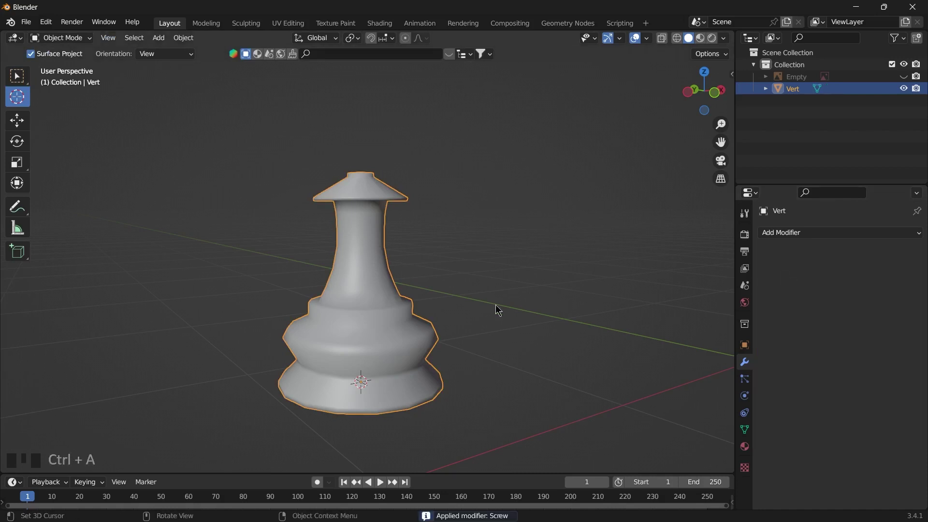
pyautogui.scroll(2, 509, 328)
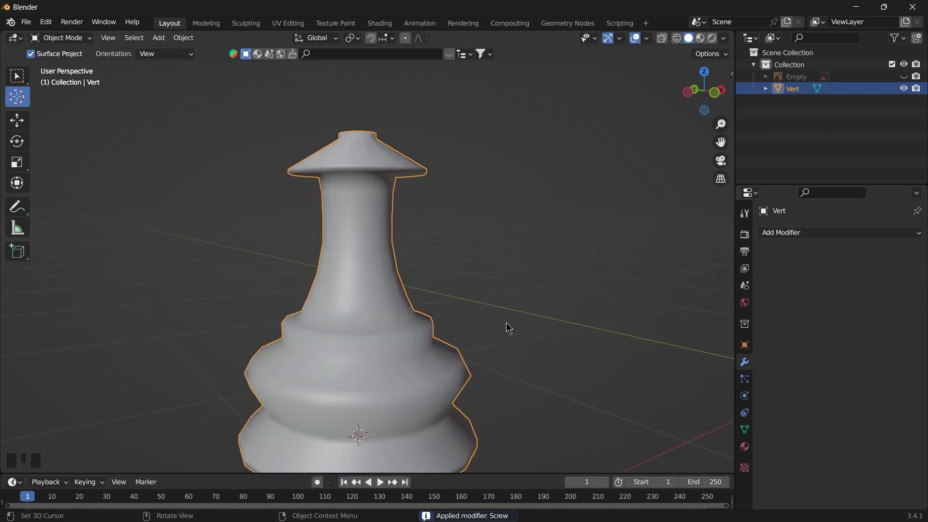
pyautogui.scroll(-2, 510, 329)
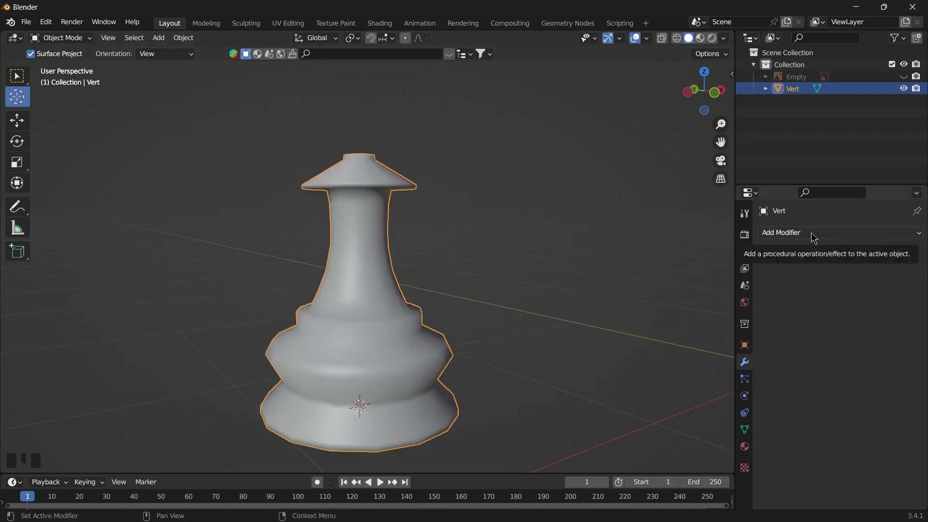
# Add a Subdivision Surface modifier to the pawn body and set its viewport levels to 2
pyautogui.scroll(-2, 457, 402)
pyautogui.moveTo(457, 401); pyautogui.dragTo(398, 405, button='middle')
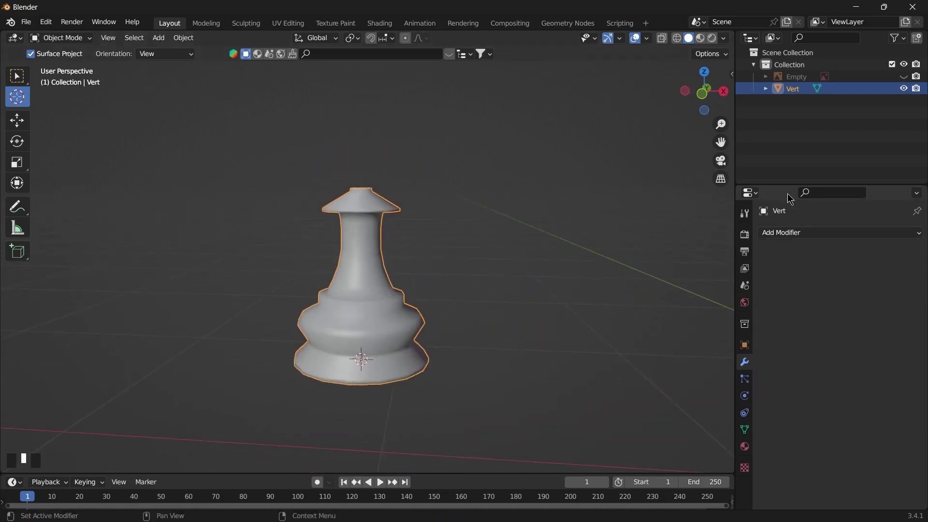
pyautogui.click(795, 233)
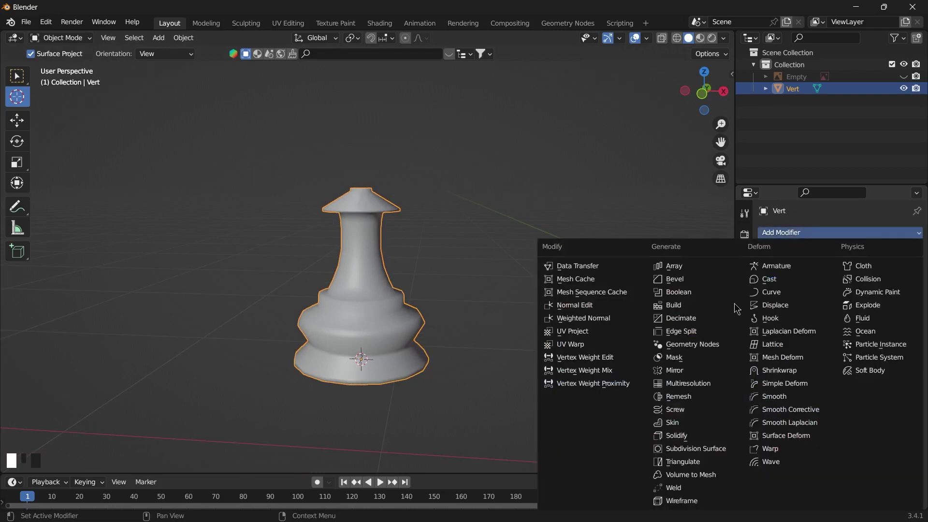
pyautogui.click(380, 300)
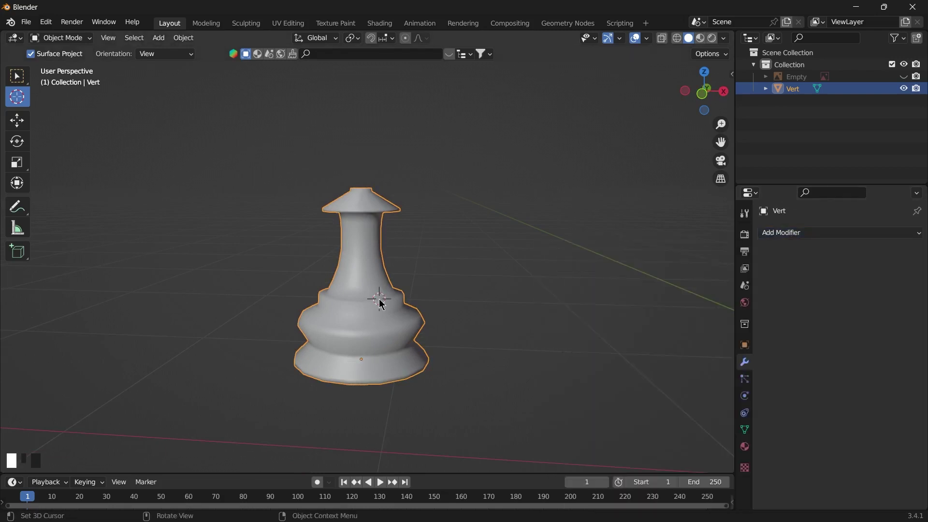
pyautogui.click(845, 231)
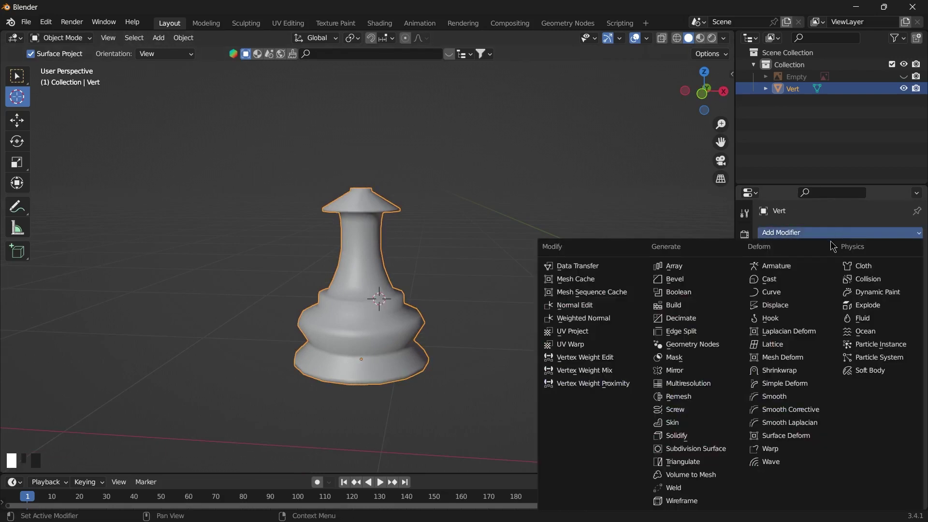
pyautogui.click(706, 449)
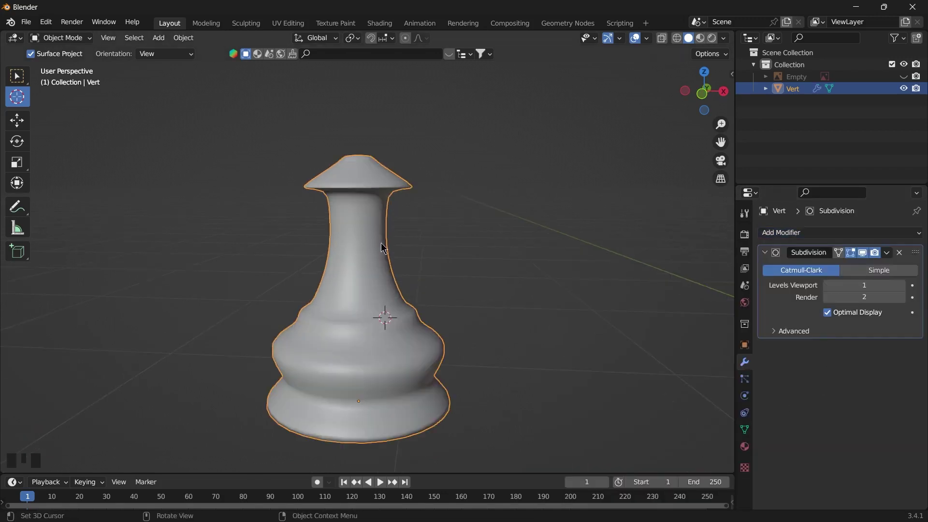
pyautogui.moveTo(326, 260); pyautogui.dragTo(481, 260, button='middle')
pyautogui.click(903, 285)
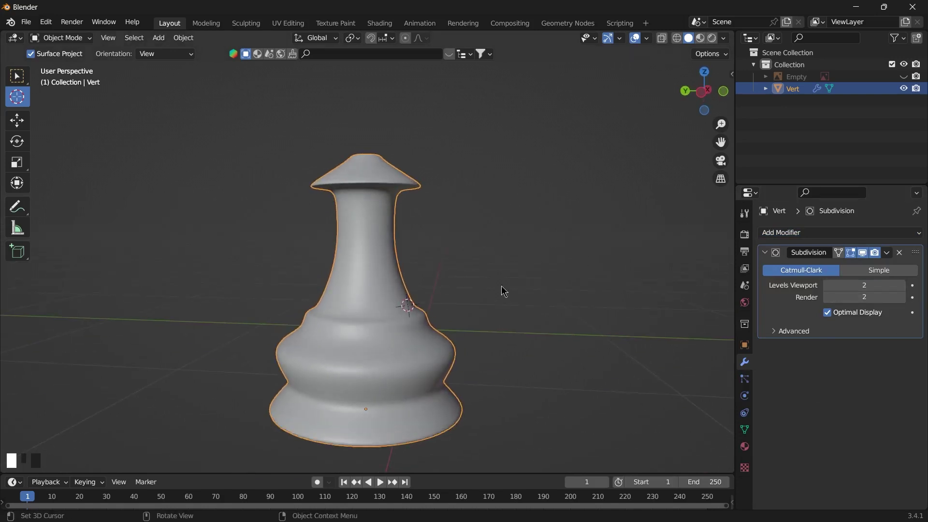
# Try viewport subdivision levels 3 and 4 while viewing the pawn's underside, and set the level back to 2
pyautogui.moveTo(504, 290); pyautogui.dragTo(460, 329, button='middle')
pyautogui.moveTo(473, 391); pyautogui.dragTo(478, 288, button='middle')
pyautogui.scroll(2, 408, 266)
pyautogui.scroll(2, 409, 266)
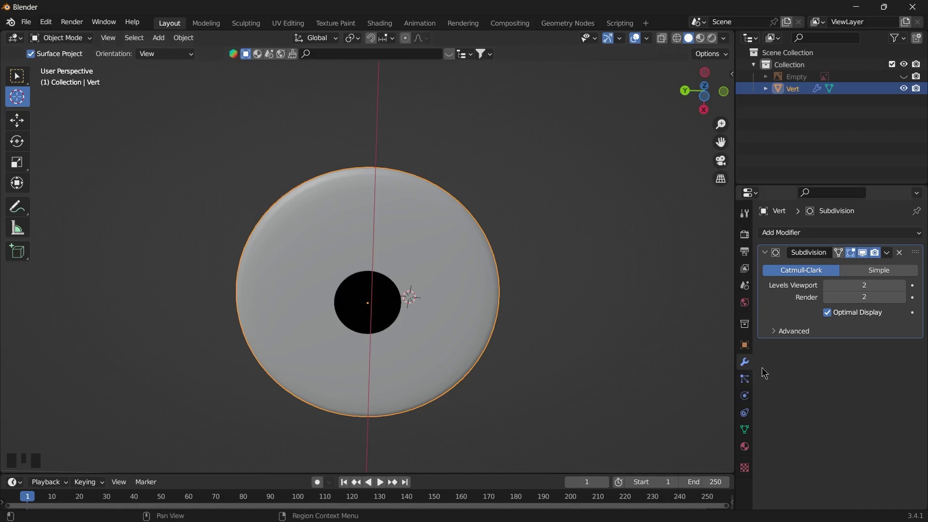
pyautogui.click(902, 297)
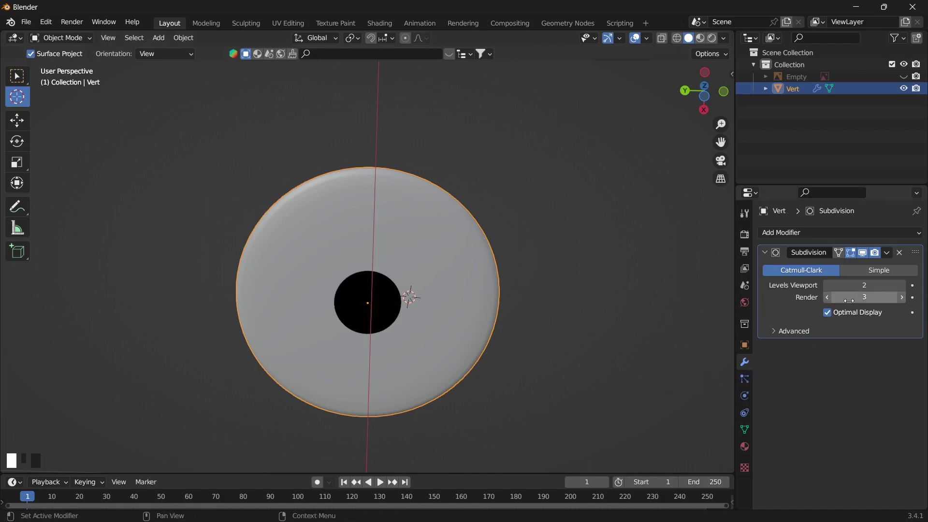
pyautogui.hotkey('ctrl', 'z')
pyautogui.click(903, 286)
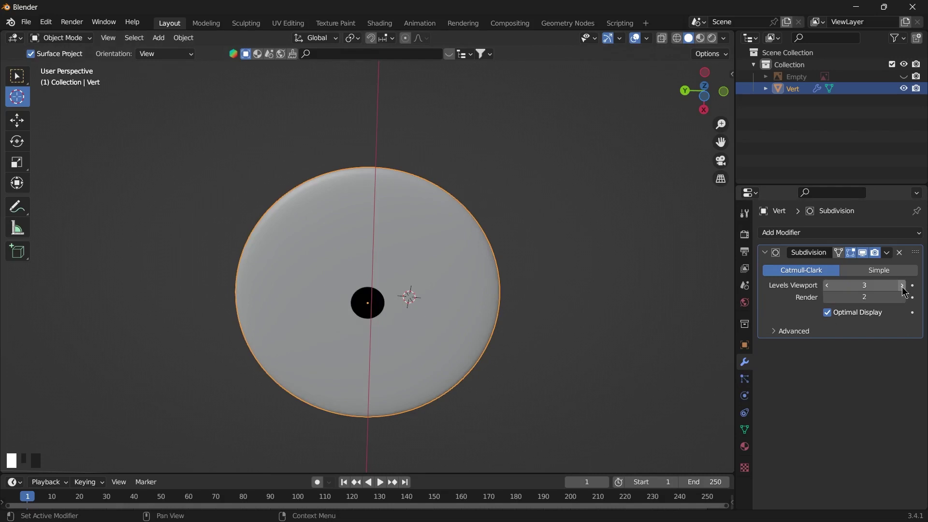
pyautogui.click(903, 287)
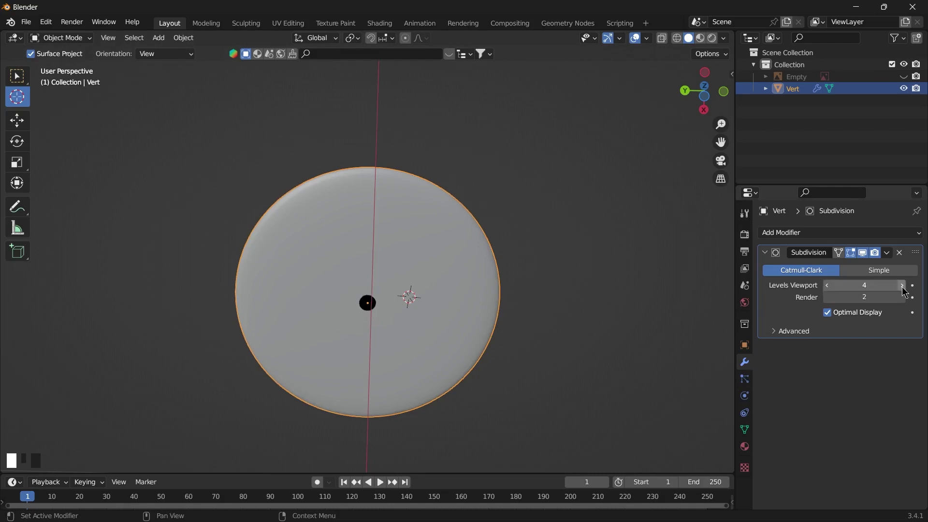
pyautogui.click(830, 286)
pyautogui.click(831, 286)
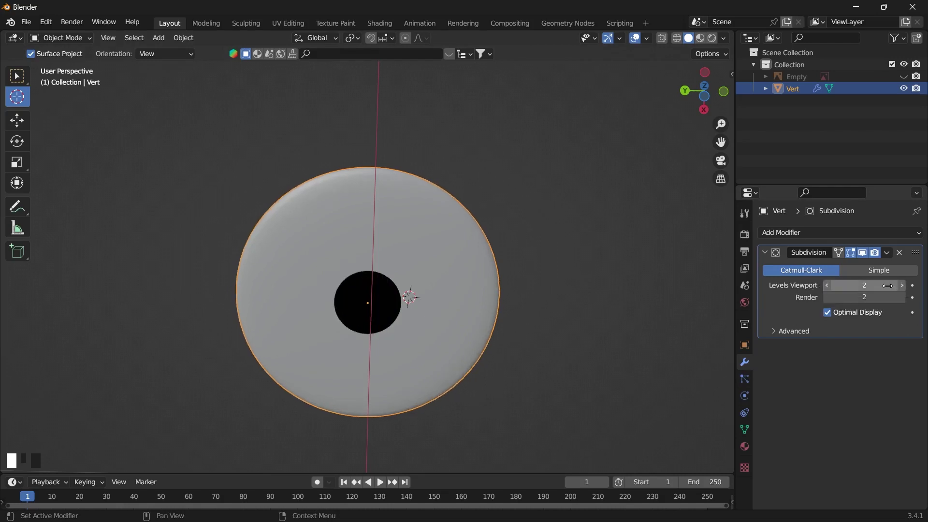
pyautogui.moveTo(548, 294); pyautogui.dragTo(537, 408, button='middle')
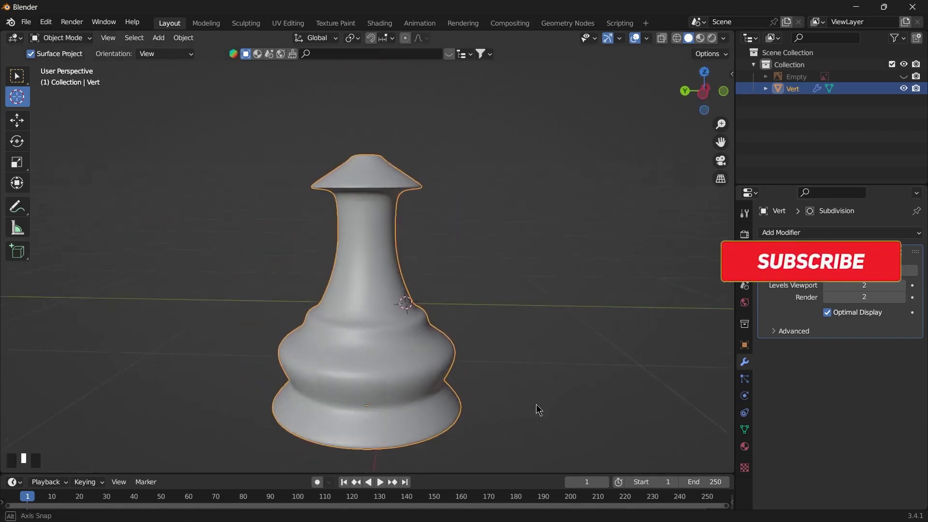
# Try Shade Flat on the pawn body and check its underside, neck and stepped base
pyautogui.rightClick(381, 262)
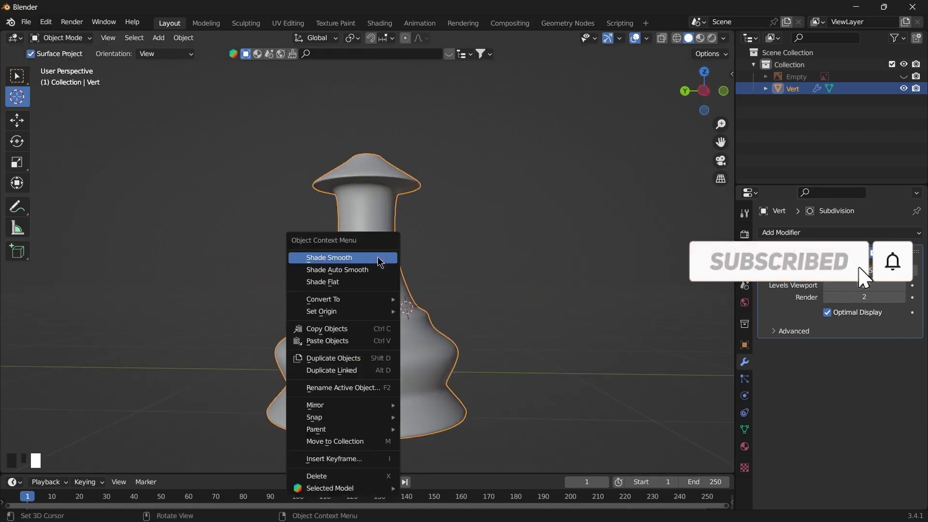
pyautogui.rightClick(513, 259)
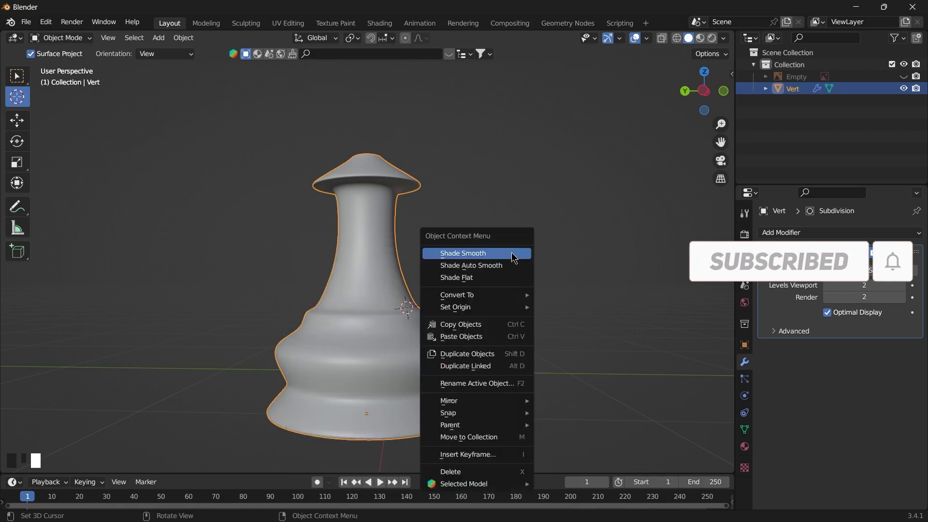
pyautogui.click(533, 350)
pyautogui.moveTo(522, 373); pyautogui.dragTo(530, 255, button='middle')
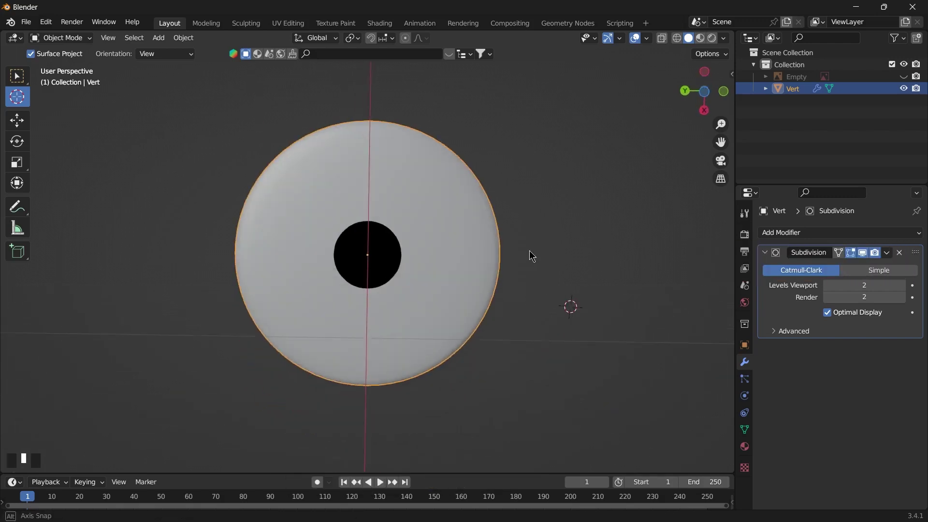
pyautogui.rightClick(405, 182)
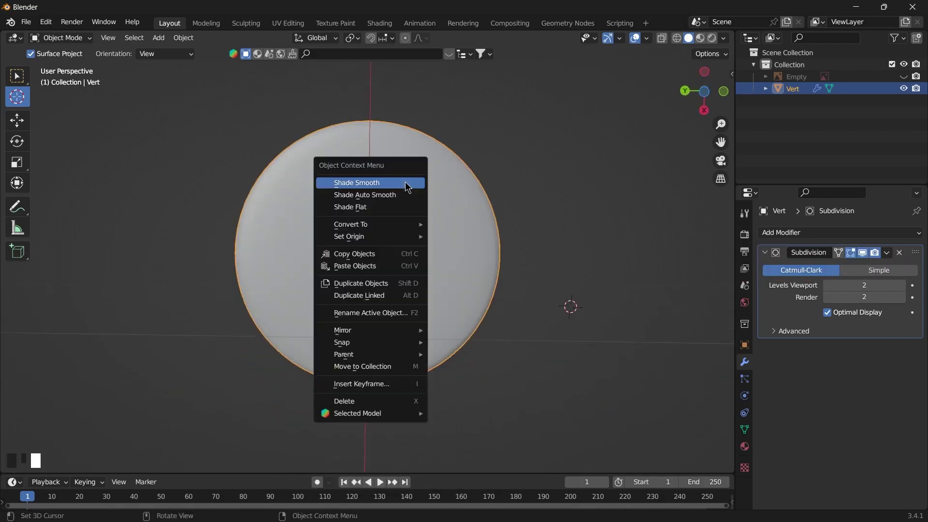
pyautogui.click(386, 206)
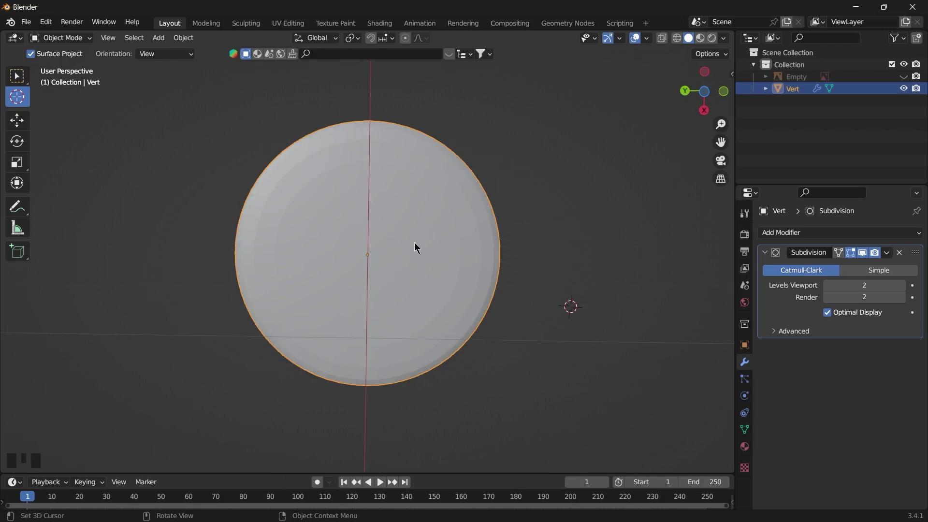
pyautogui.moveTo(527, 242); pyautogui.dragTo(510, 356, button='middle')
pyautogui.scroll(2, 360, 293)
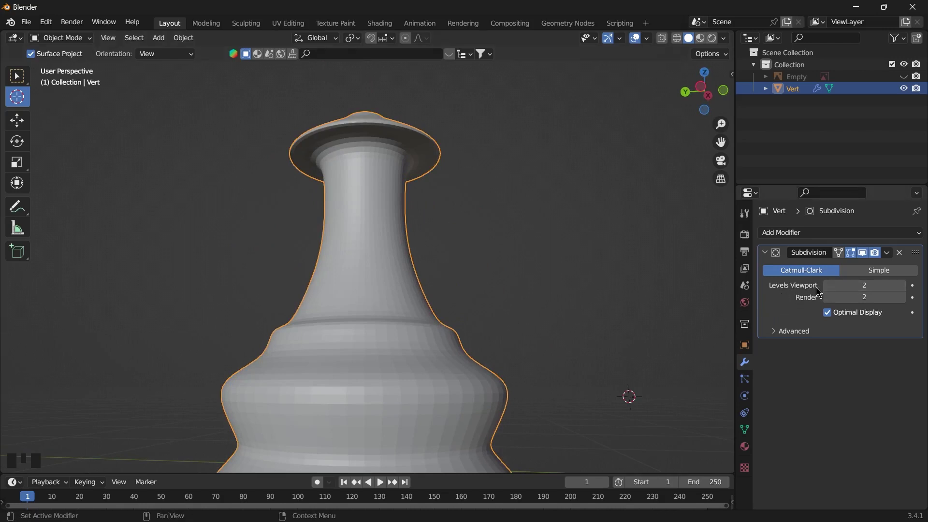
# Switch the pawn body to Shade Smooth and check the surface around its neck
pyautogui.rightClick(353, 288)
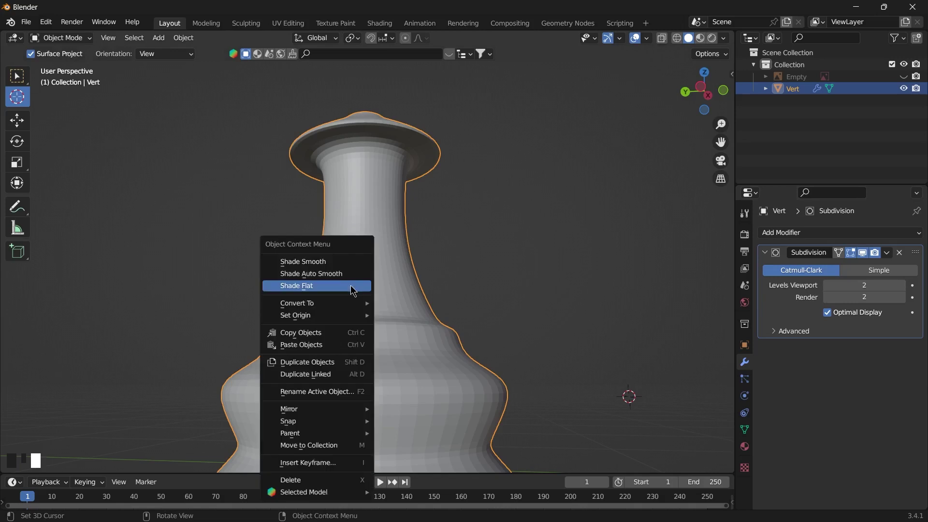
pyautogui.click(314, 264)
pyautogui.scroll(2, 367, 283)
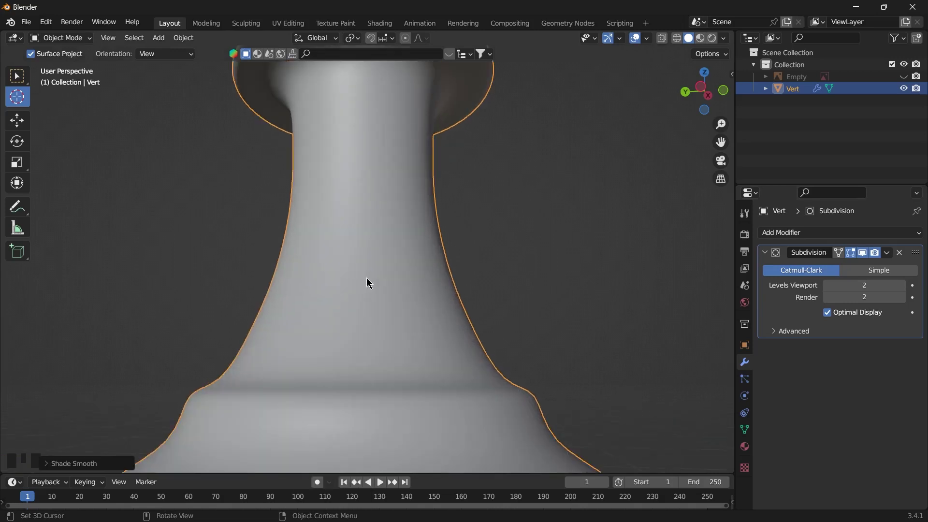
pyautogui.scroll(-4, 367, 283)
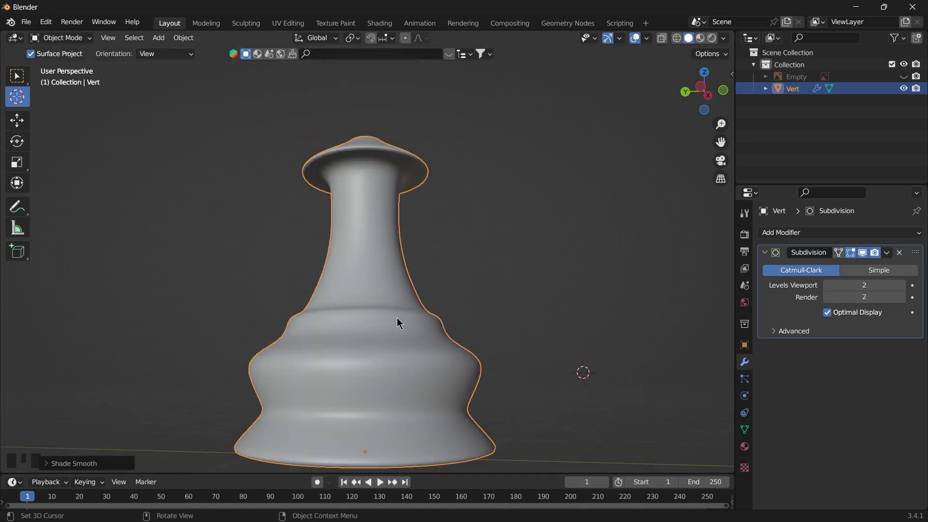
# Inspect the pawn's underside and shade the body flat again
pyautogui.moveTo(397, 317); pyautogui.dragTo(405, 229, button='middle')
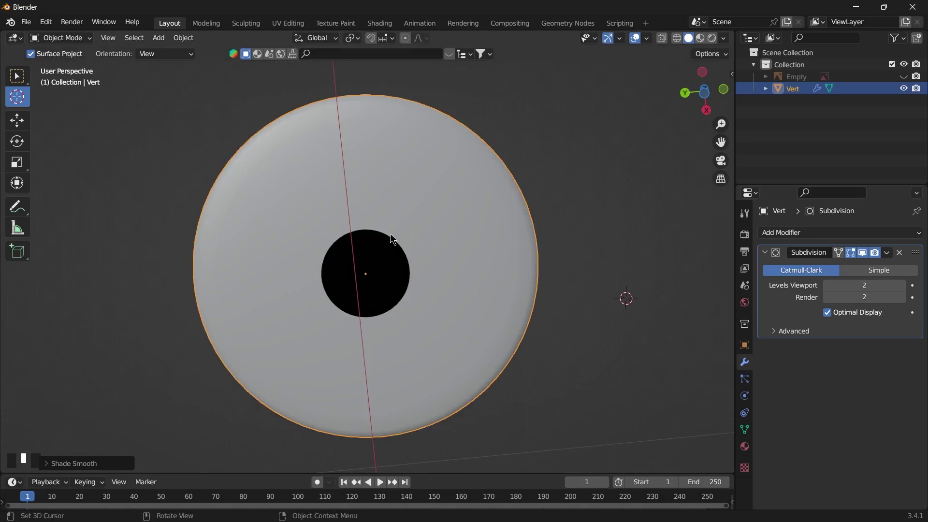
pyautogui.rightClick(404, 185)
pyautogui.click(378, 208)
pyautogui.moveTo(378, 208); pyautogui.dragTo(455, 304, button='middle')
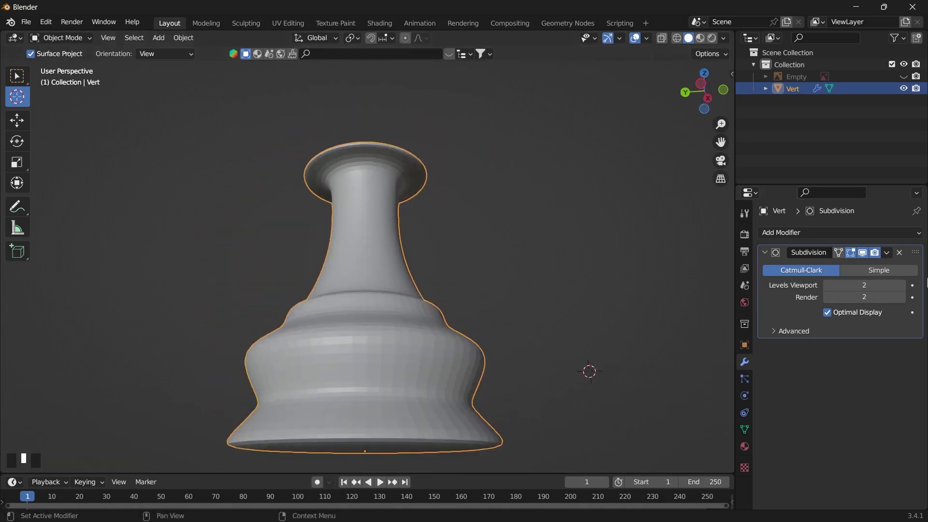
# Set the Subdivision modifier's viewport levels to 4 and apply the modifier to the pawn body
pyautogui.click(903, 286)
pyautogui.click(903, 285)
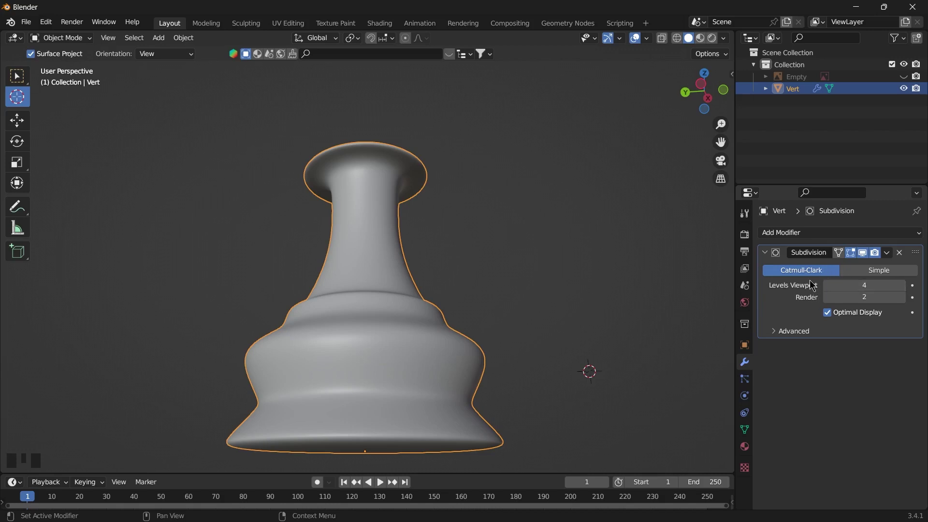
pyautogui.hotkey('ctrl', 'a')
# Place the 3D cursor in the empty space beside the pawn's neck and activate the Select Box tool
pyautogui.click(334, 285)
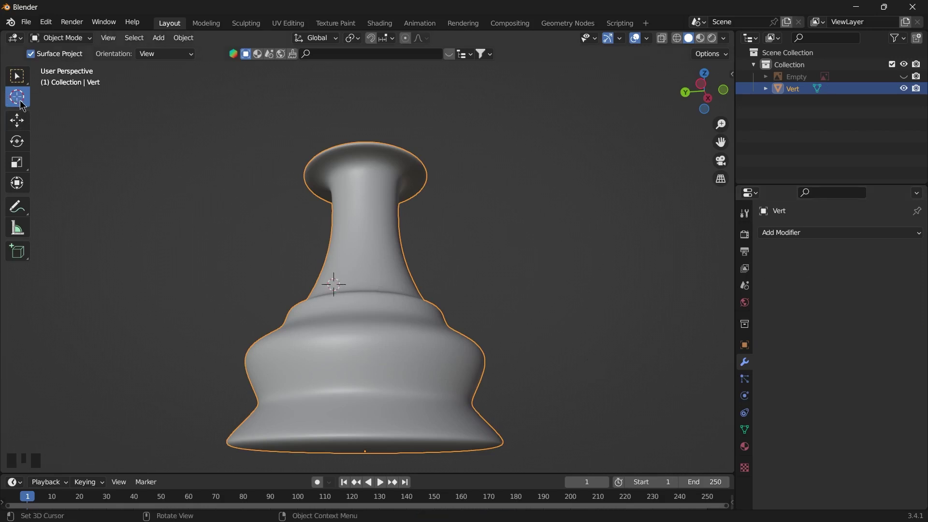
pyautogui.click(218, 267)
pyautogui.click(18, 77)
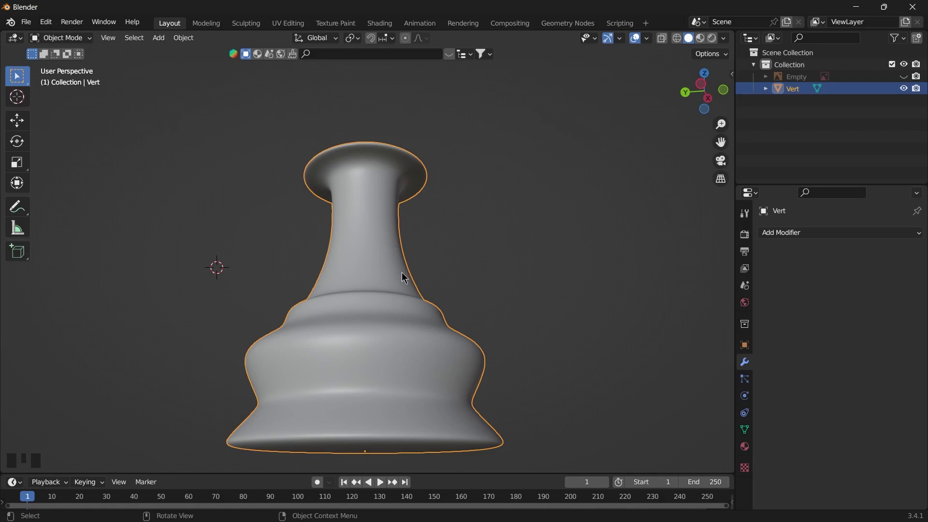
# Examine the density of the applied mesh on the pawn's neck and base in Edit Mode, and return to Object Mode
pyautogui.press('Tab')
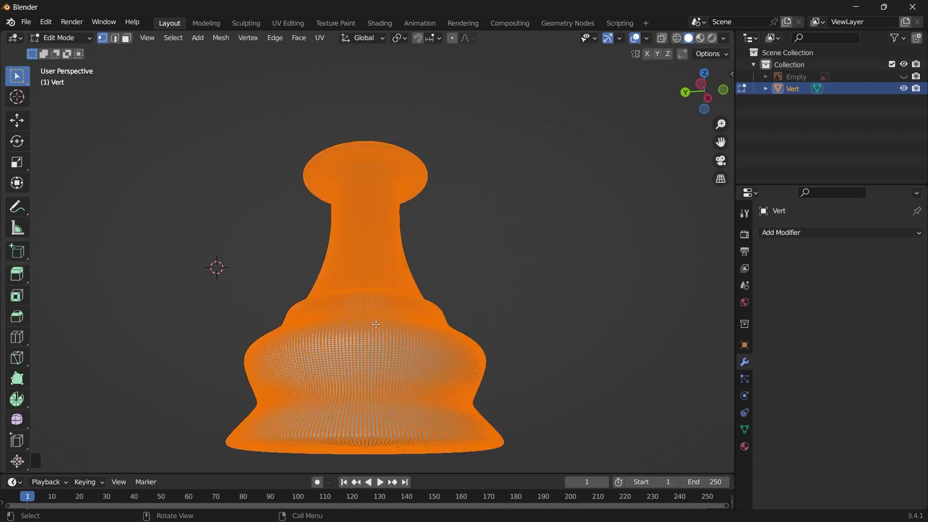
pyautogui.scroll(4, 376, 324)
pyautogui.scroll(5, 377, 324)
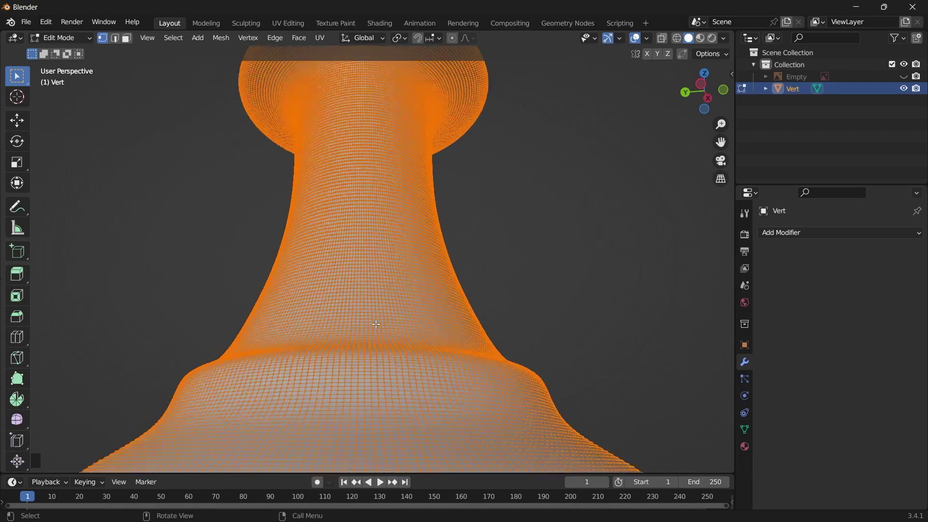
pyautogui.scroll(-4, 377, 324)
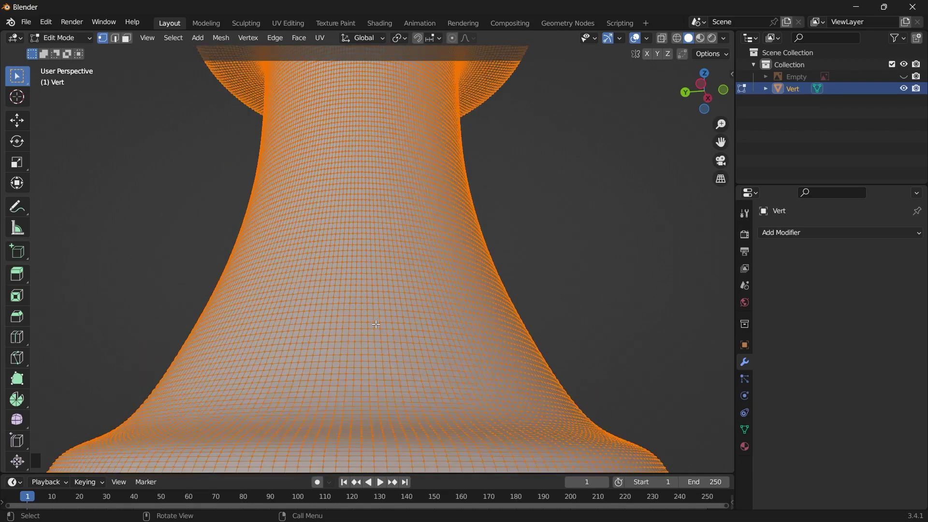
pyautogui.scroll(4, 376, 324)
pyautogui.scroll(1, 377, 324)
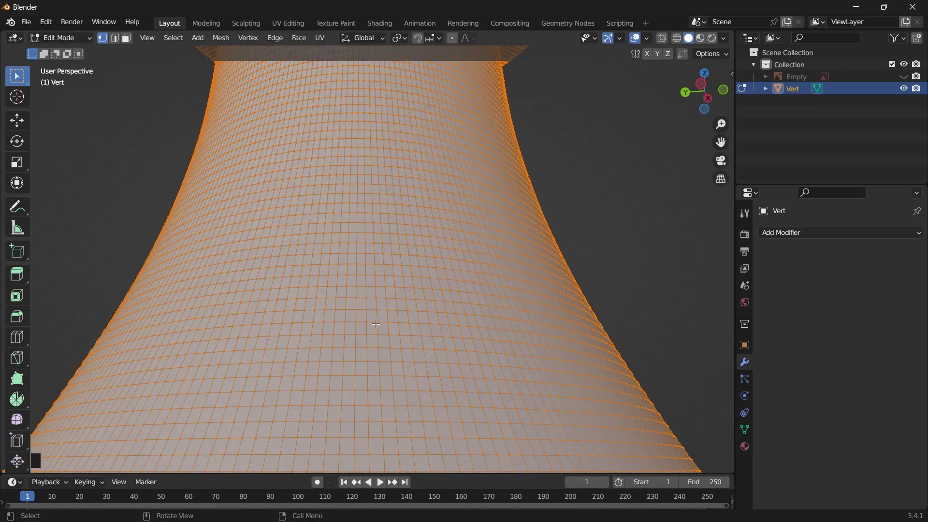
pyautogui.scroll(-3, 406, 326)
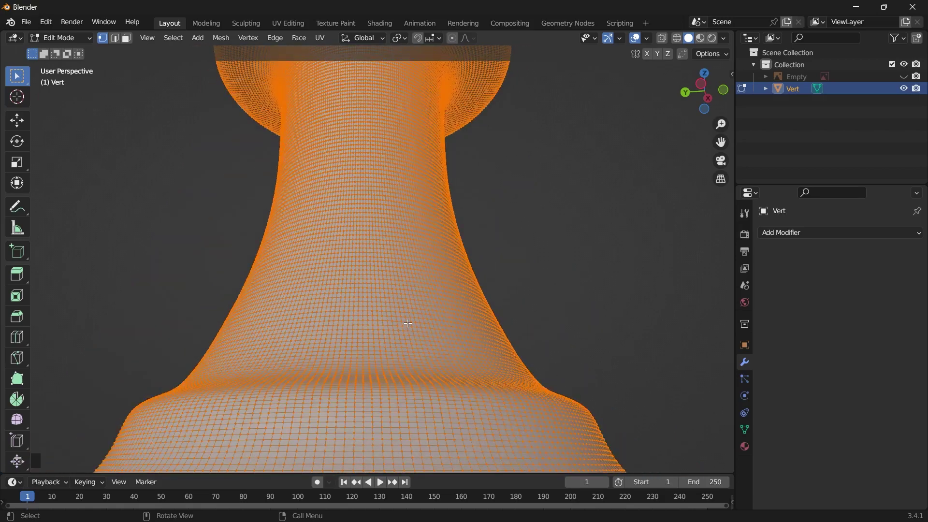
pyautogui.scroll(-3, 408, 323)
pyautogui.scroll(2, 408, 323)
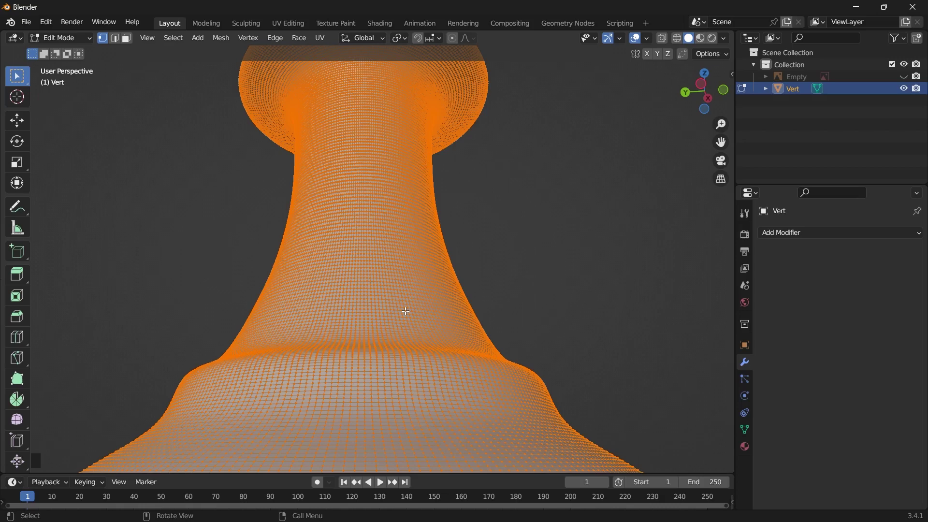
pyautogui.scroll(-4, 379, 344)
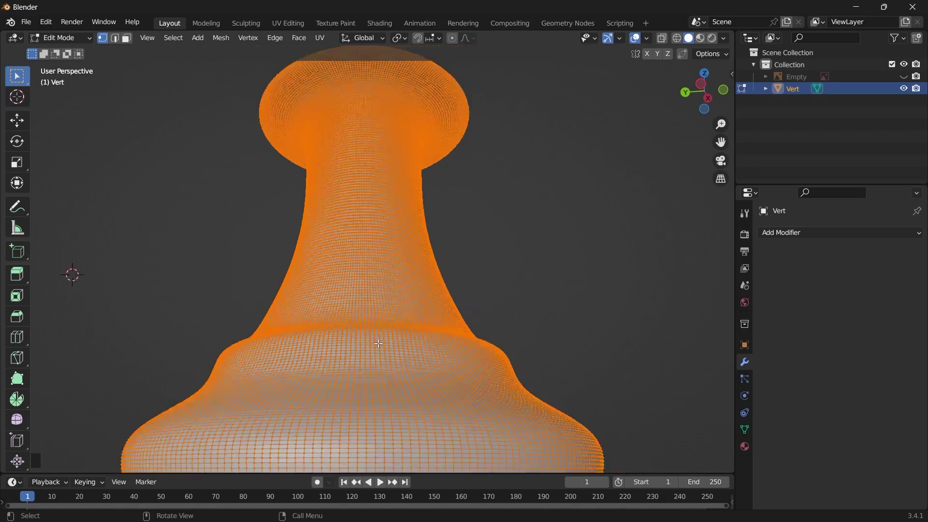
pyautogui.press('Tab')
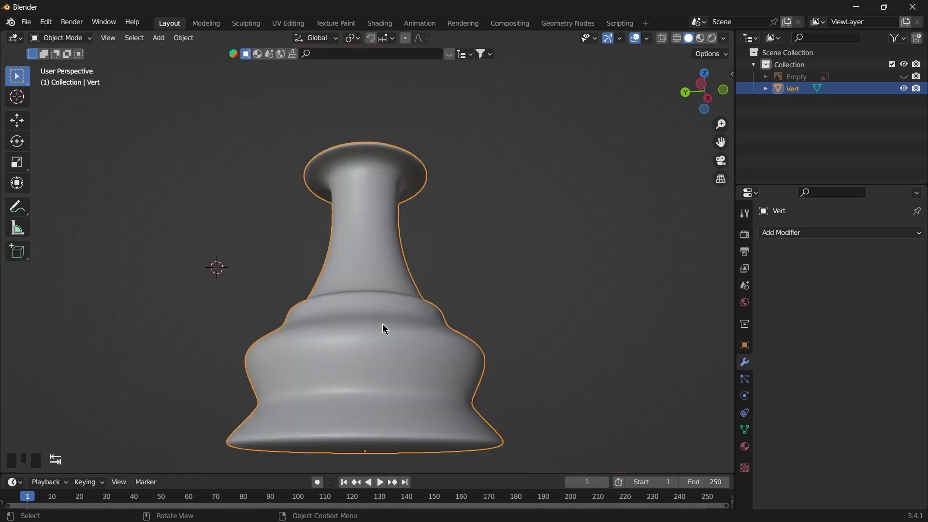
# Undo applying the Subdivision modifier and set its viewport levels to 2
pyautogui.hotkey('ctrl', 'z')
pyautogui.hotkey('ctrl', 'z')
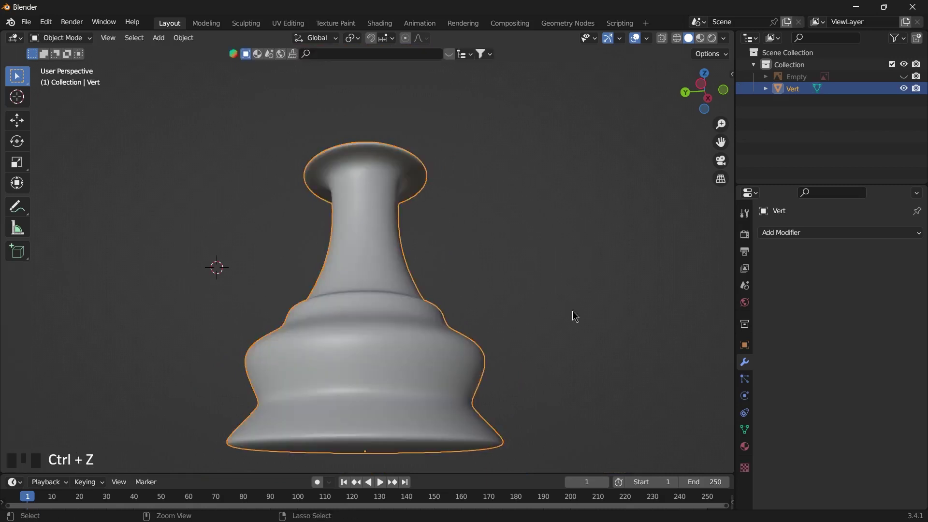
pyautogui.hotkey('ctrl', 'z')
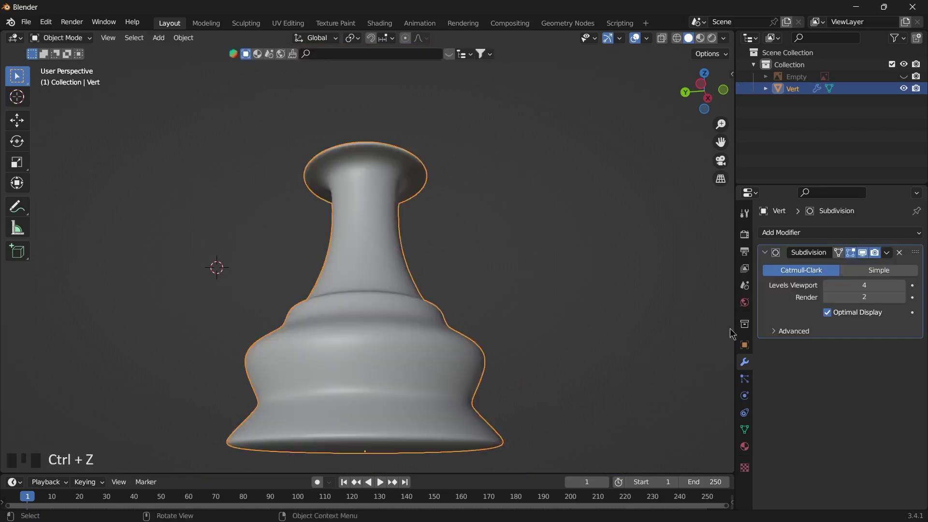
pyautogui.click(828, 287)
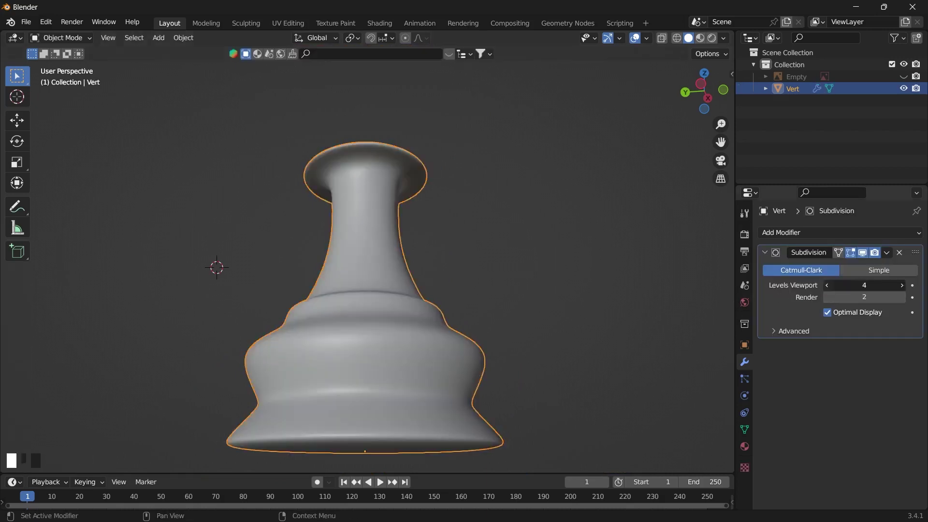
pyautogui.click(829, 286)
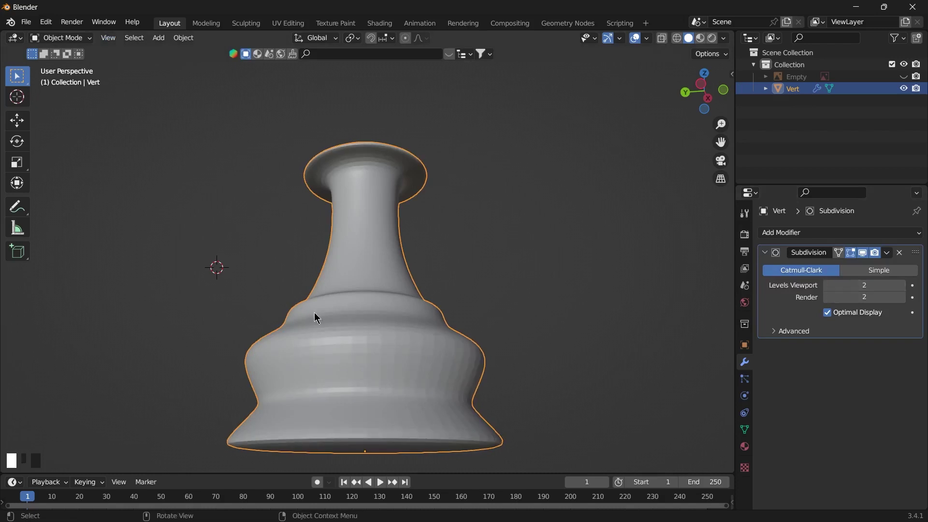
# Apply Shade Smooth to the pawn body and check its underside
pyautogui.moveTo(438, 347); pyautogui.dragTo(370, 305, button='middle')
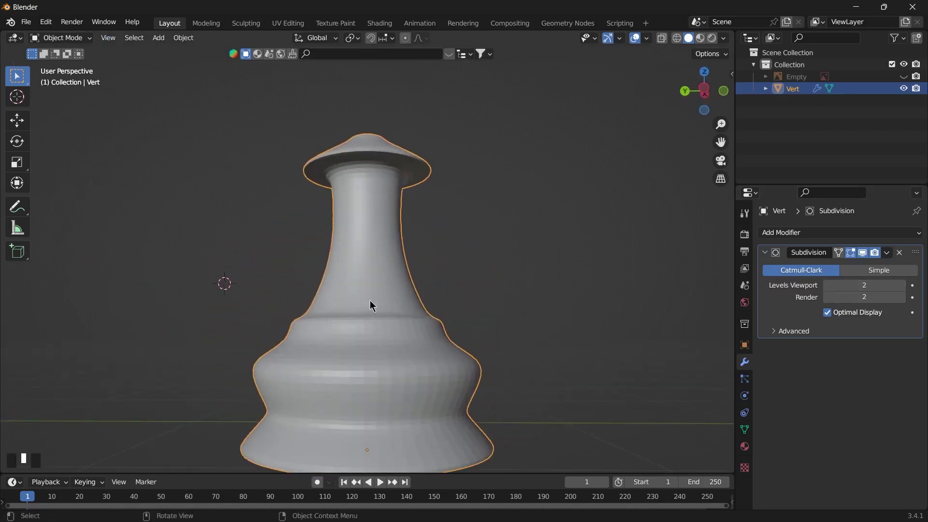
pyautogui.rightClick(378, 296)
pyautogui.click(338, 269)
pyautogui.moveTo(423, 347); pyautogui.dragTo(420, 248, button='middle')
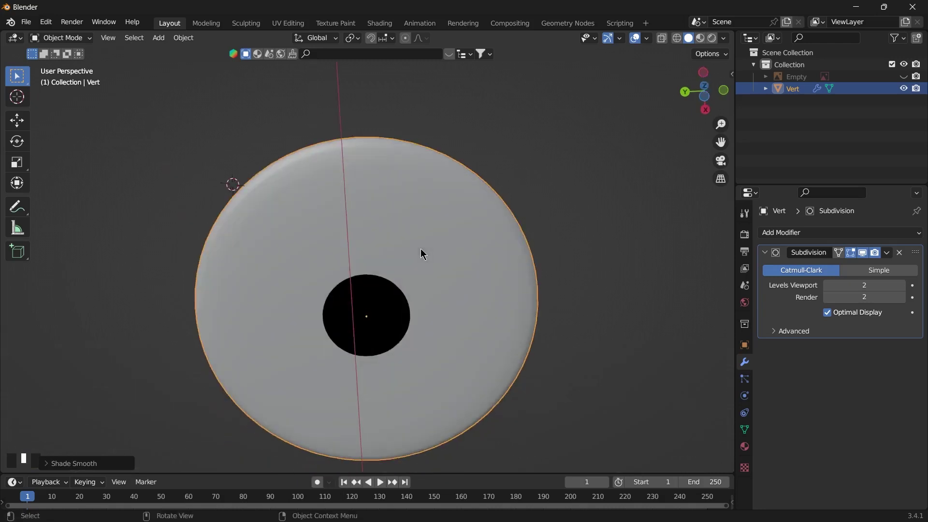
pyautogui.moveTo(446, 203); pyautogui.dragTo(432, 309, button='middle')
# Check the pawn from above and below, enter Edit Mode on it and deselect all of its vertices
pyautogui.scroll(-3, 391, 265)
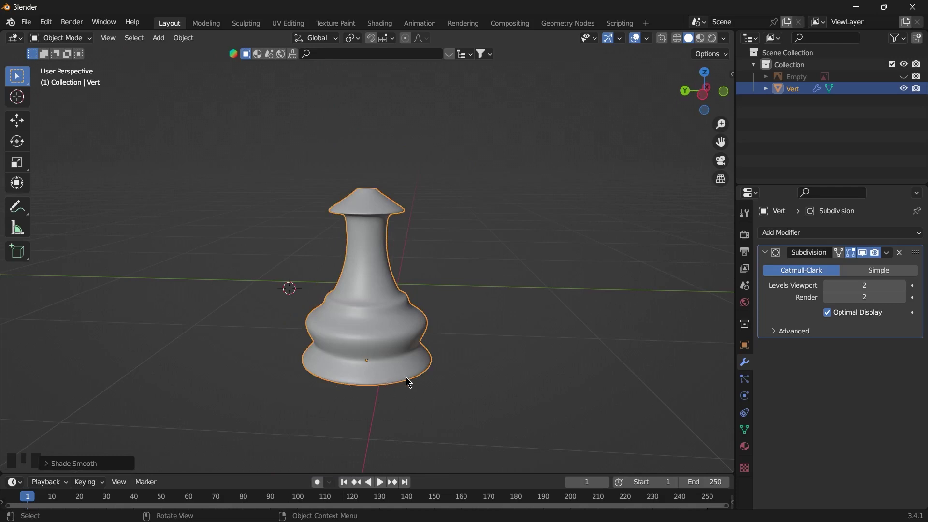
pyautogui.moveTo(375, 266); pyautogui.dragTo(392, 248, button='middle')
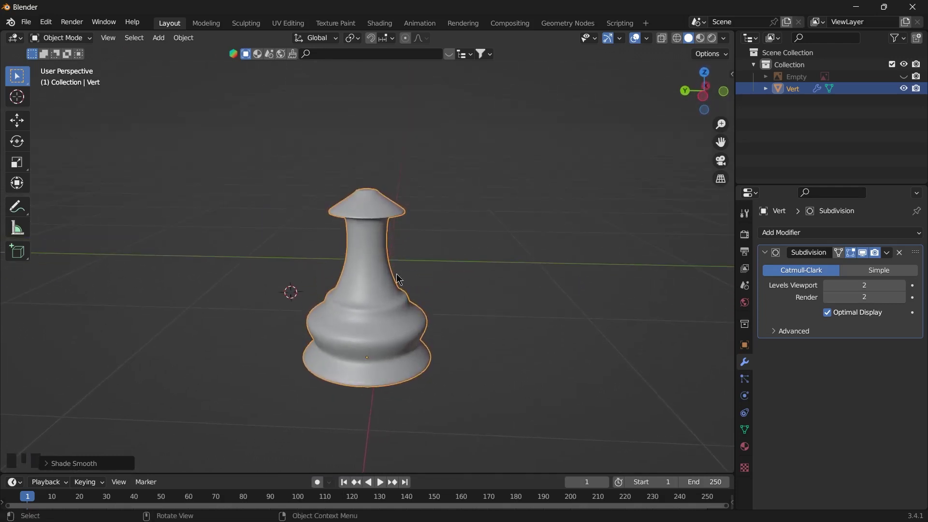
pyautogui.moveTo(398, 367); pyautogui.dragTo(400, 293, button='middle')
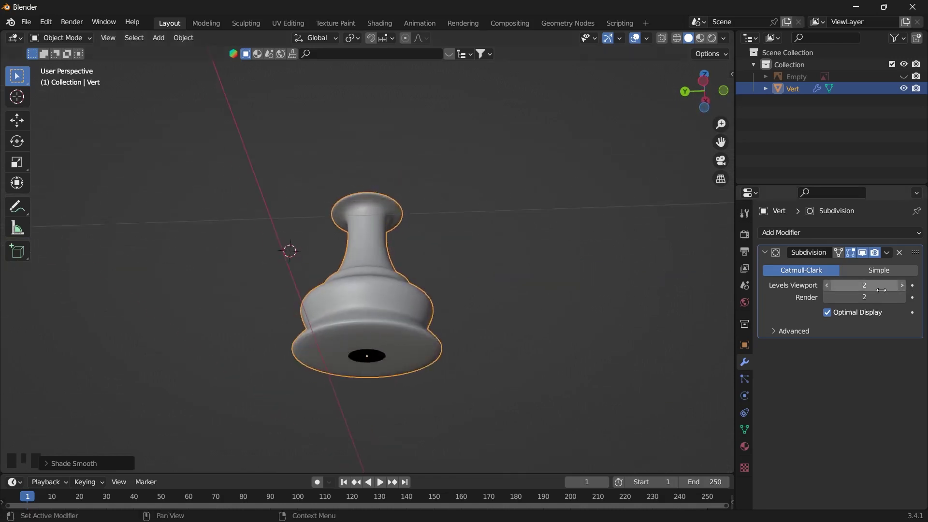
pyautogui.moveTo(424, 297); pyautogui.dragTo(401, 309, button='middle')
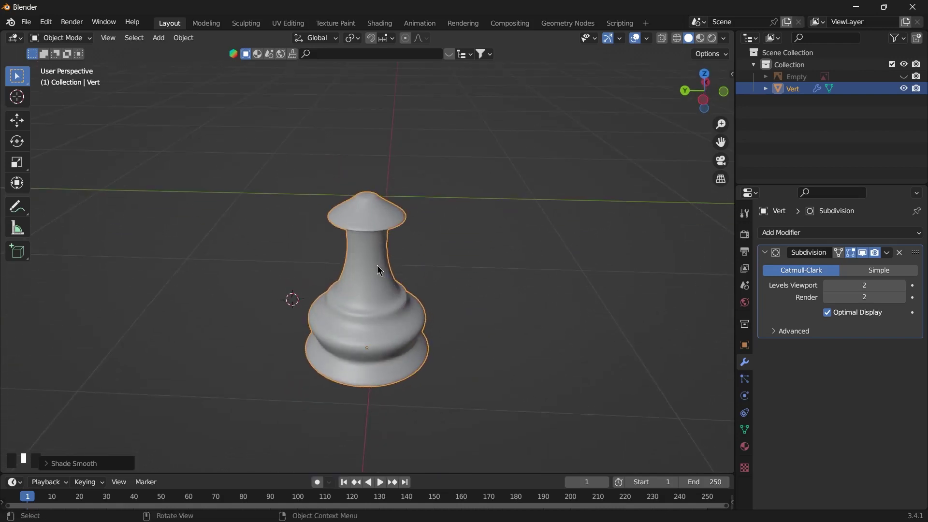
pyautogui.scroll(3, 389, 292)
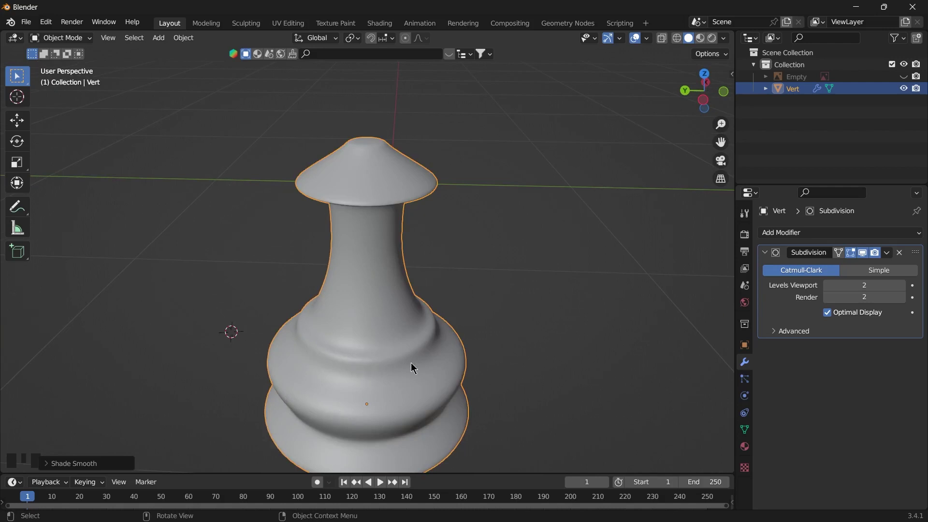
pyautogui.scroll(-1, 414, 368)
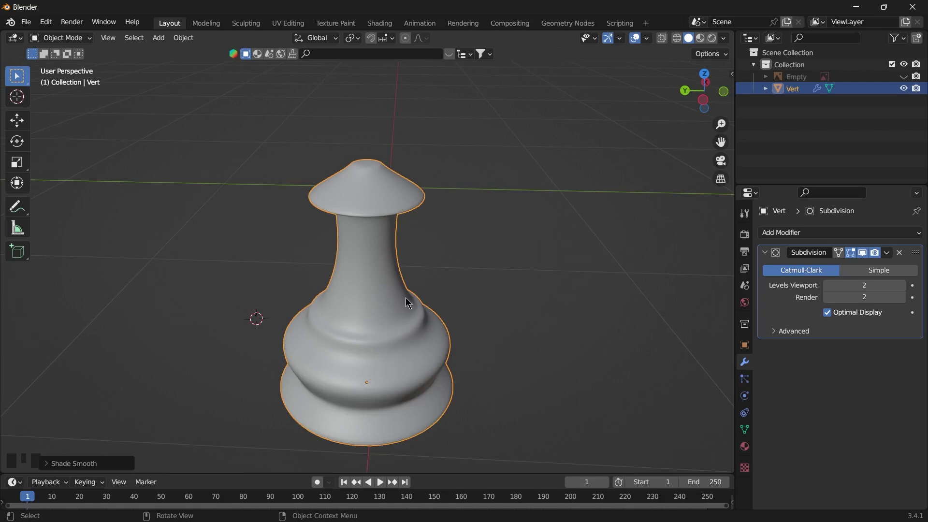
pyautogui.press('Tab')
pyautogui.moveTo(400, 312); pyautogui.dragTo(406, 348, button='middle')
pyautogui.click(549, 290)
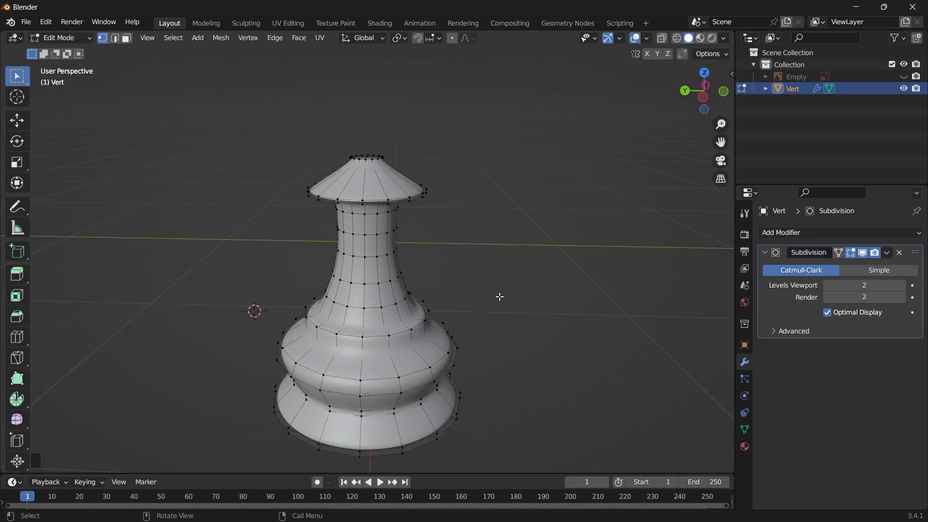
# Switch to edge selection and pick three adjacent edges along the ridge around the pawn's lower bulge
pyautogui.press('2')
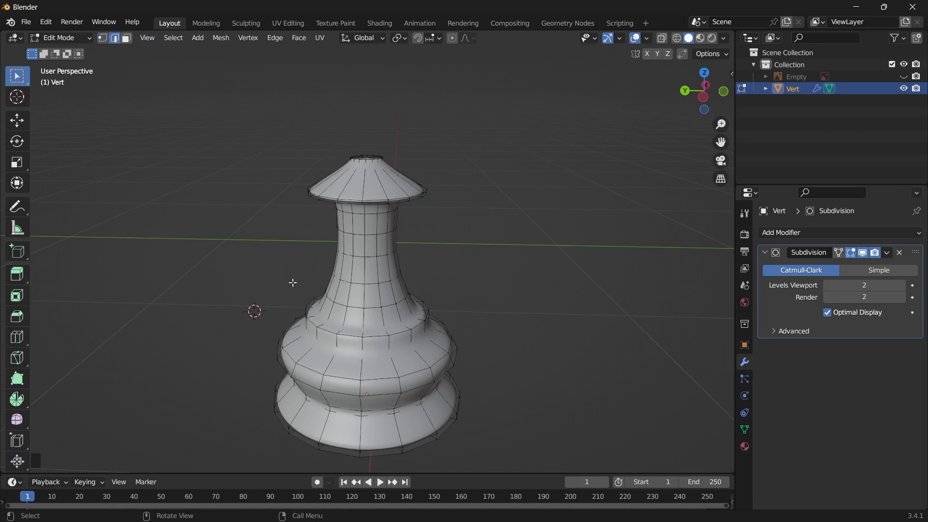
pyautogui.scroll(1, 340, 410)
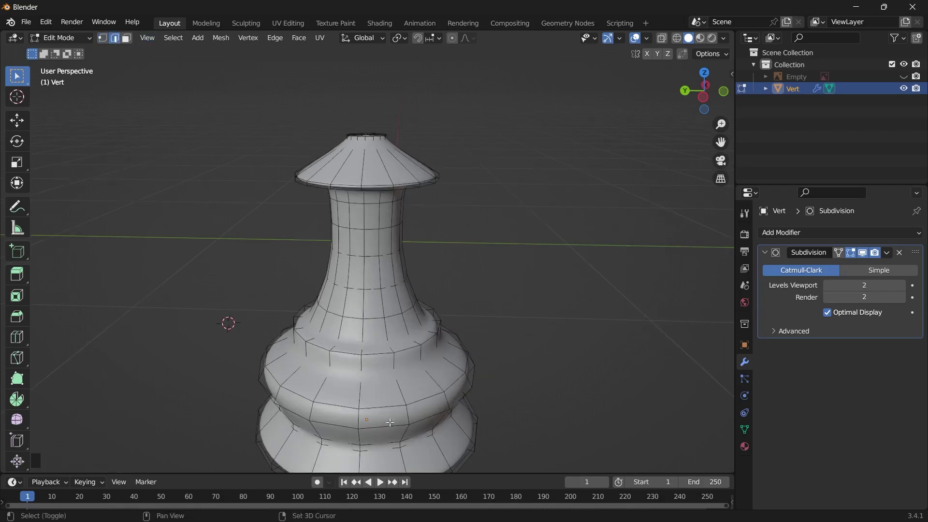
pyautogui.keyDown('shift'); pyautogui.moveTo(383, 422); pyautogui.dragTo(385, 290, button='middle'); pyautogui.keyUp('shift')
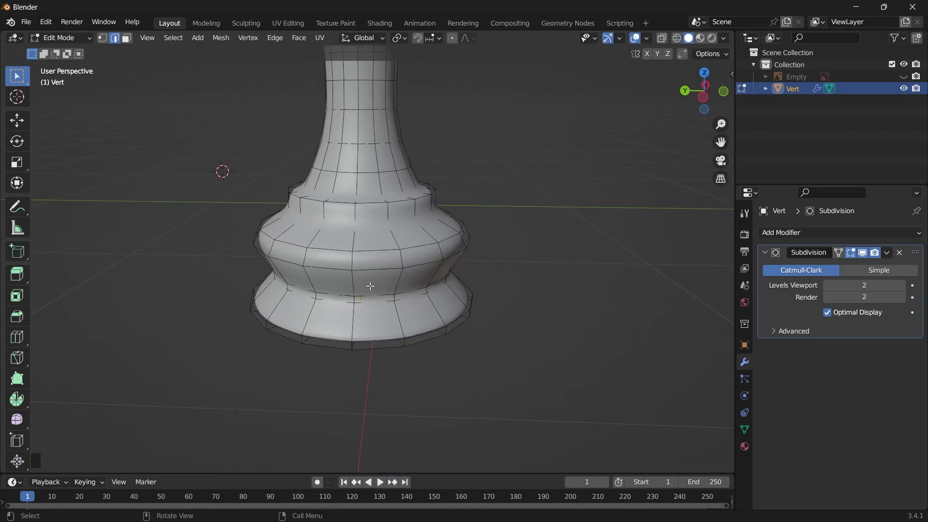
pyautogui.click(371, 270)
pyautogui.keyDown('shift'); pyautogui.click(419, 264); pyautogui.keyUp('shift')
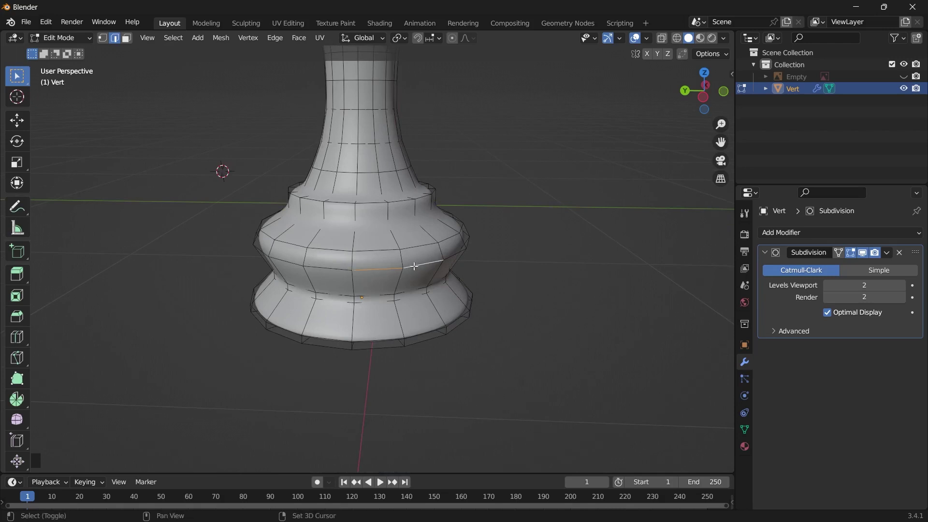
pyautogui.keyDown('shift'); pyautogui.click(327, 269); pyautogui.keyUp('shift')
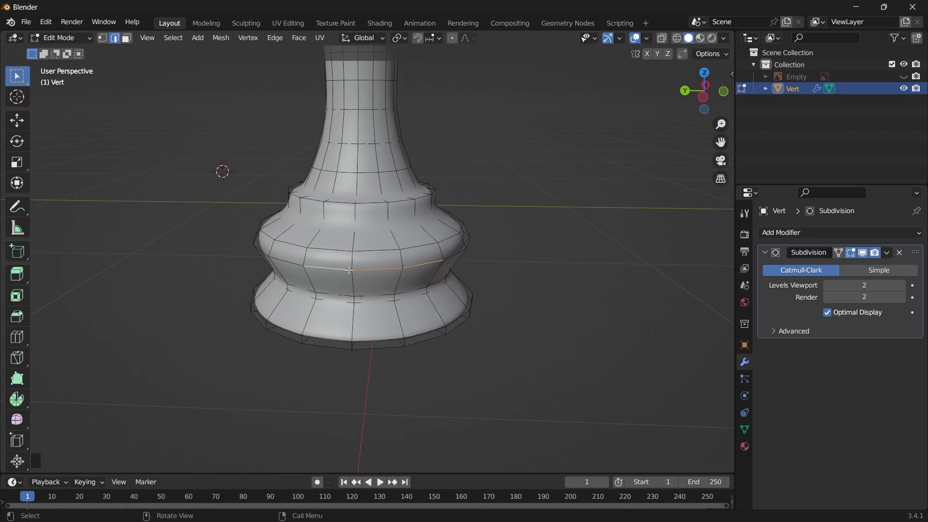
# Select the full edge loops around the lower bulge's ridge, the step below the neck and the base's outer rim
pyautogui.click(390, 270)
pyautogui.keyDown('alt'); pyautogui.click(371, 271); pyautogui.keyUp('alt')
pyautogui.scroll(2, 366, 204)
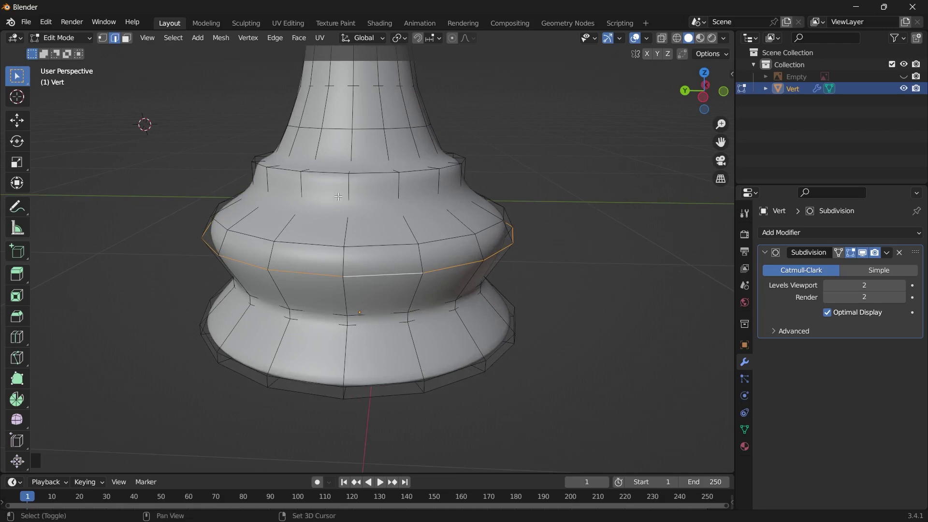
pyautogui.keyDown('alt'); pyautogui.keyDown('shift'); pyautogui.click(360, 172); pyautogui.keyUp('shift'); pyautogui.keyUp('alt')
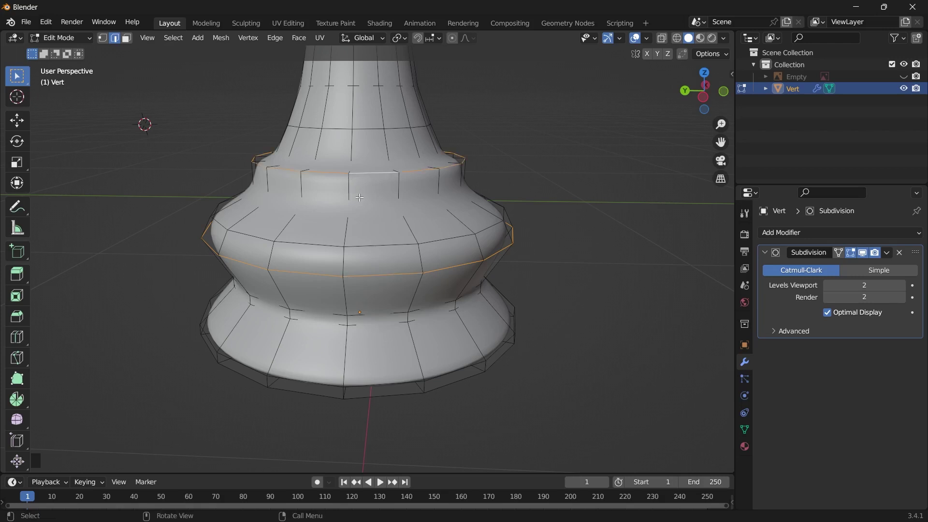
pyautogui.keyDown('alt'); pyautogui.keyDown('shift'); pyautogui.click(232, 358); pyautogui.keyUp('shift'); pyautogui.keyUp('alt')
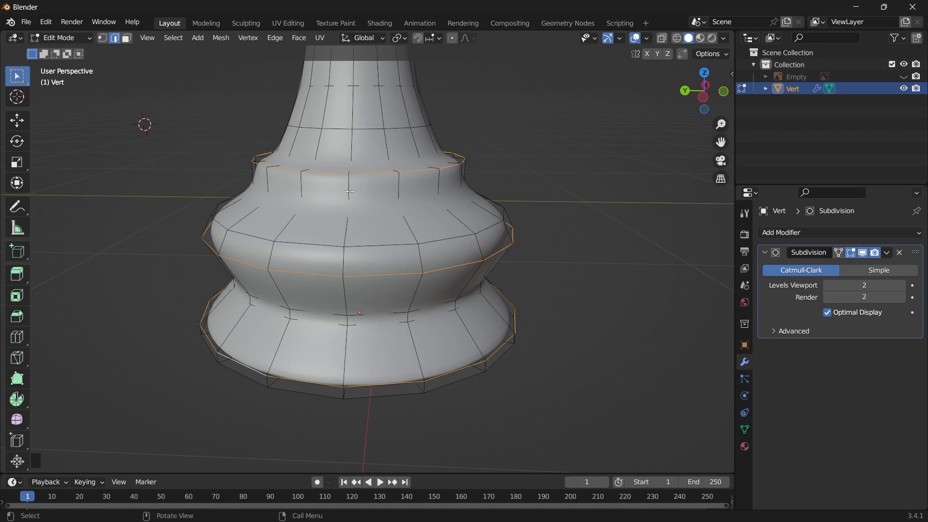
# Add the edge loops around the collar's outer rim and the small top cap to the selection
pyautogui.keyDown('shift'); pyautogui.moveTo(350, 192); pyautogui.dragTo(393, 354, button='middle'); pyautogui.keyUp('shift')
pyautogui.scroll(4, 355, 190)
pyautogui.keyDown('shift'); pyautogui.moveTo(356, 189); pyautogui.dragTo(369, 285, button='middle'); pyautogui.keyUp('shift')
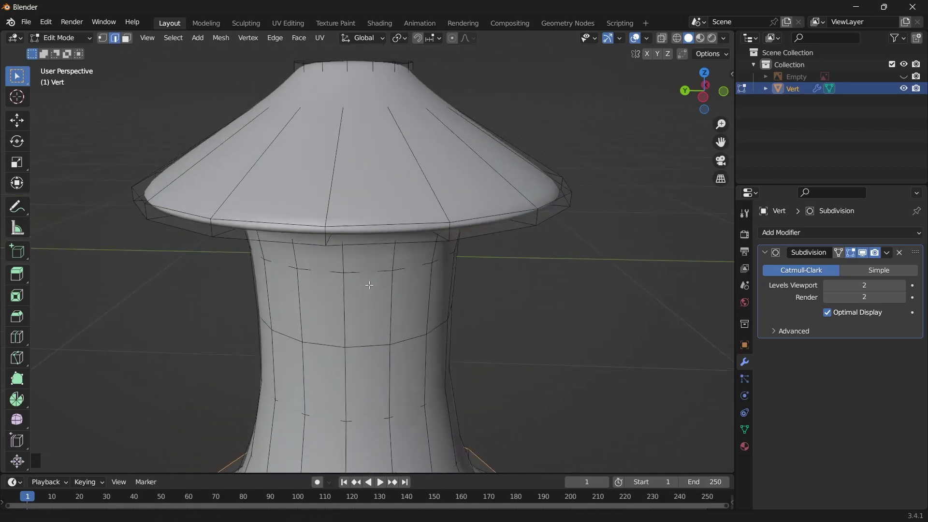
pyautogui.keyDown('alt'); pyautogui.keyDown('shift'); pyautogui.click(370, 225); pyautogui.keyUp('shift'); pyautogui.keyUp('alt')
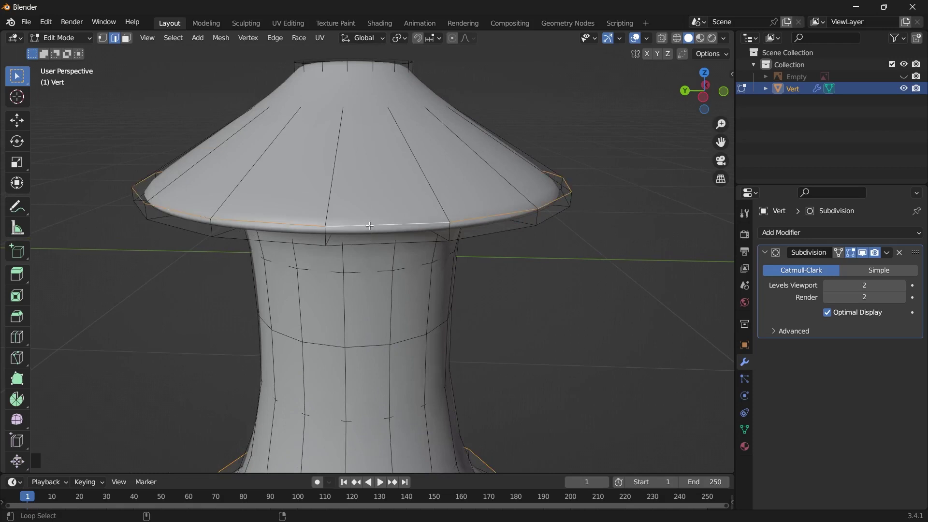
pyautogui.scroll(-3, 372, 227)
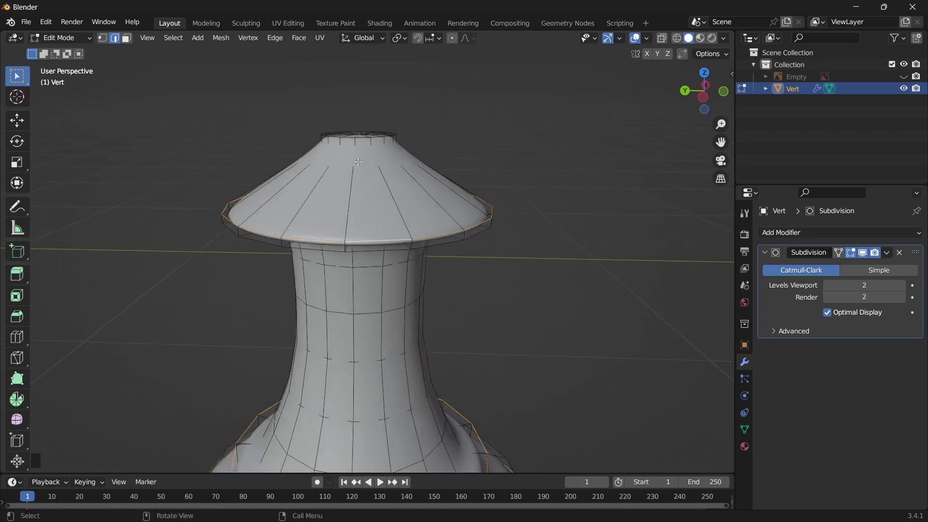
pyautogui.scroll(3, 361, 203)
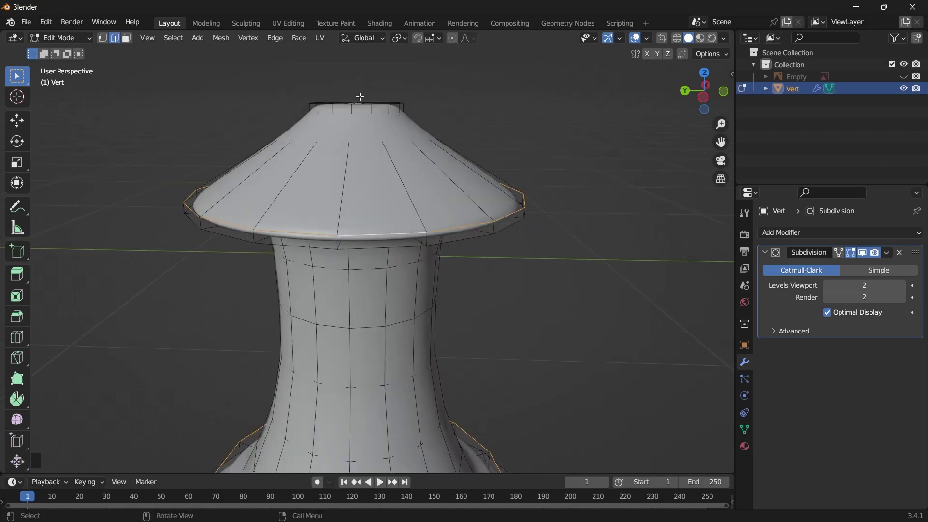
pyautogui.moveTo(358, 96); pyautogui.dragTo(325, 199, button='middle')
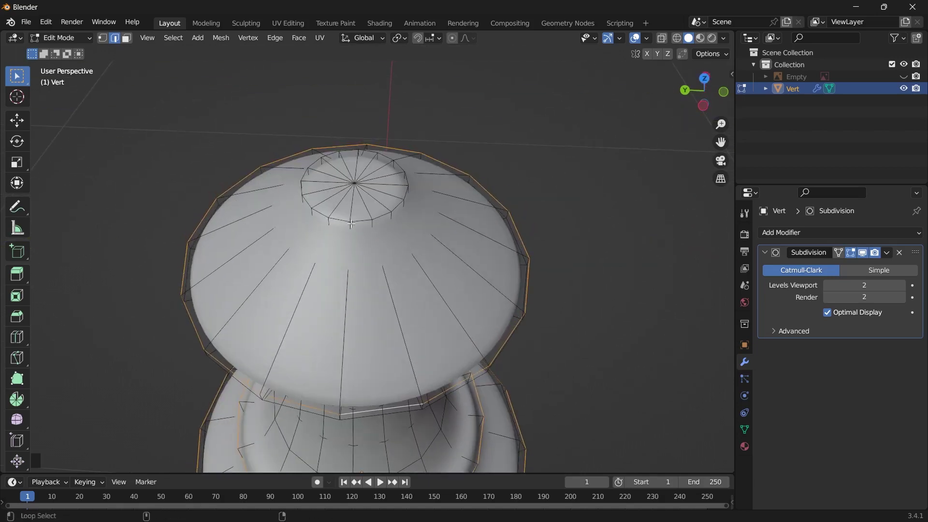
pyautogui.keyDown('alt'); pyautogui.keyDown('shift'); pyautogui.click(338, 219); pyautogui.keyUp('shift'); pyautogui.keyUp('alt')
pyautogui.scroll(-5, 368, 290)
pyautogui.moveTo(407, 349); pyautogui.dragTo(410, 305, button='middle')
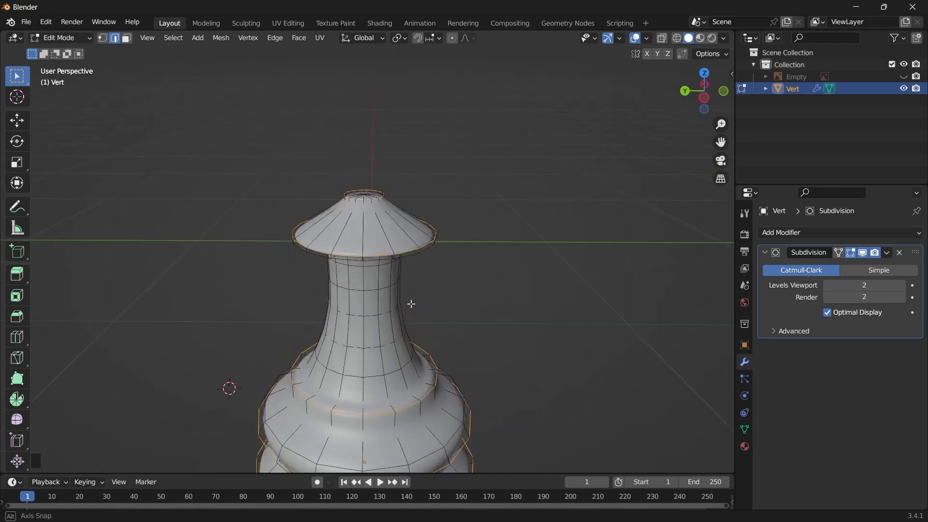
# Set the Mean Crease of the selected edge loops to 1.00
pyautogui.press('n')
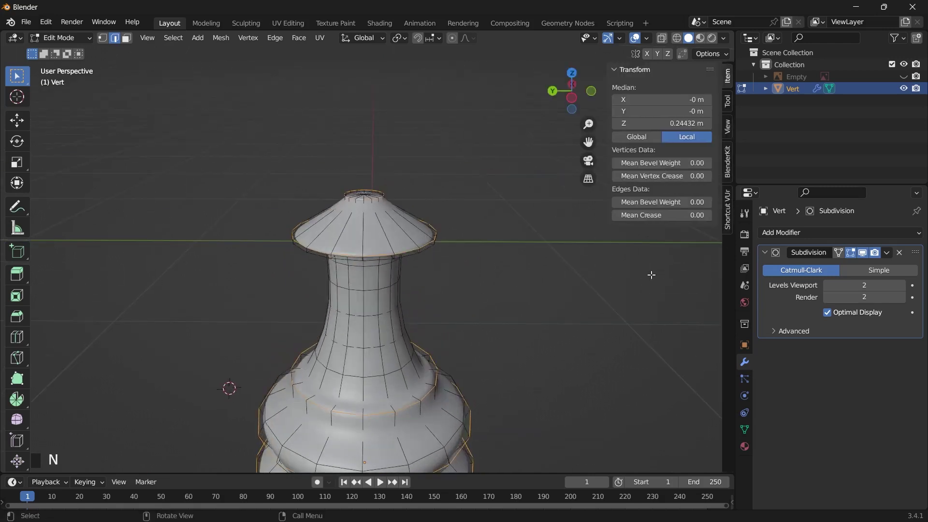
pyautogui.scroll(-2, 648, 273)
pyautogui.moveTo(662, 215); pyautogui.dragTo(706, 215)
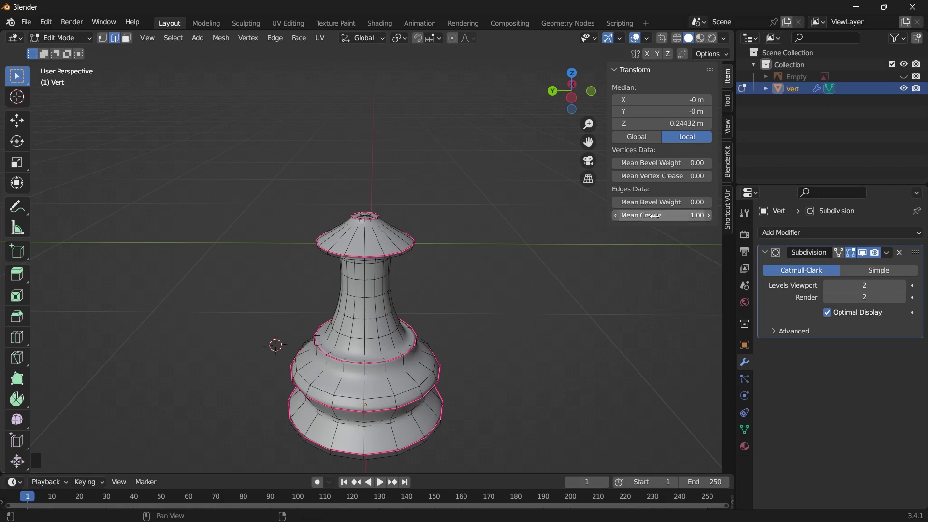
pyautogui.moveTo(655, 216)
pyautogui.mouseDown()
pyautogui.moveTo(590, 217)
pyautogui.moveTo(655, 216)
pyautogui.mouseUp()
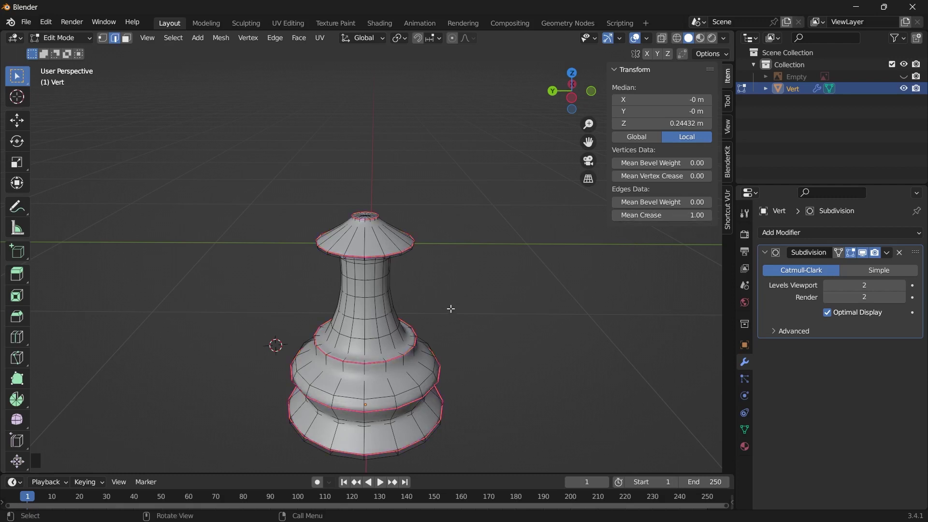
# Return to Object Mode and inspect the creased pawn from the side and from below the collar
pyautogui.press('Tab')
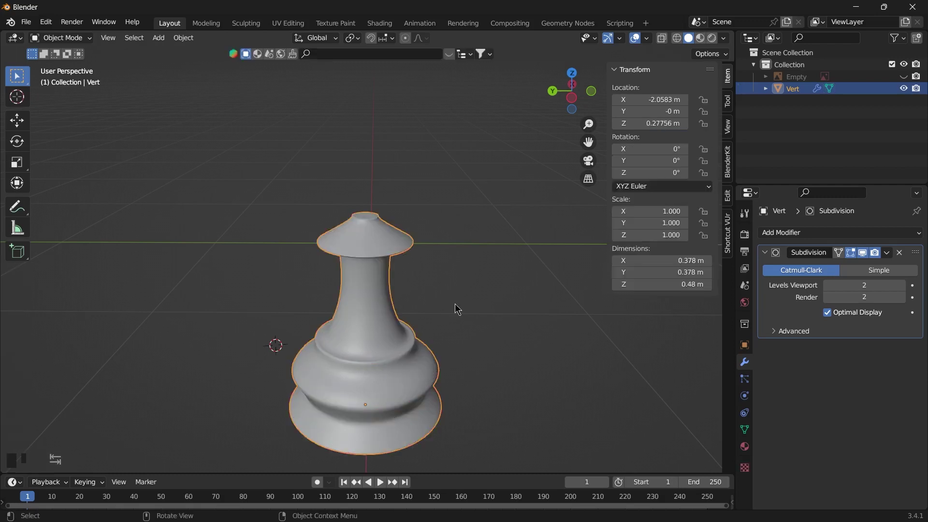
pyautogui.keyDown('shift'); pyautogui.moveTo(405, 387); pyautogui.dragTo(399, 328, button='middle'); pyautogui.keyUp('shift')
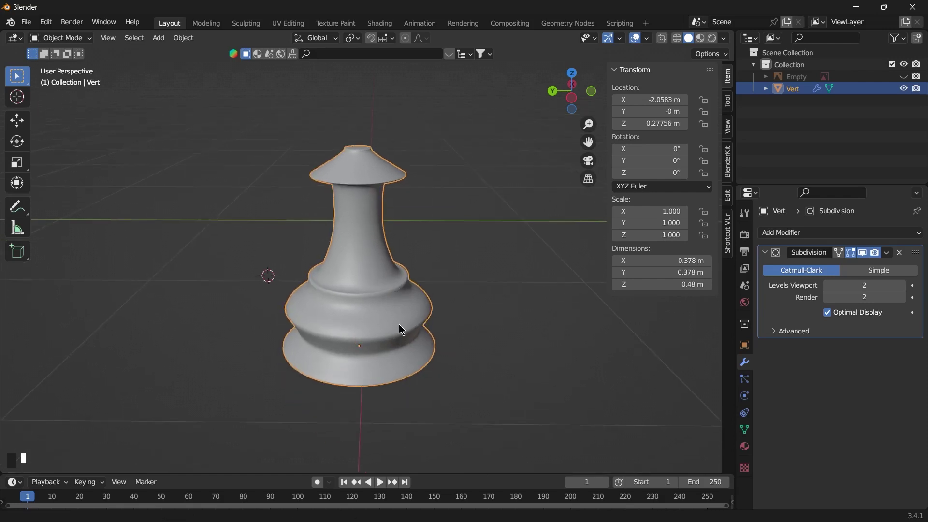
pyautogui.scroll(3, 398, 325)
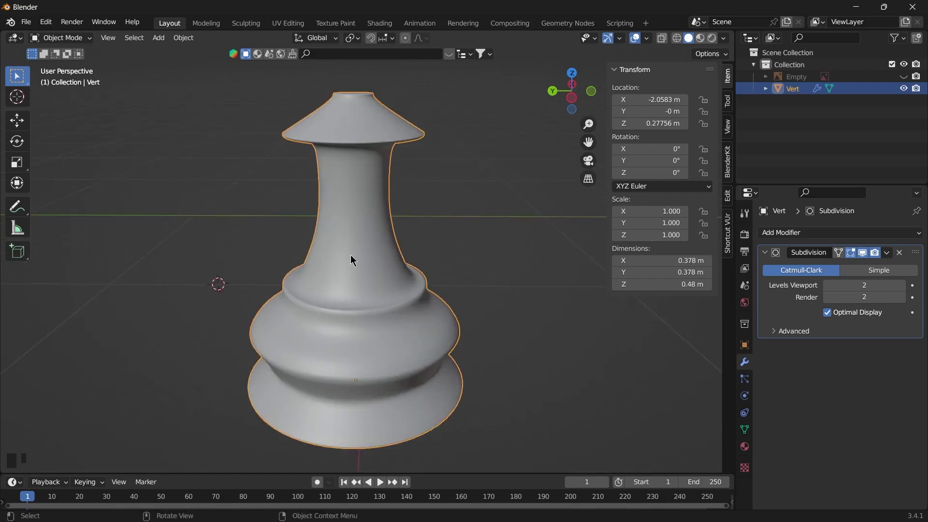
pyautogui.moveTo(375, 188); pyautogui.dragTo(459, 138, button='middle')
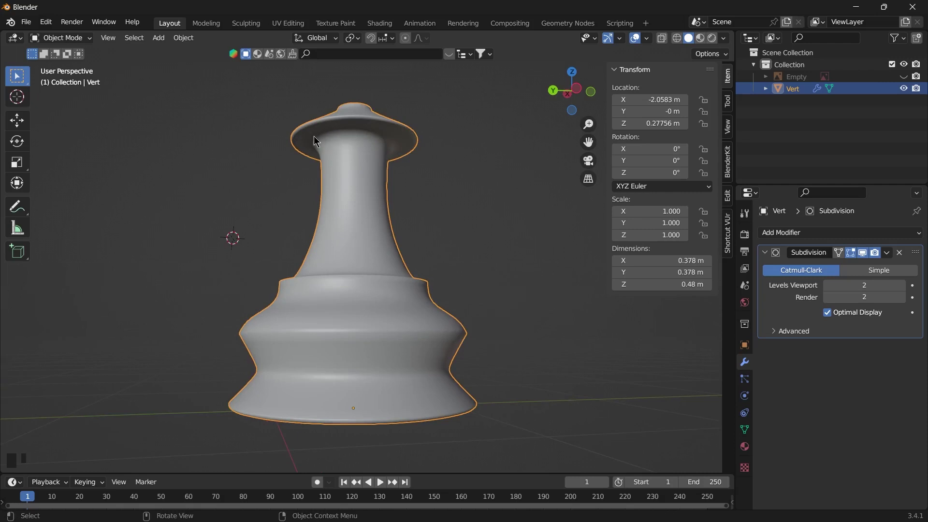
# Enter Edit Mode in Wireframe shading and select the edge loop where the neck meets the collar's underside
pyautogui.press('Tab')
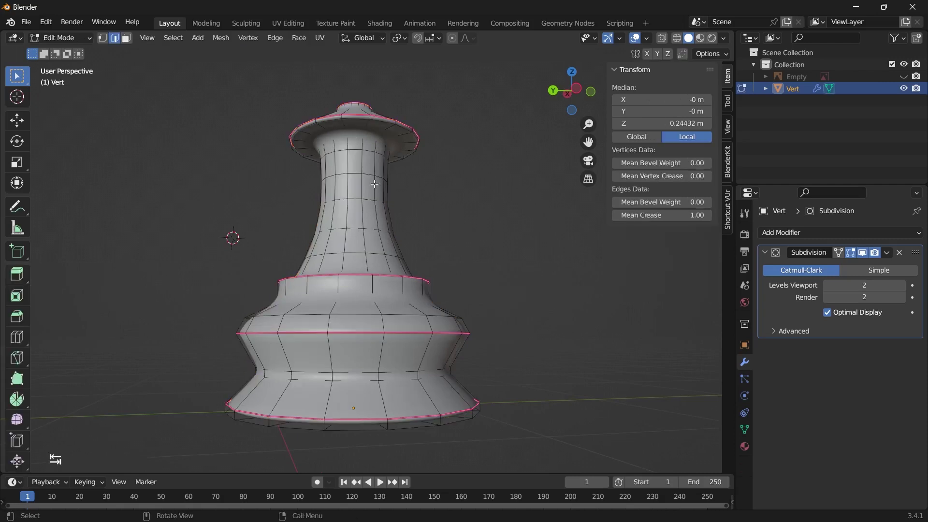
pyautogui.moveTo(378, 178); pyautogui.dragTo(378, 268, button='middle')
pyautogui.scroll(5, 377, 268)
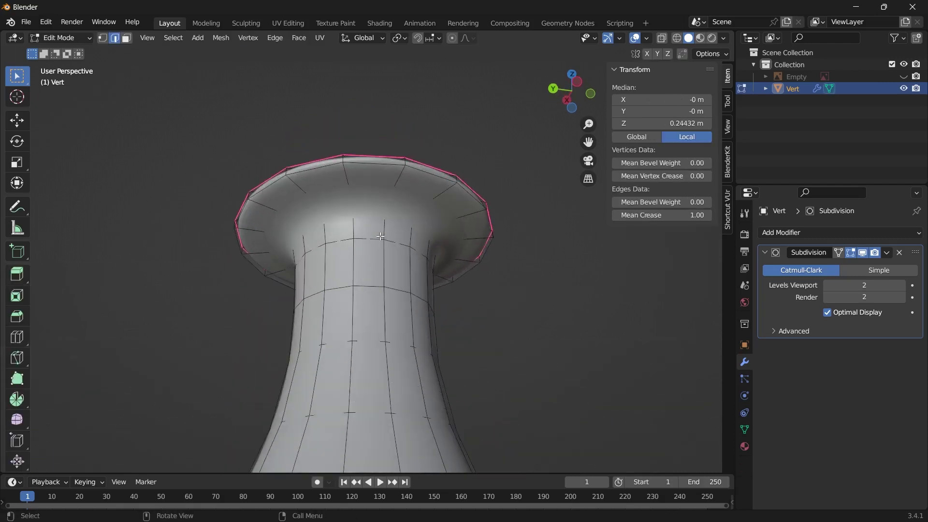
pyautogui.keyDown('shift'); pyautogui.scroll(2, 377, 256); pyautogui.keyUp('shift')
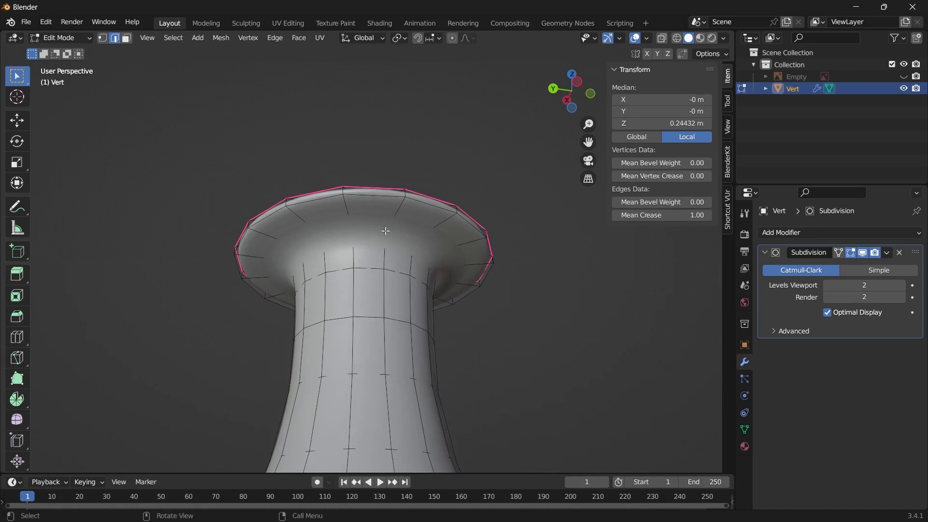
pyautogui.press('z')
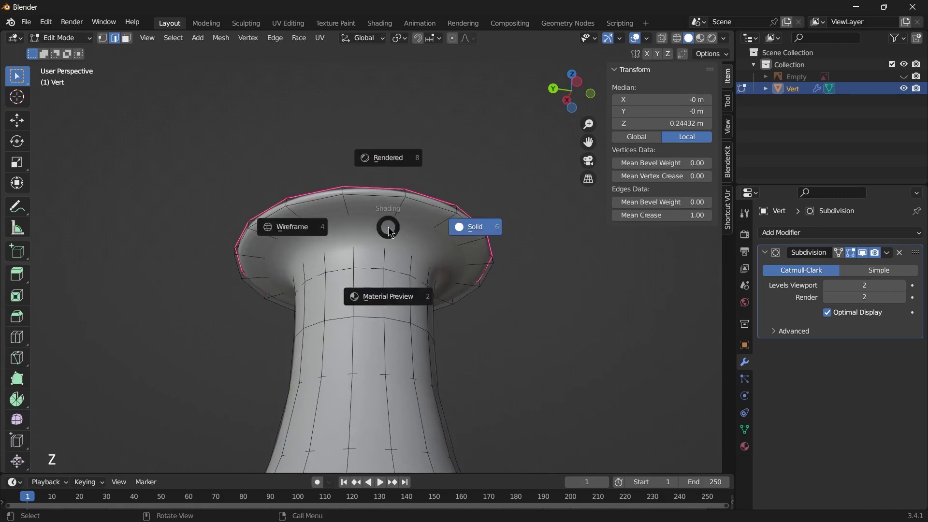
pyautogui.click(289, 231)
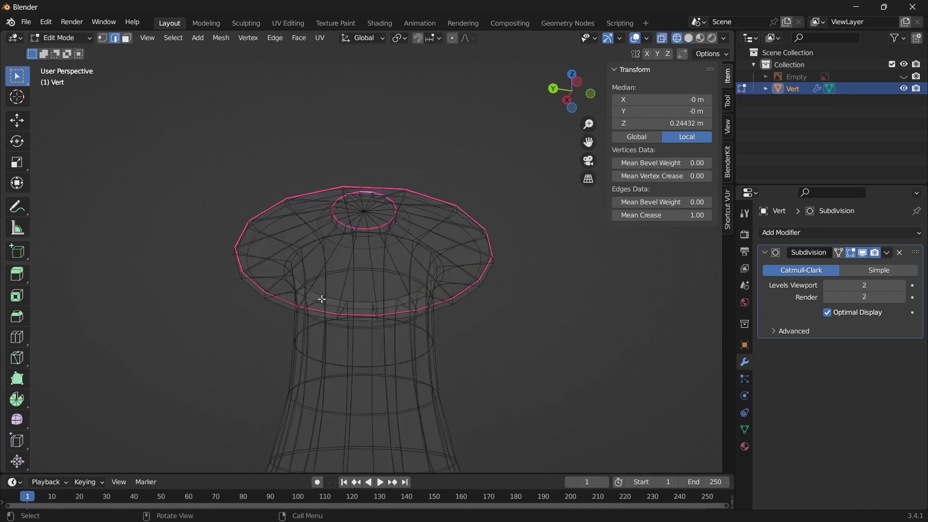
pyautogui.moveTo(348, 291)
pyautogui.mouseDown(button='middle')
pyautogui.moveTo(348, 265)
pyautogui.moveTo(348, 353)
pyautogui.moveTo(348, 284)
pyautogui.moveTo(354, 271)
pyautogui.moveTo(357, 278)
pyautogui.mouseUp(button='middle')
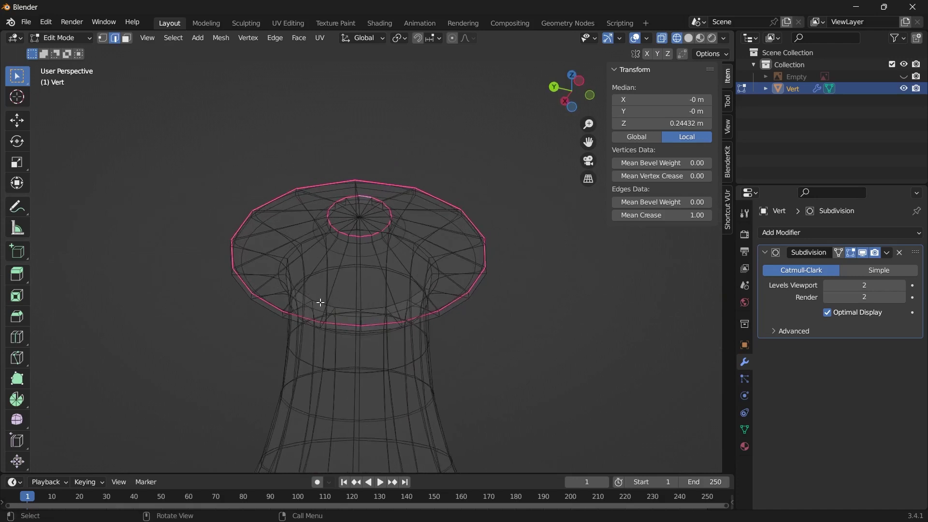
pyautogui.press('alt')
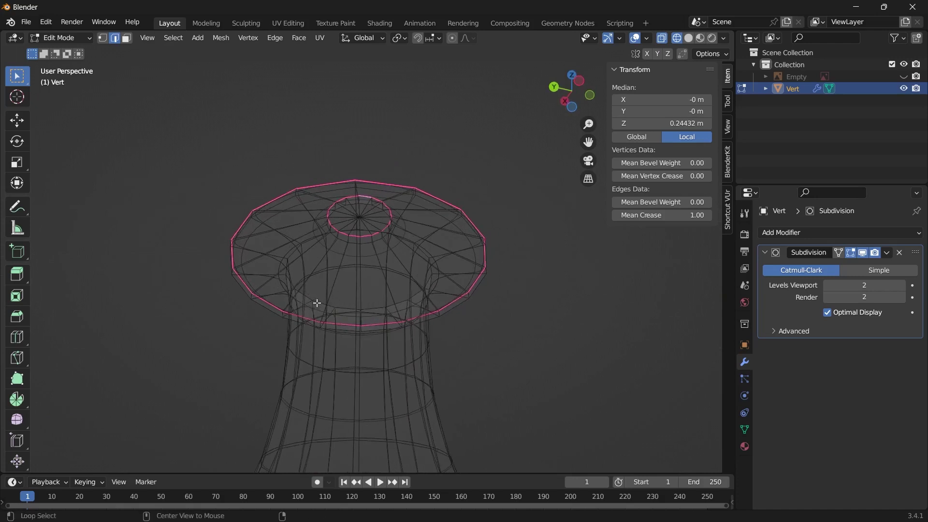
pyautogui.keyDown('alt'); pyautogui.click(316, 304); pyautogui.keyUp('alt')
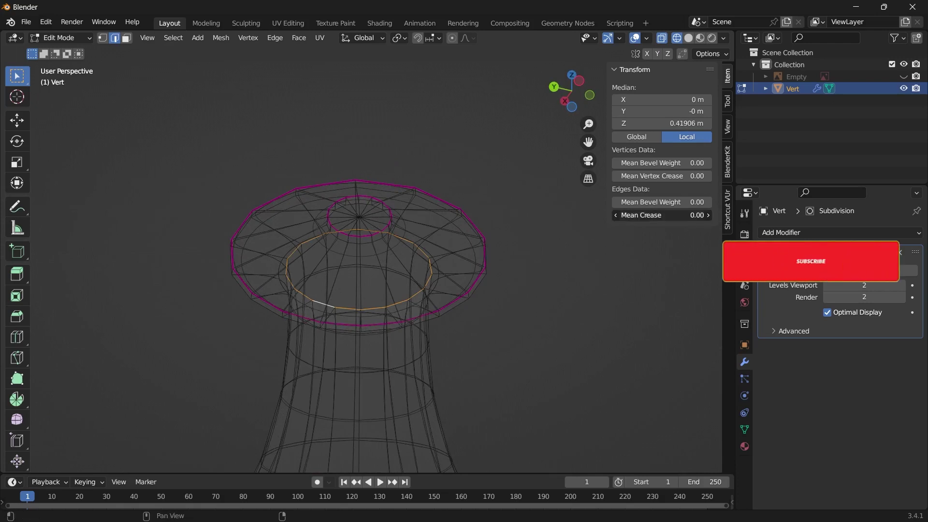
# Set the neck joint loop's Mean Crease to 1.00 and return to Object Mode in Solid shading
pyautogui.moveTo(661, 215); pyautogui.dragTo(704, 216)
pyautogui.press('Tab')
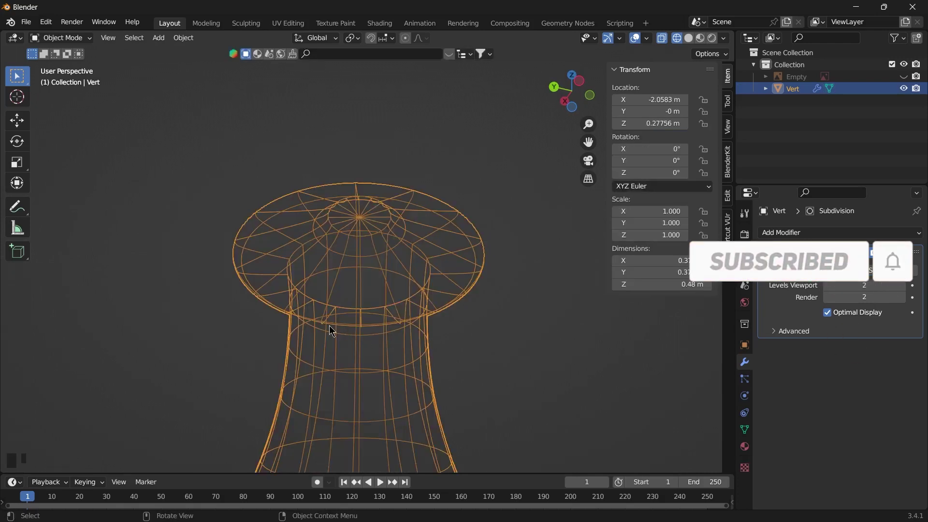
pyautogui.press('z')
pyautogui.click(405, 333)
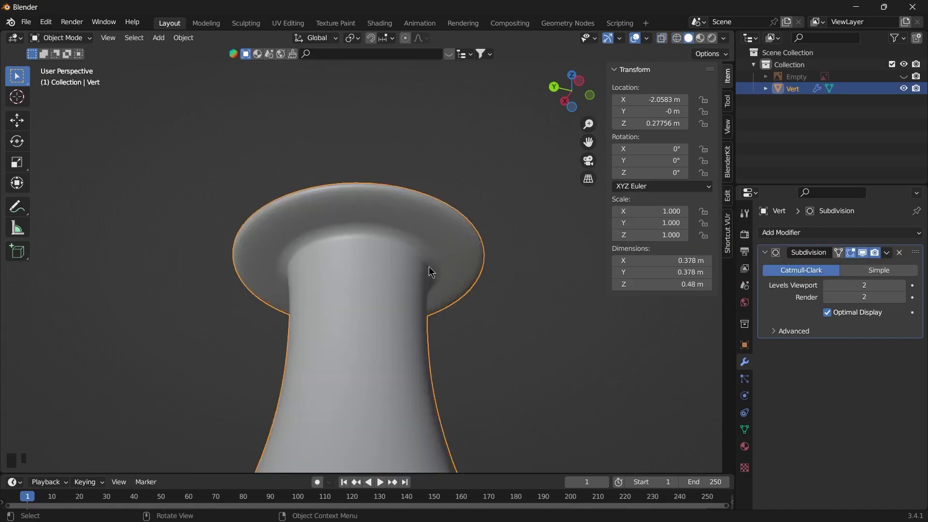
# Check the whole pawn's silhouette, re-enter Edit Mode and deselect all of its edges
pyautogui.scroll(-6, 430, 267)
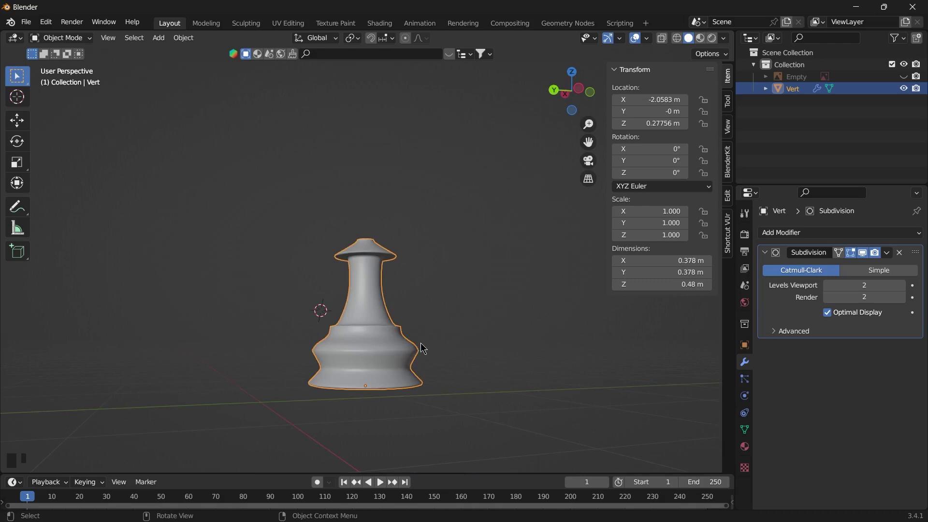
pyautogui.scroll(2, 424, 348)
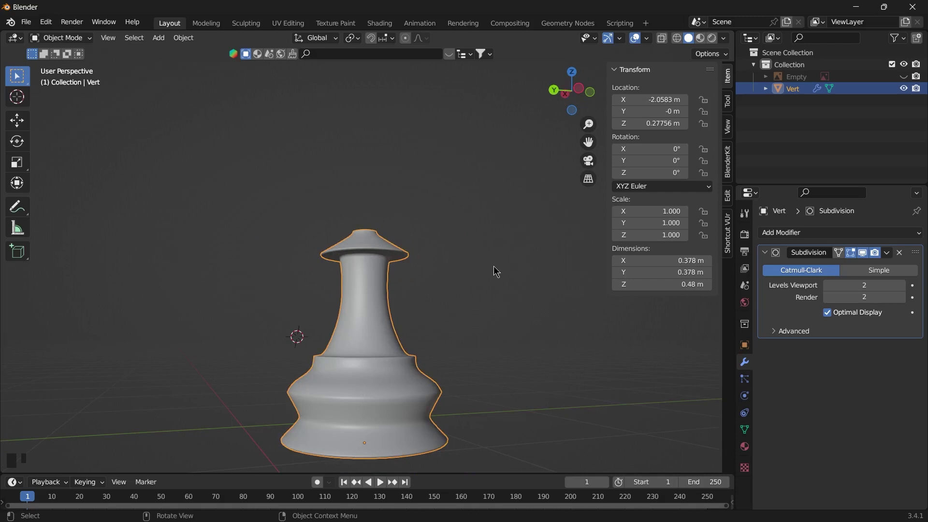
pyautogui.press('Tab')
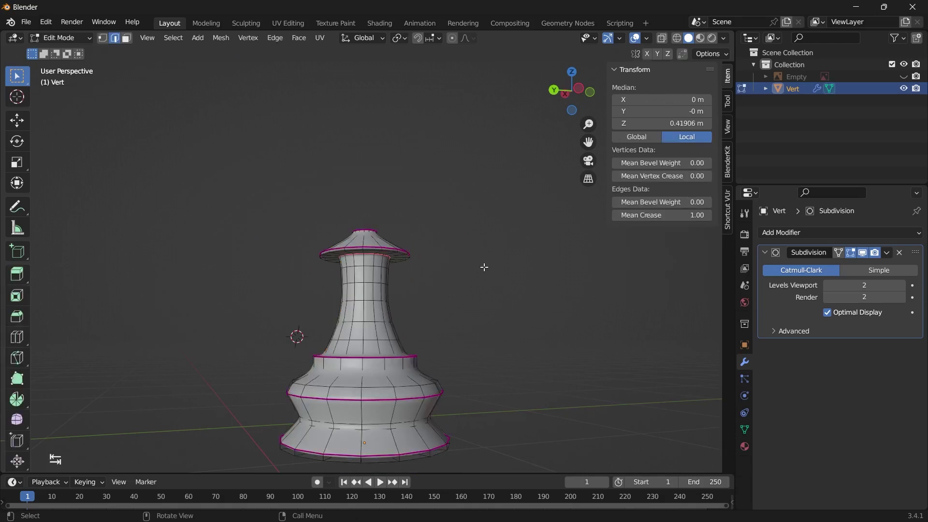
pyautogui.hotkey('alt', 'a')
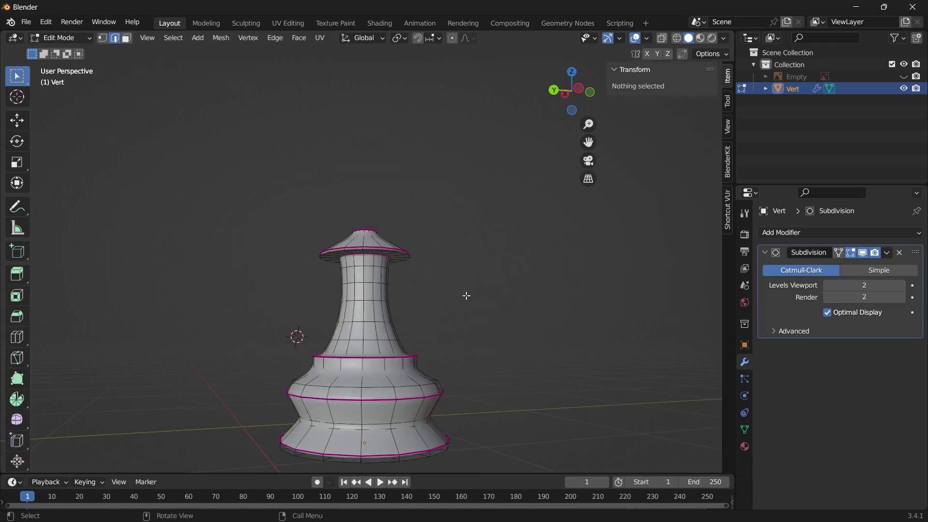
# Add a UV sphere to the pawn mesh in front view and scale it to about 0.06 for the head
pyautogui.click(591, 92)
pyautogui.scroll(-3, 405, 321)
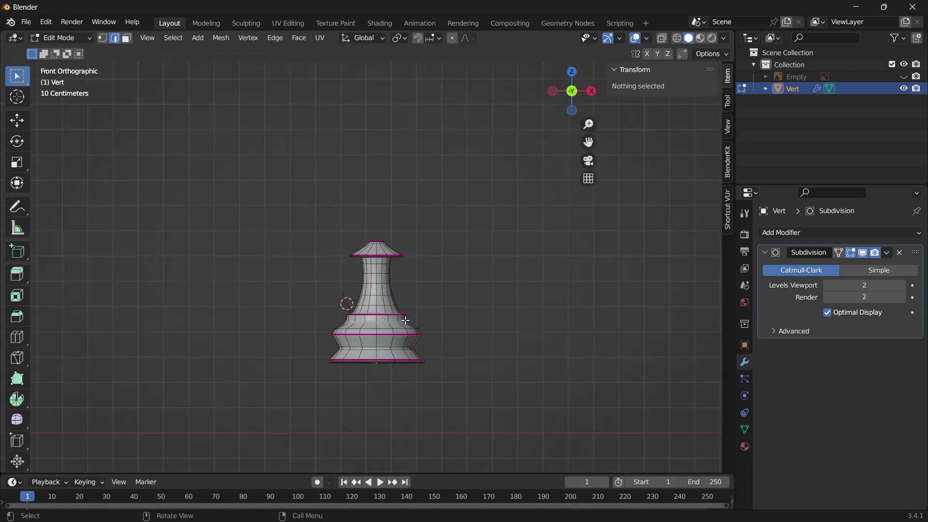
pyautogui.hotkey('shift', 'a')
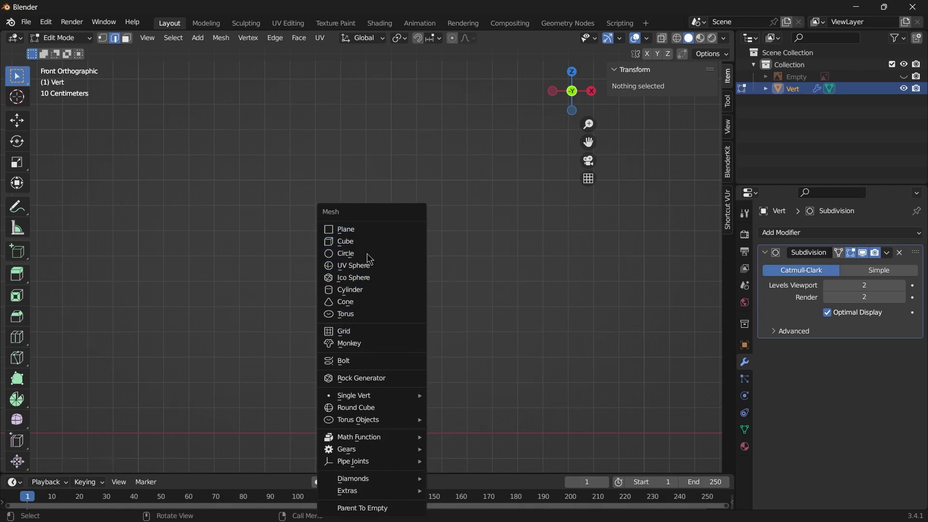
pyautogui.click(358, 266)
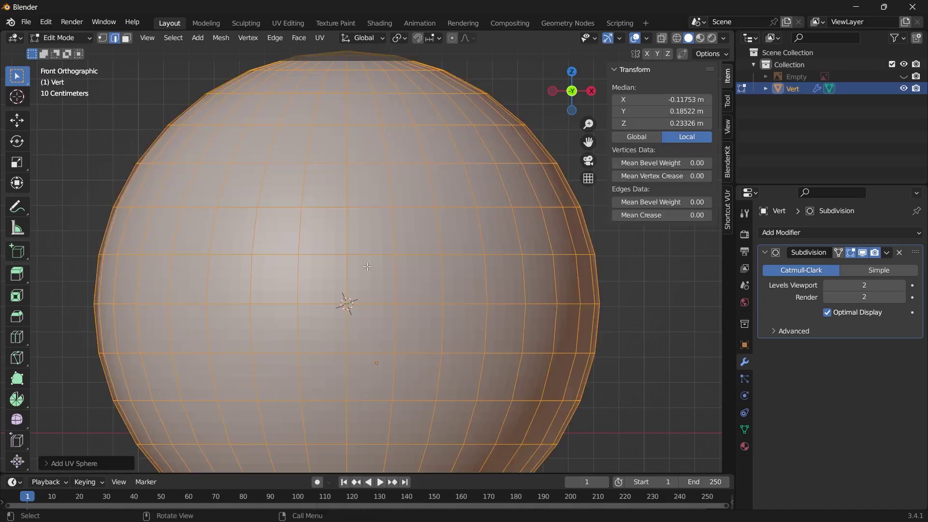
pyautogui.press('s')
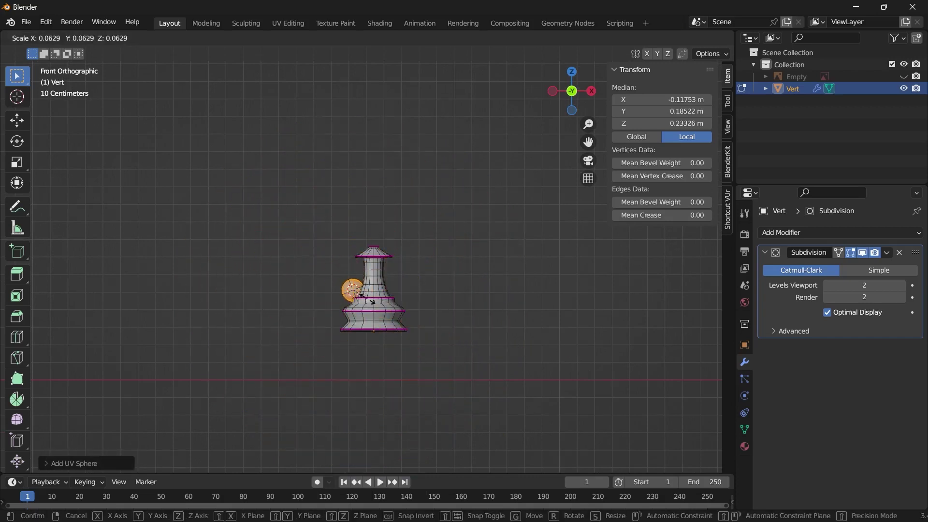
pyautogui.click(368, 299)
pyautogui.scroll(4, 367, 300)
pyautogui.scroll(2, 367, 299)
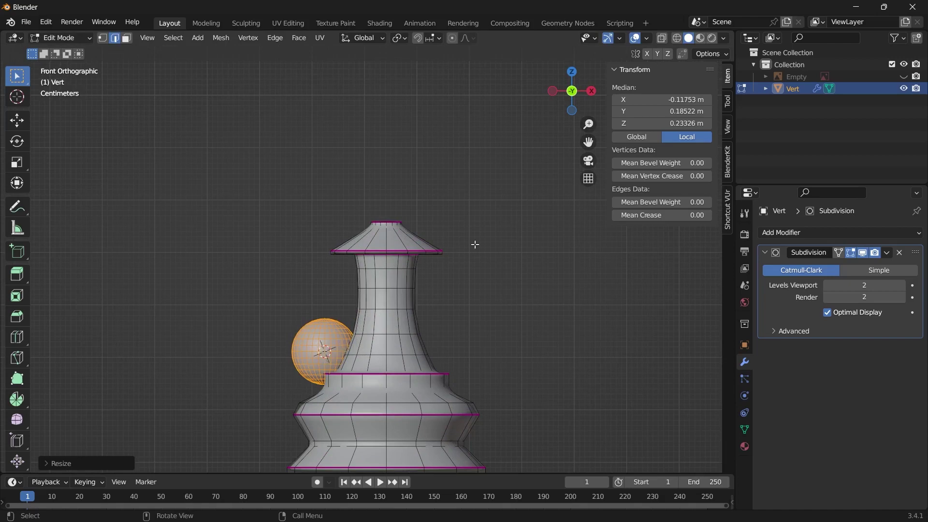
# Move the sphere along Z and X in front view so it sits centred on top of the pawn's collar
pyautogui.scroll(-4, 477, 313)
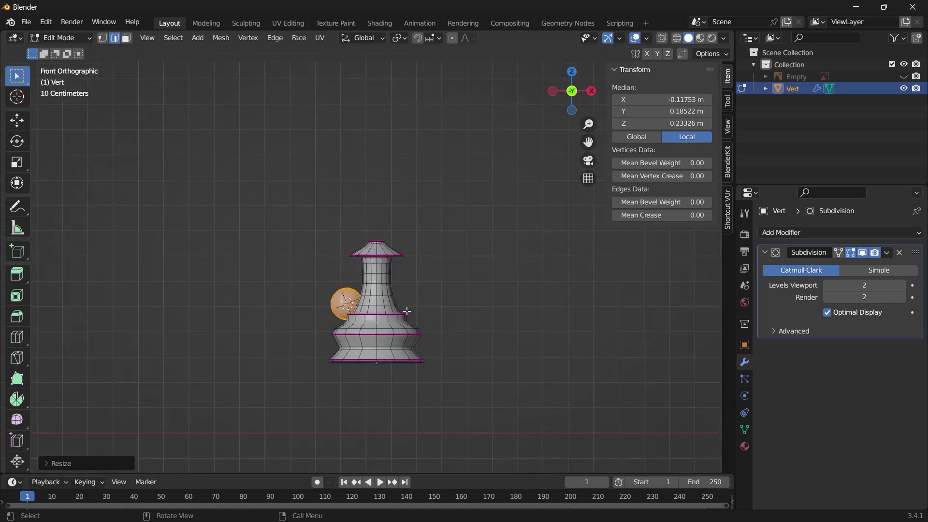
pyautogui.moveTo(366, 311); pyautogui.dragTo(492, 305, button='middle')
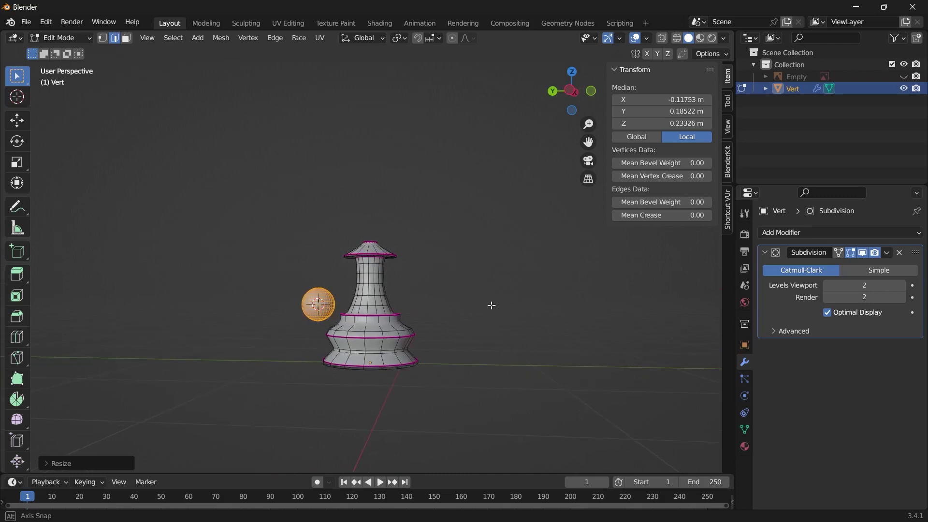
pyautogui.click(586, 93)
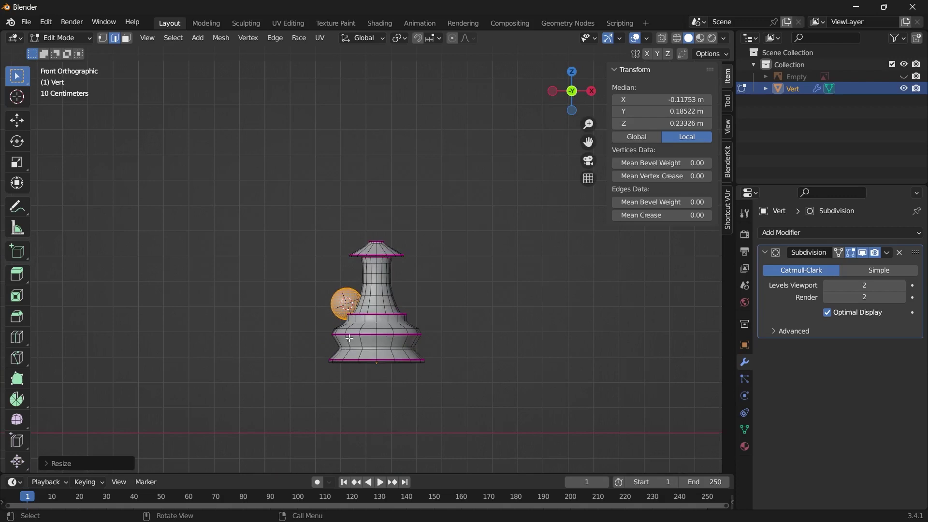
pyautogui.scroll(2, 350, 339)
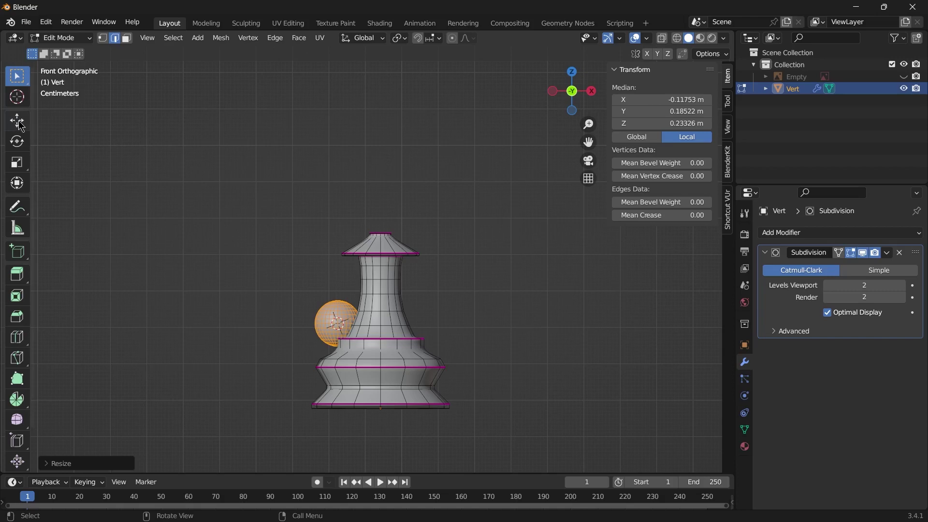
pyautogui.click(20, 125)
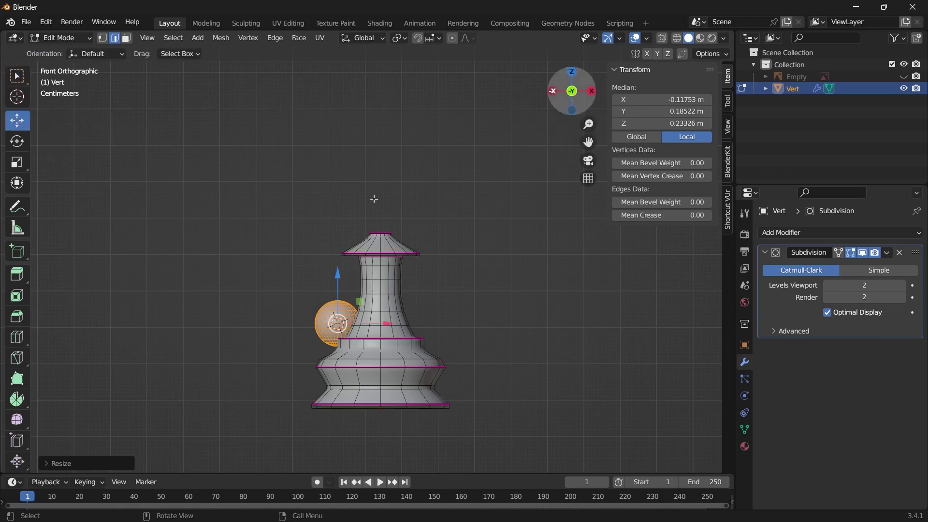
pyautogui.moveTo(338, 274); pyautogui.dragTo(338, 166)
pyautogui.moveTo(391, 213); pyautogui.dragTo(436, 215)
pyautogui.scroll(5, 381, 195)
pyautogui.moveTo(396, 101); pyautogui.dragTo(395, 101)
pyautogui.moveTo(446, 146); pyautogui.dragTo(484, 149)
pyautogui.scroll(-1, 425, 199)
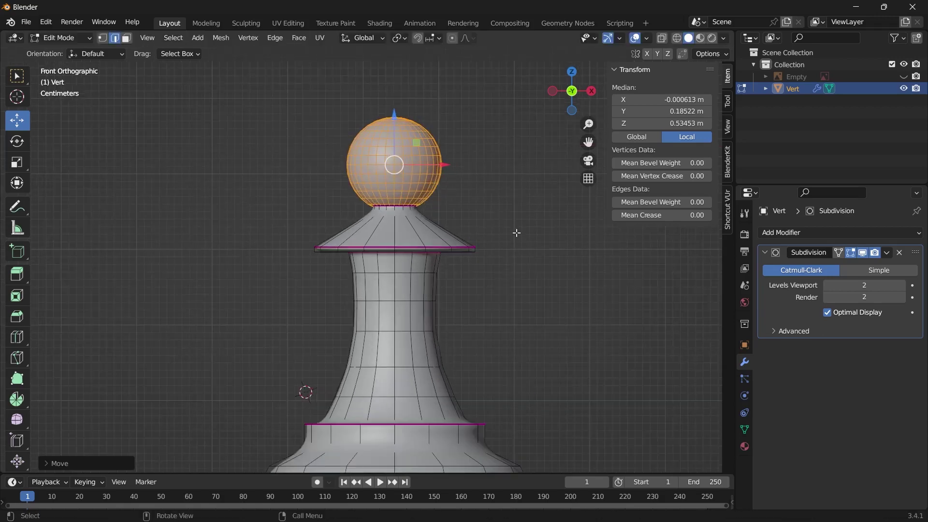
# Check the head's placement from the side and move the sphere along Y until it is centred over the collar
pyautogui.press('Tab')
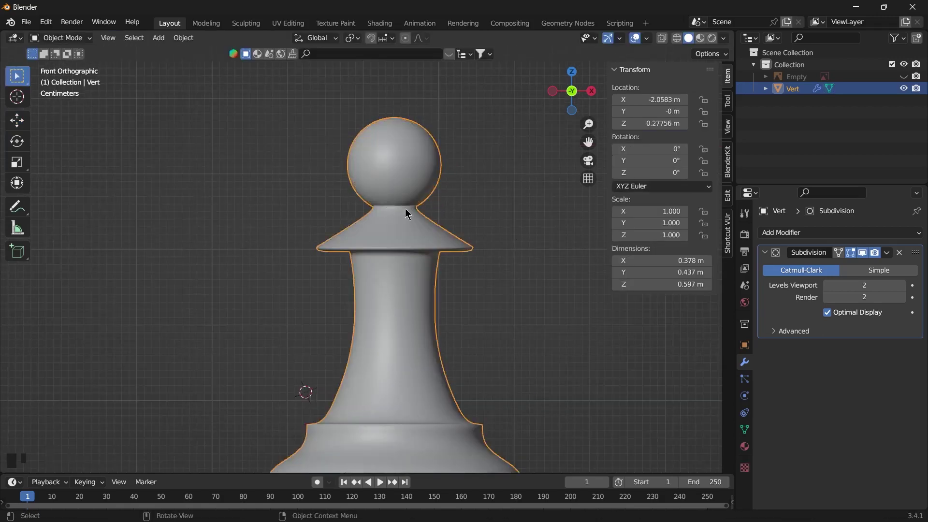
pyautogui.moveTo(490, 225); pyautogui.dragTo(406, 229, button='middle')
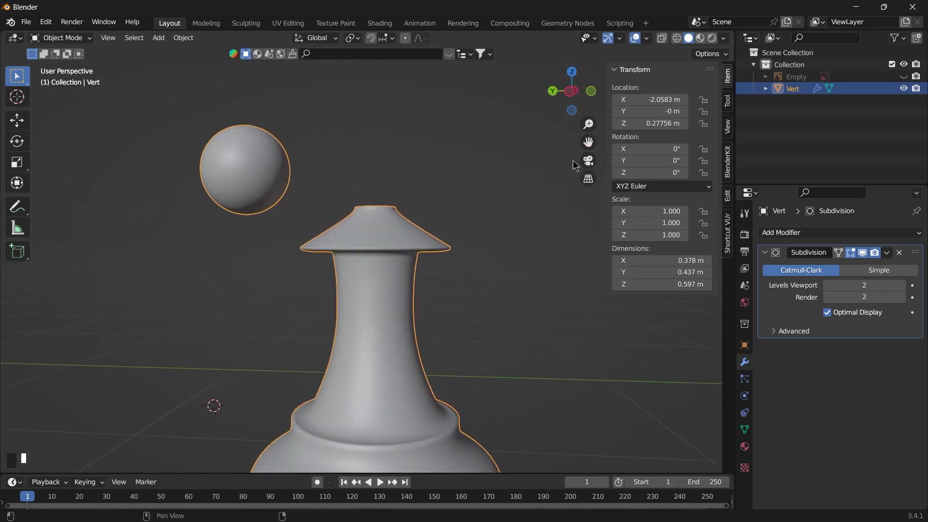
pyautogui.click(571, 92)
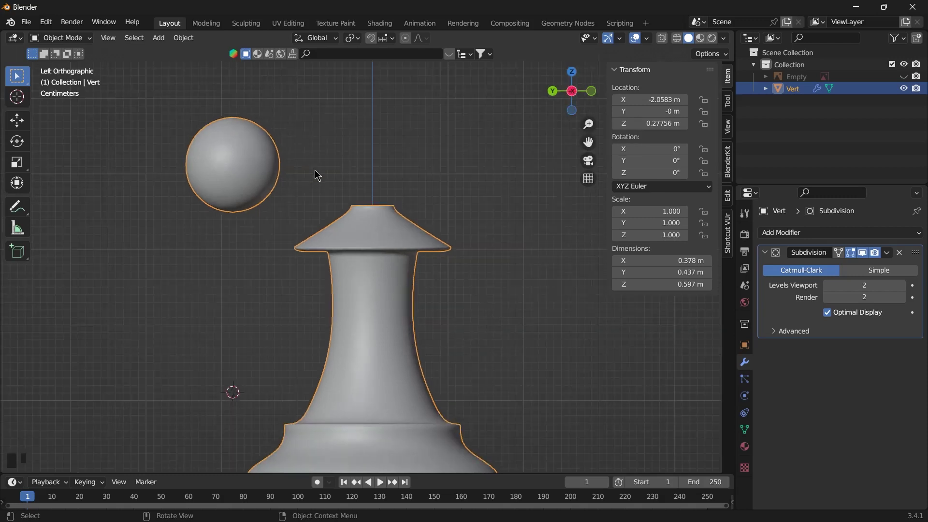
pyautogui.press('Tab')
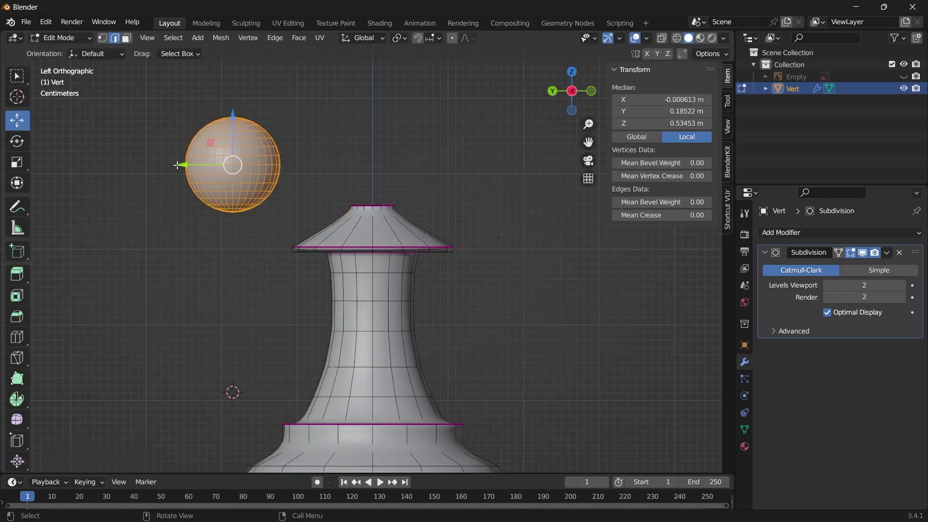
pyautogui.moveTo(177, 165); pyautogui.dragTo(309, 175)
# Return to Object Mode and inspect the pawn with its head from above and from the side
pyautogui.moveTo(556, 248); pyautogui.dragTo(481, 282, button='middle')
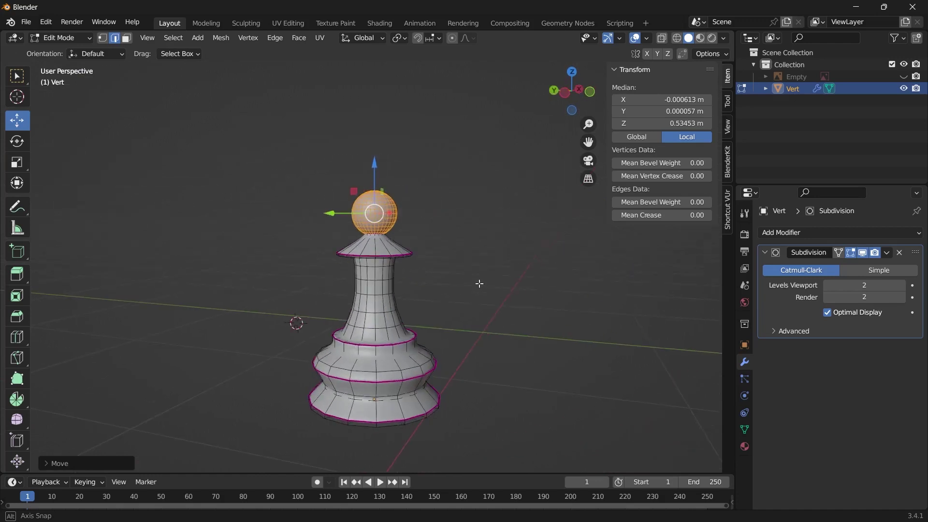
pyautogui.press('Tab')
pyautogui.scroll(-1, 481, 364)
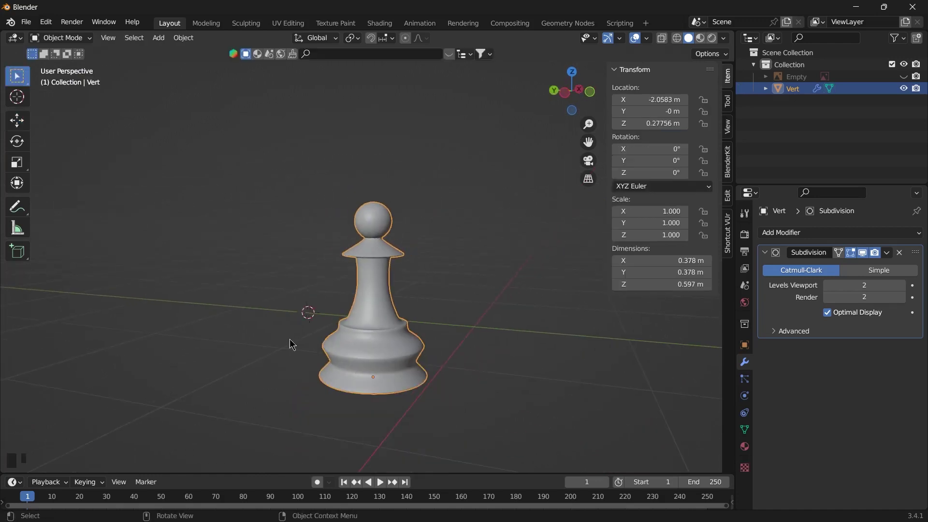
pyautogui.moveTo(399, 367); pyautogui.dragTo(581, 263, button='middle')
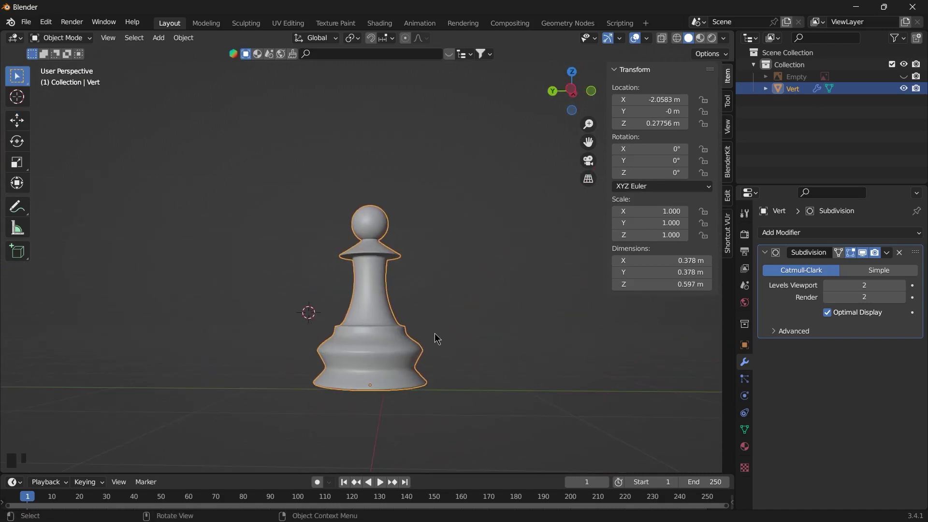
pyautogui.moveTo(391, 261); pyautogui.dragTo(407, 278, button='middle')
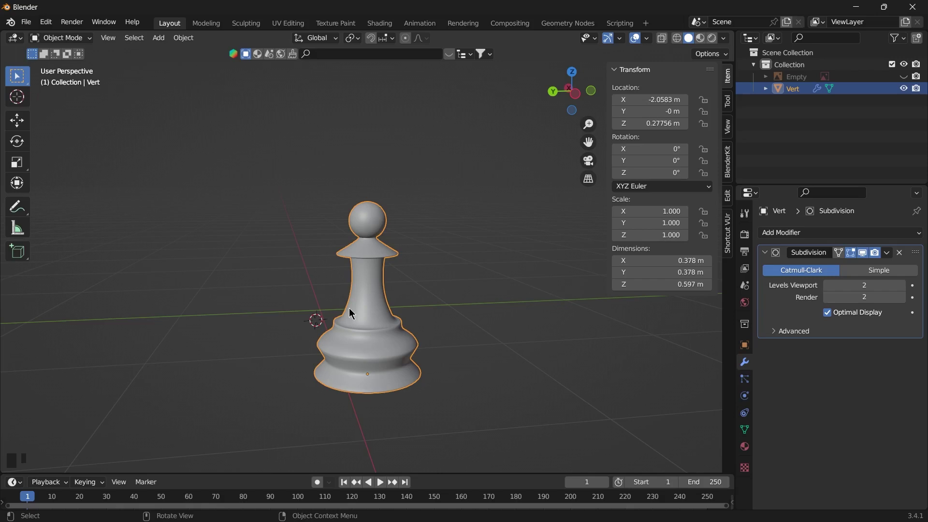
# Unhide the reference image in front view and scale up the sphere head in Edit Mode to the reference head's size
pyautogui.click(904, 77)
pyautogui.click(591, 91)
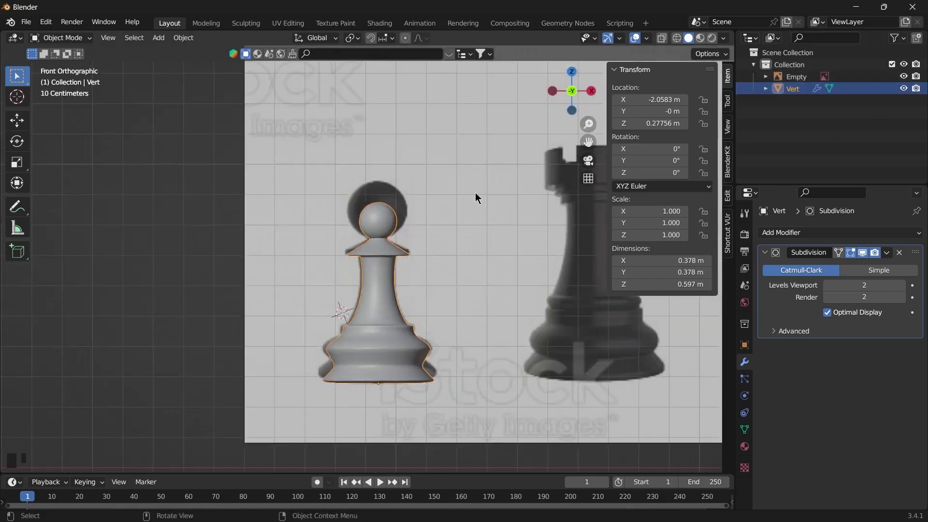
pyautogui.scroll(3, 387, 243)
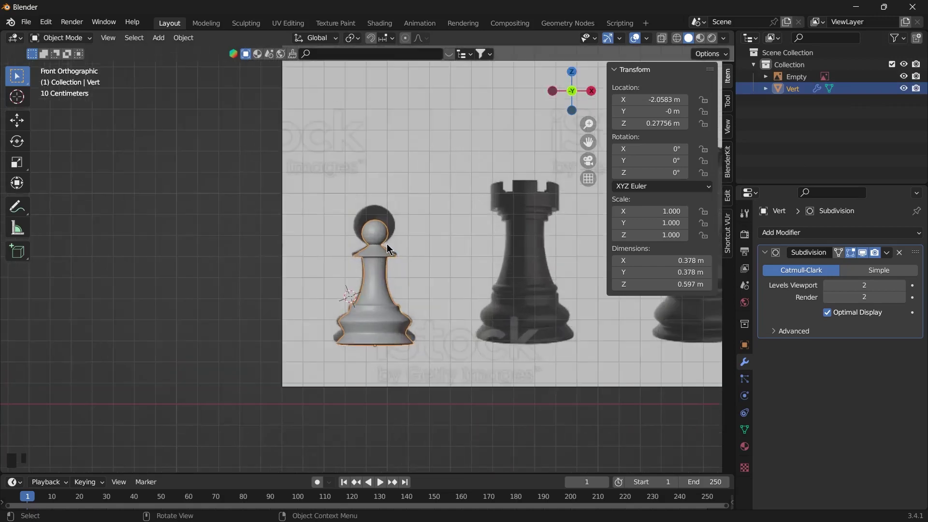
pyautogui.press('Tab')
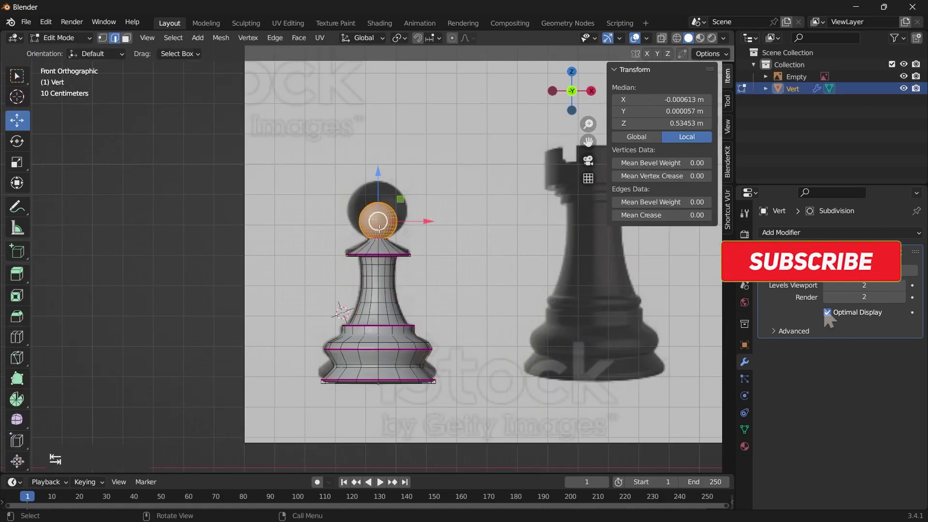
pyautogui.press('s')
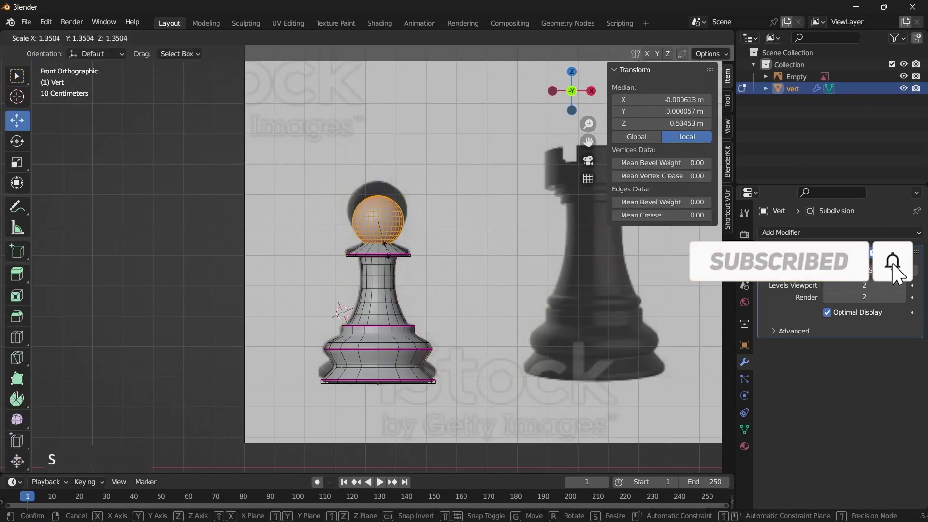
pyautogui.click(388, 253)
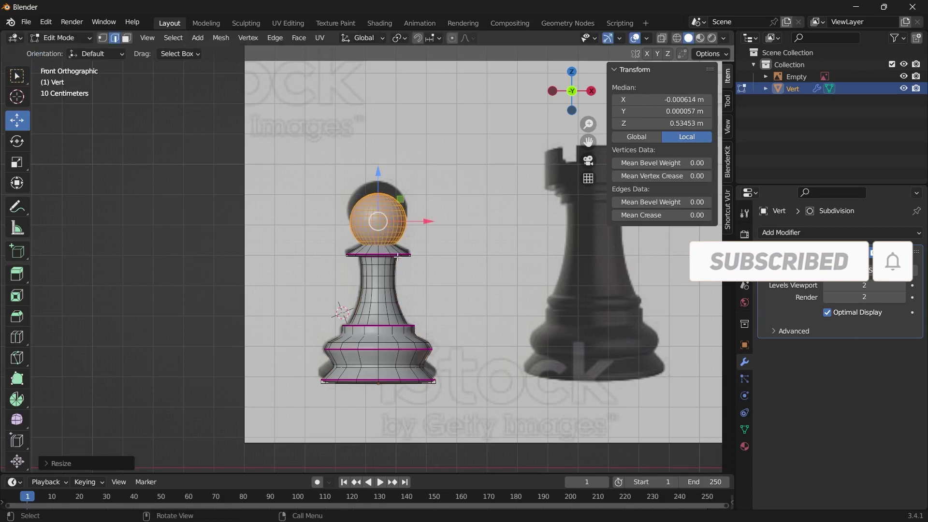
# Raise the sphere head about 0.033 m along Z onto the reference pawn's head and return to Object Mode
pyautogui.press('g')
pyautogui.press('z')
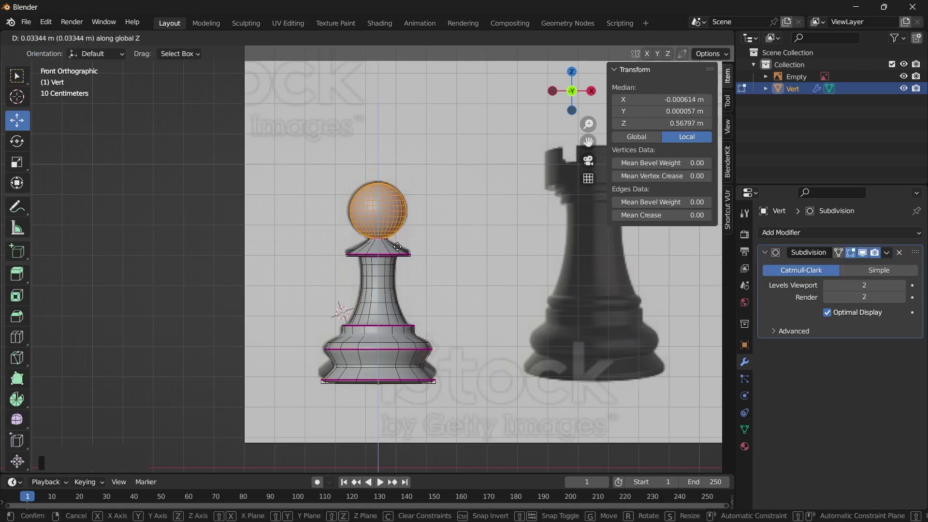
pyautogui.rightClick(398, 247)
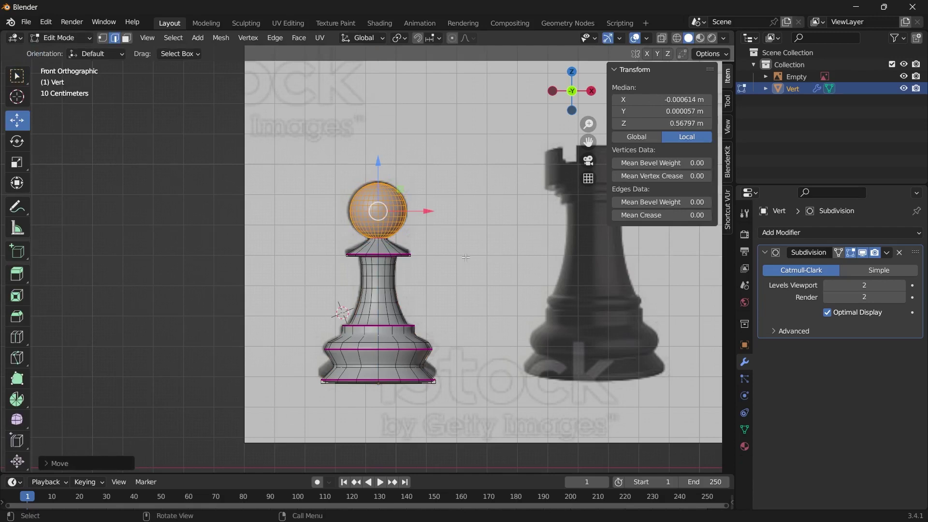
pyautogui.scroll(-1, 456, 258)
pyautogui.press('Tab')
pyautogui.scroll(-2, 450, 264)
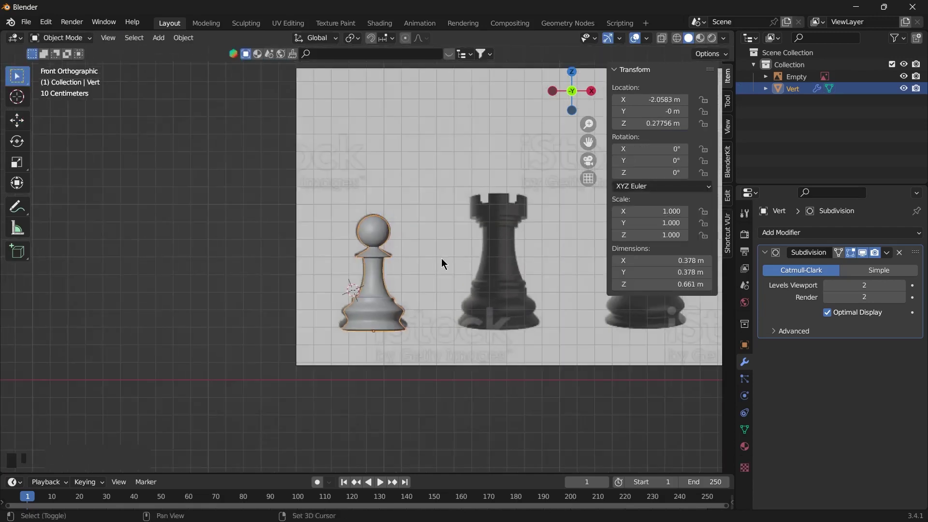
pyautogui.scroll(-3, 313, 263)
pyautogui.keyDown('shift'); pyautogui.moveTo(417, 258); pyautogui.dragTo(317, 283, button='middle'); pyautogui.keyUp('shift')
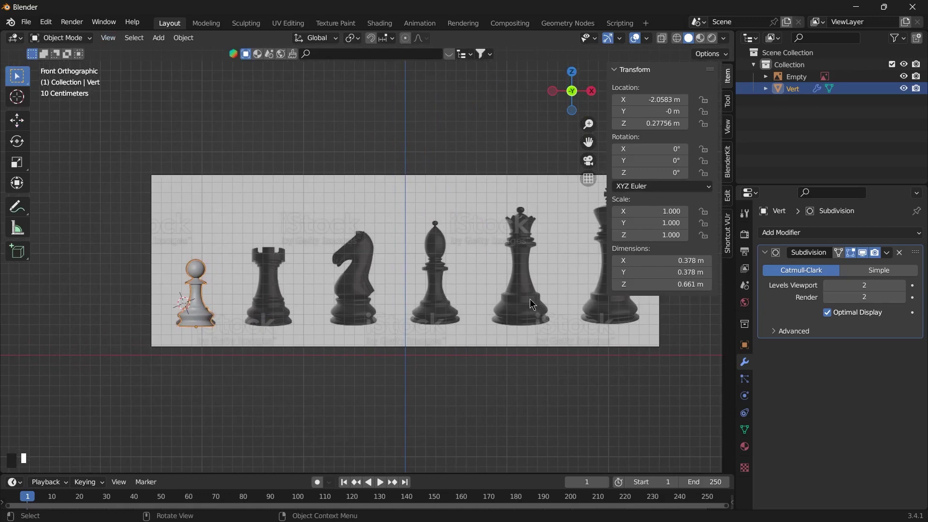